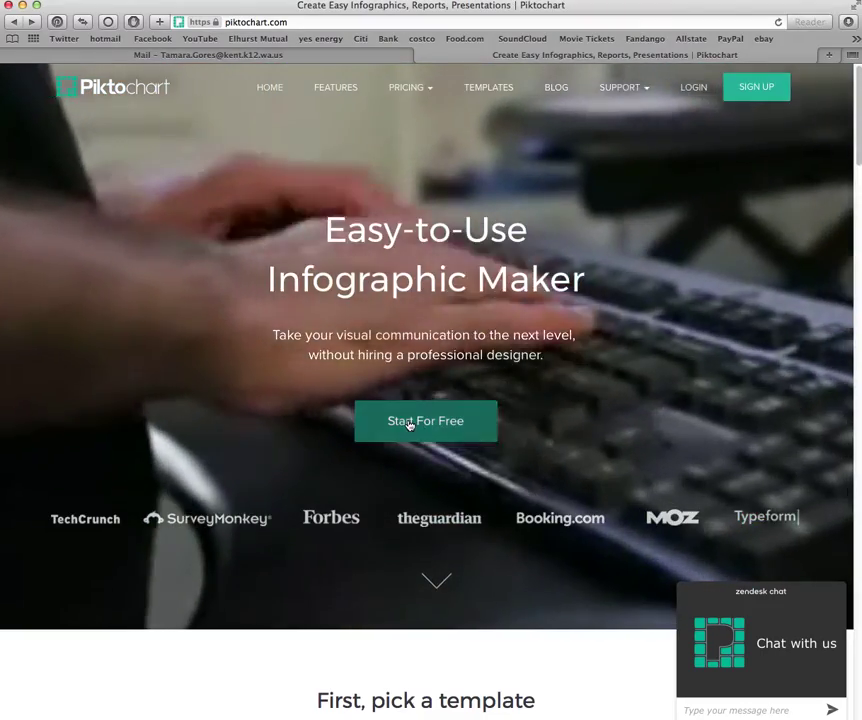
Go to the free account sign-up page from the Piktochart homepage's Start For Free button
left_click(409, 423)
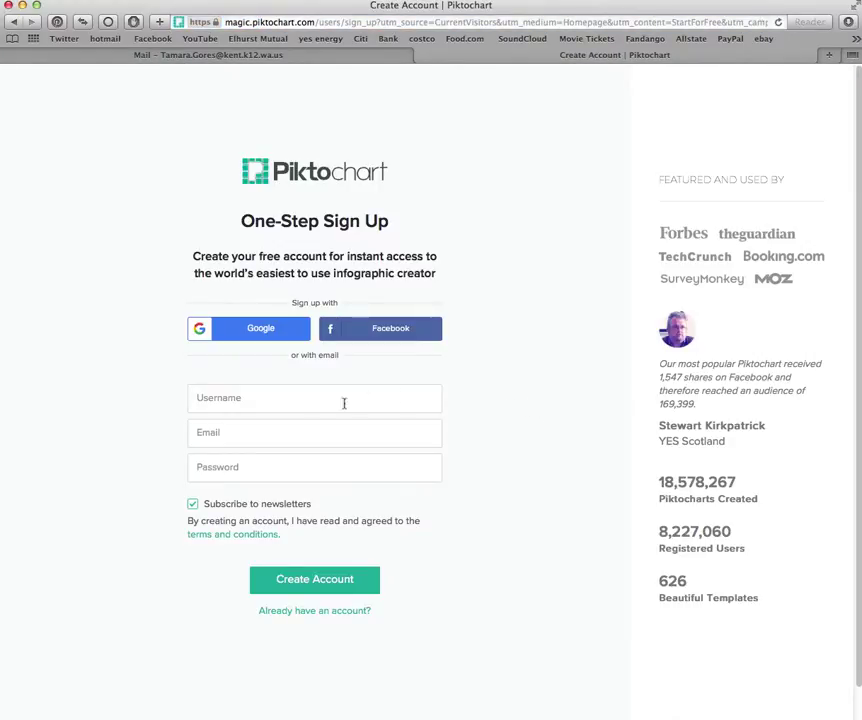
Enter a username and the account e-mail address in the sign-up form
left_click(251, 403)
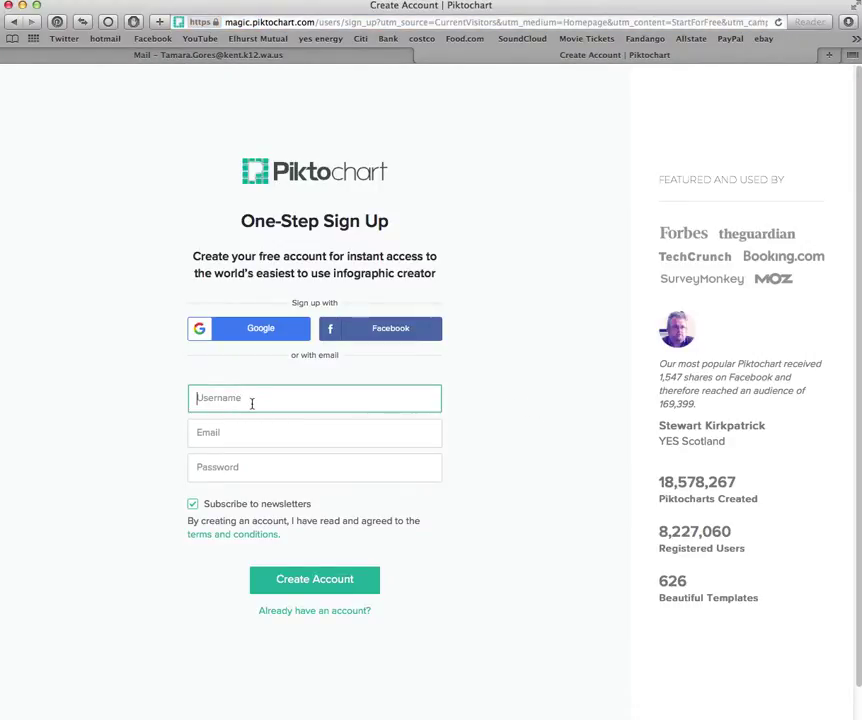
type("sn111222")
left_click(218, 443)
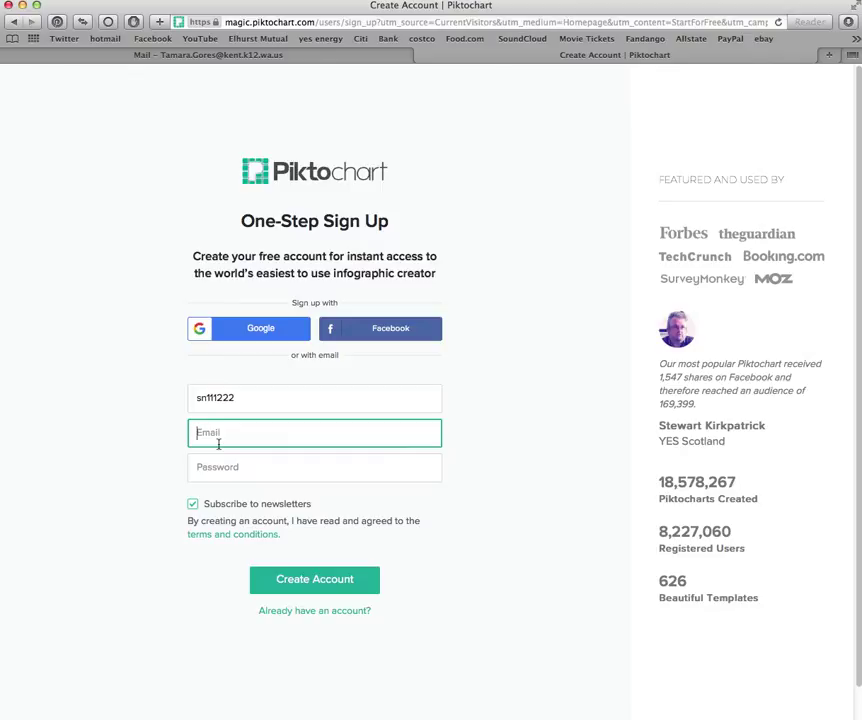
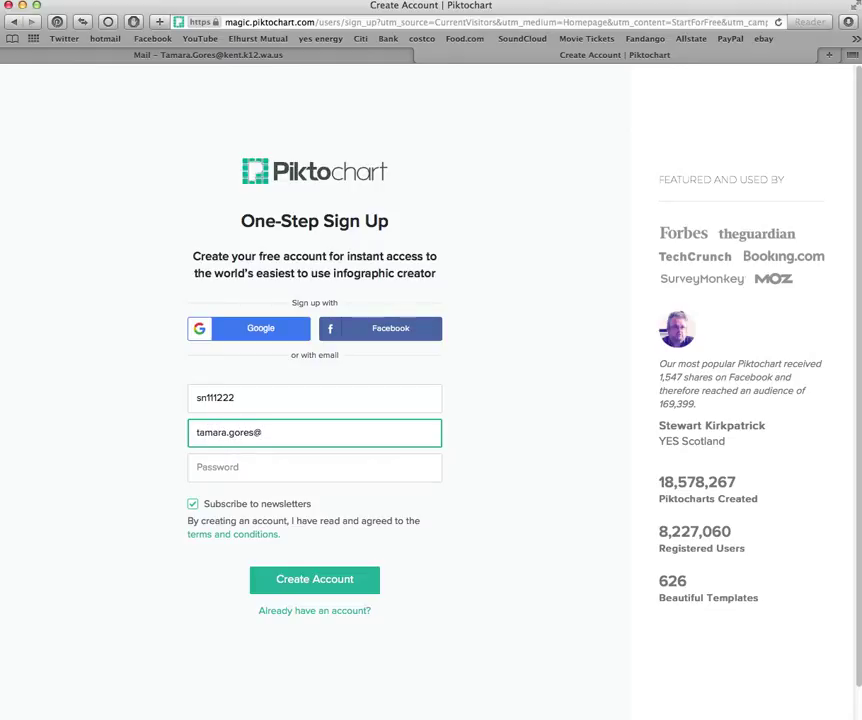
left_click_drag(194, 432, 284, 435)
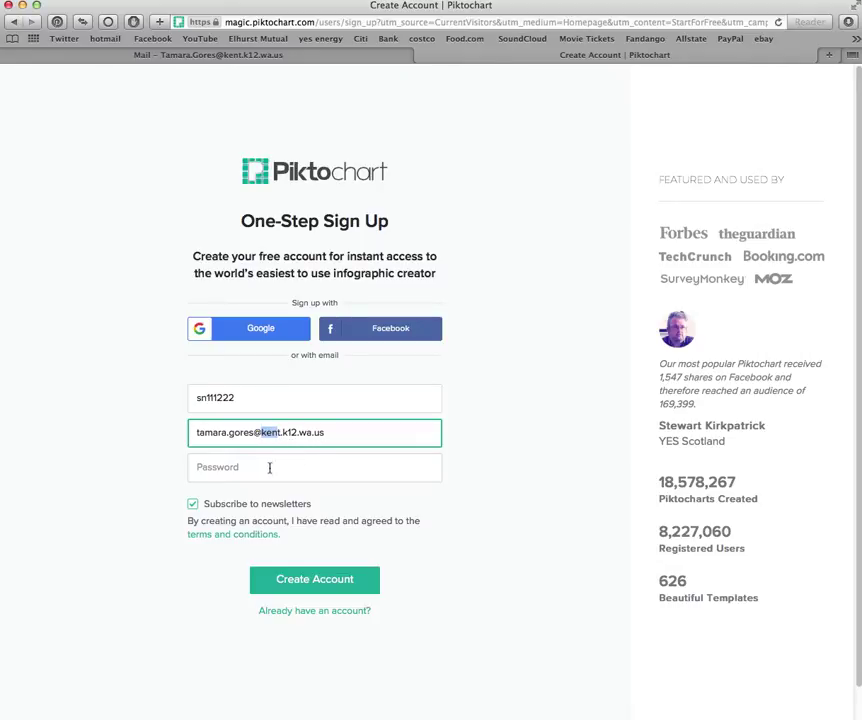
Enter a password, opt out of newsletters, and create the account
left_click(267, 466)
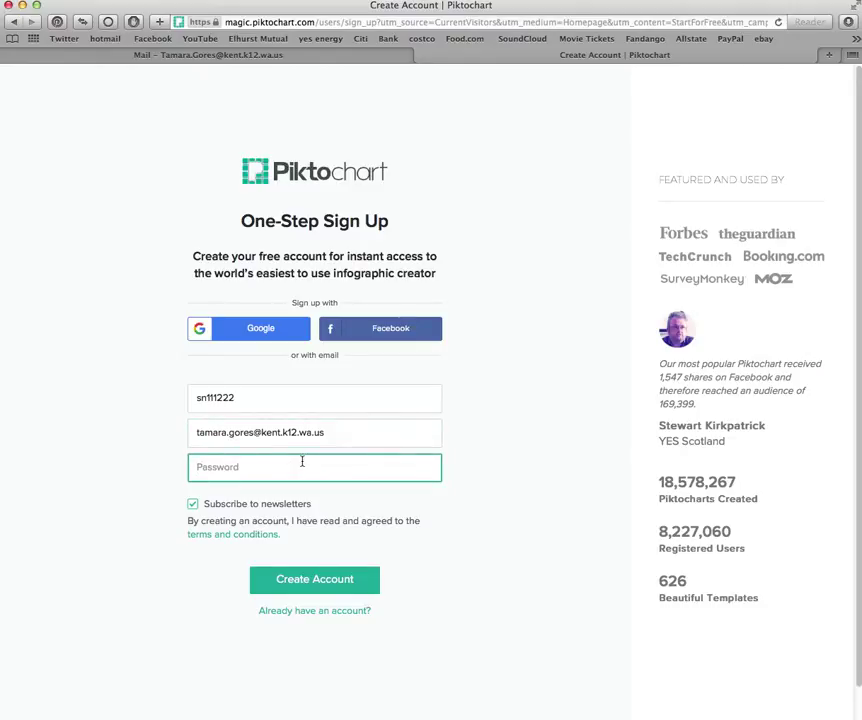
type("•••••••")
left_click(194, 506)
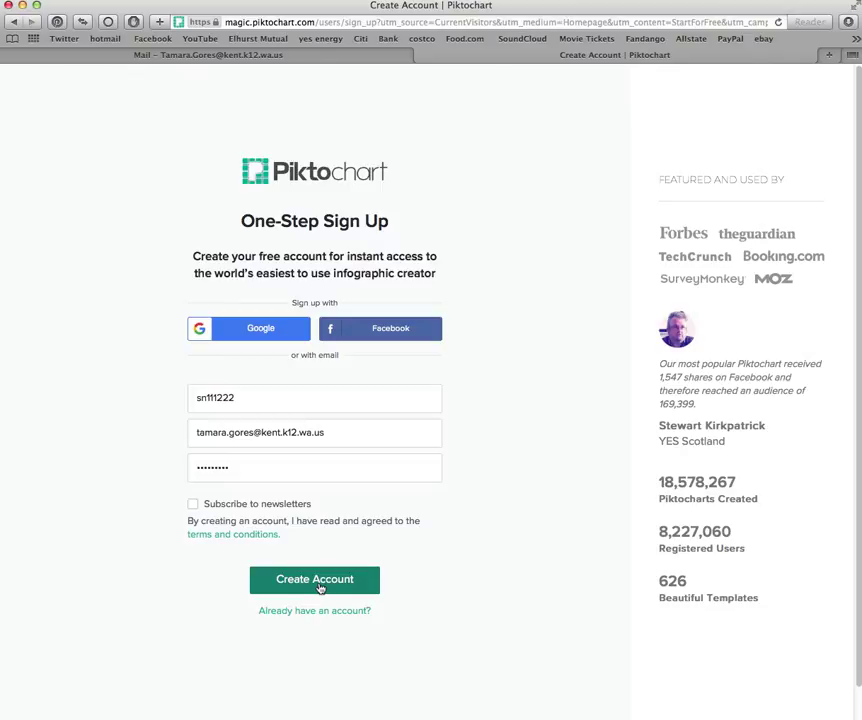
left_click(130, 55)
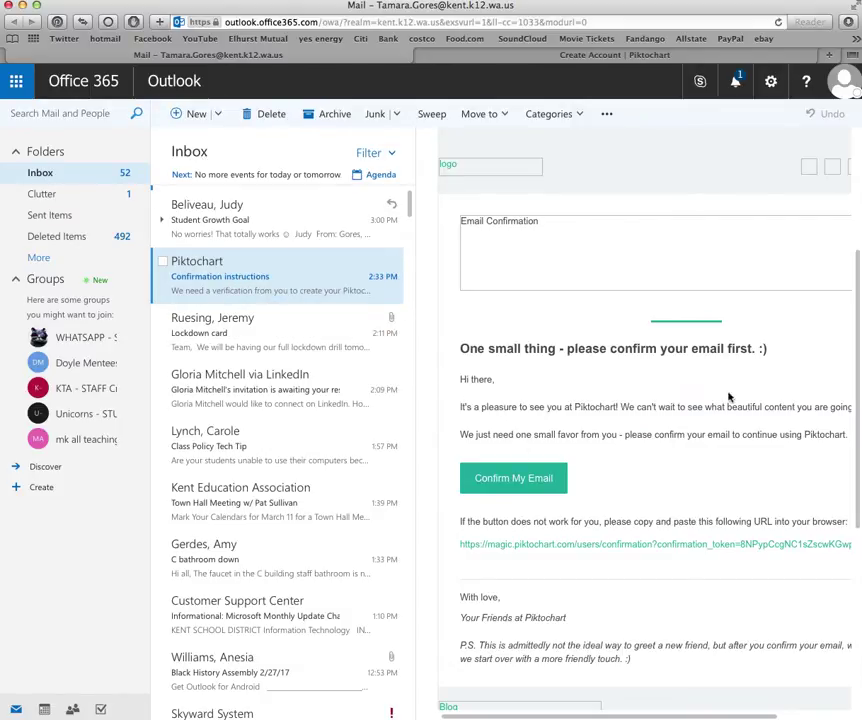
Confirm the e-mail from the Outlook message, then go to Piktochart's login page
left_click(529, 485)
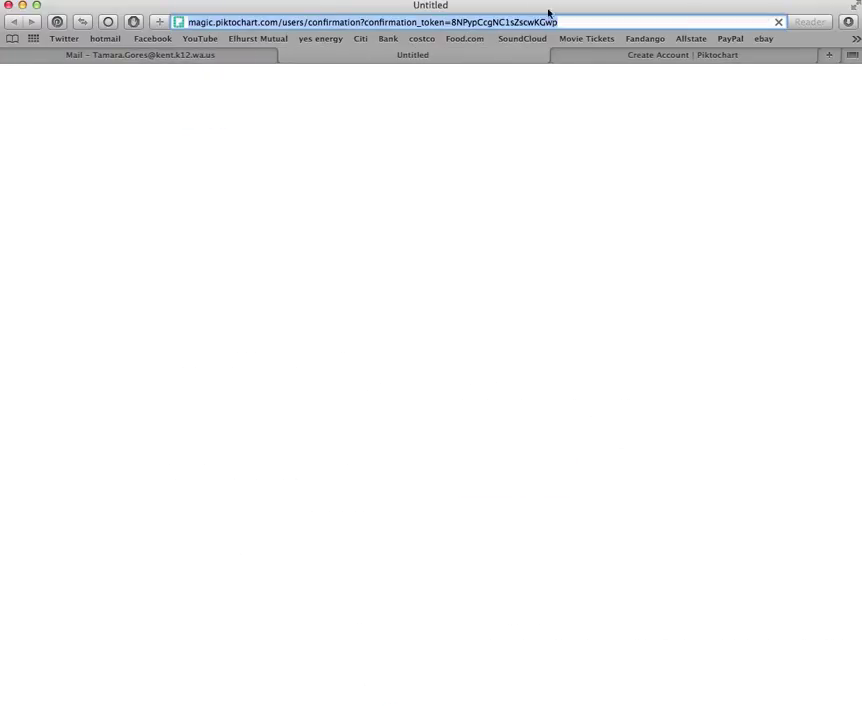
left_click(288, 56)
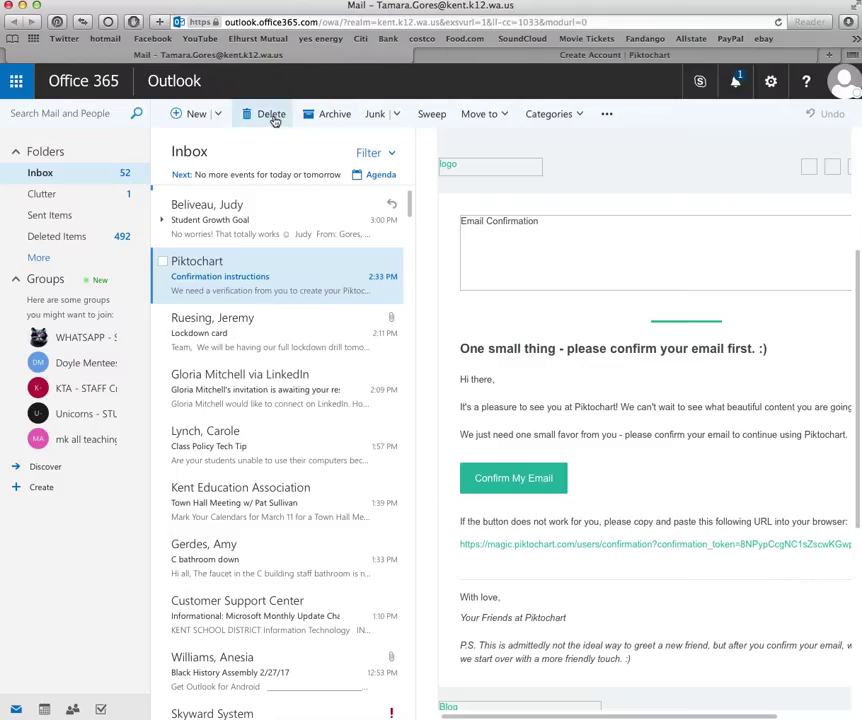
left_click(470, 55)
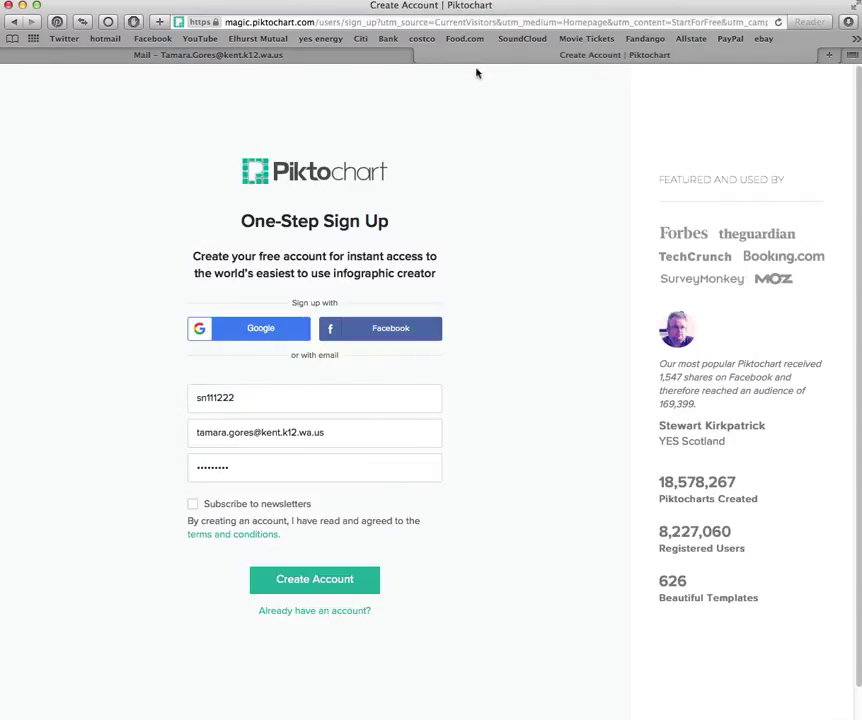
left_click(314, 611)
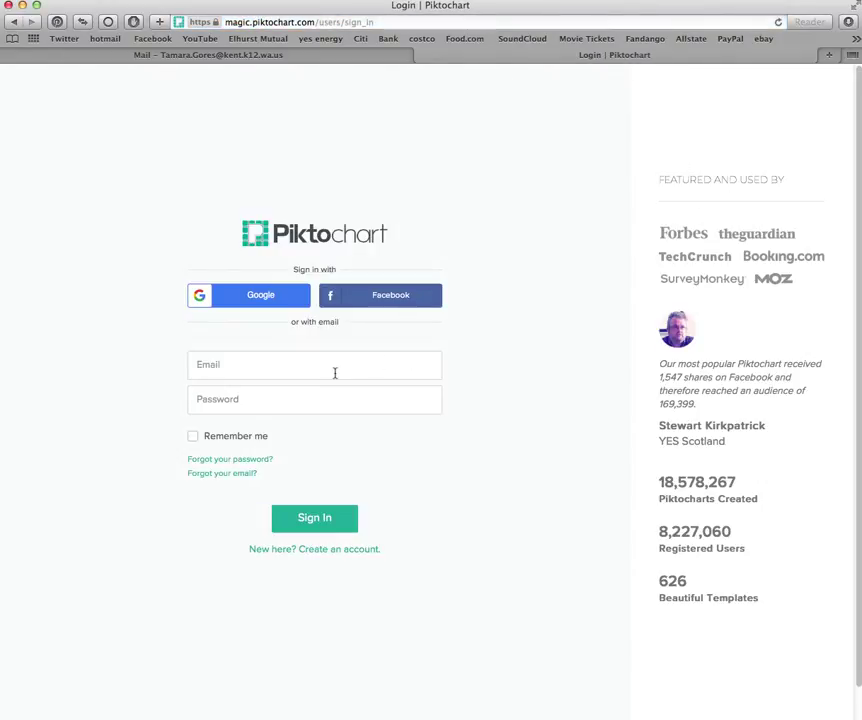
Sign in with the account e-mail and password
left_click(330, 372)
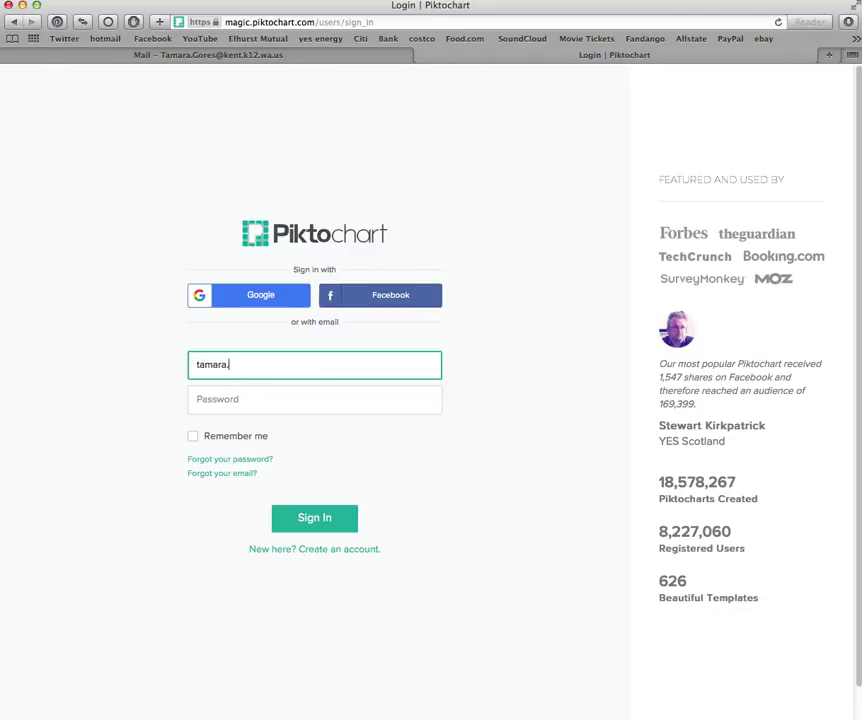
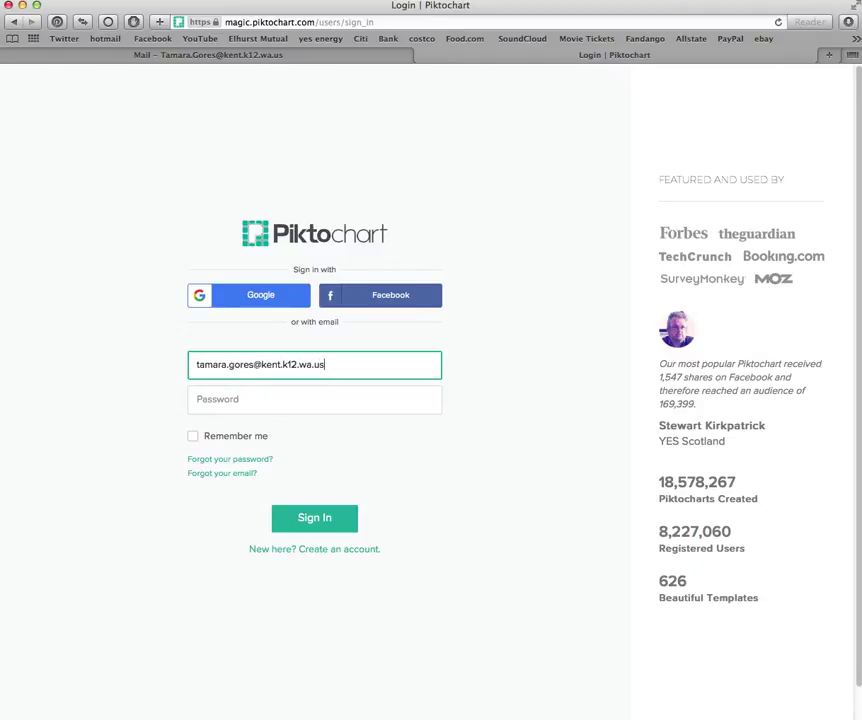
left_click(277, 402)
type("•")
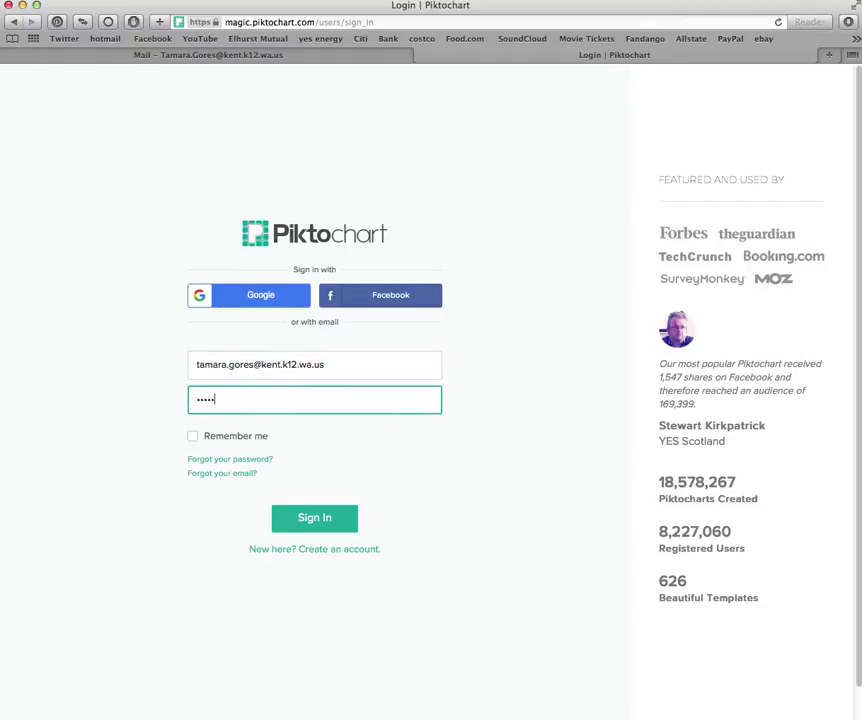
key("Return")
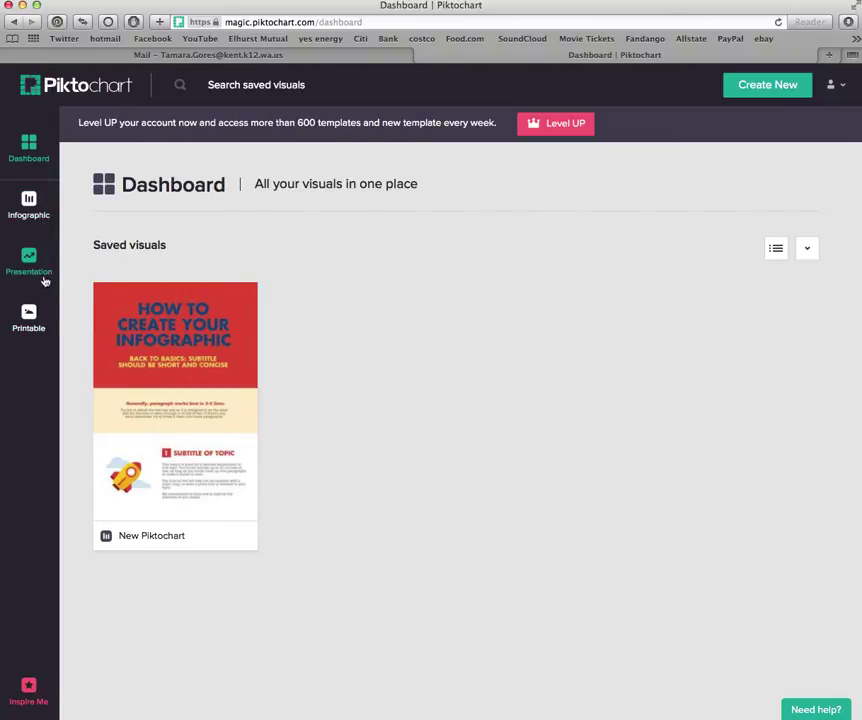
Open the Infographic template gallery from the dashboard's left sidebar
left_click(33, 216)
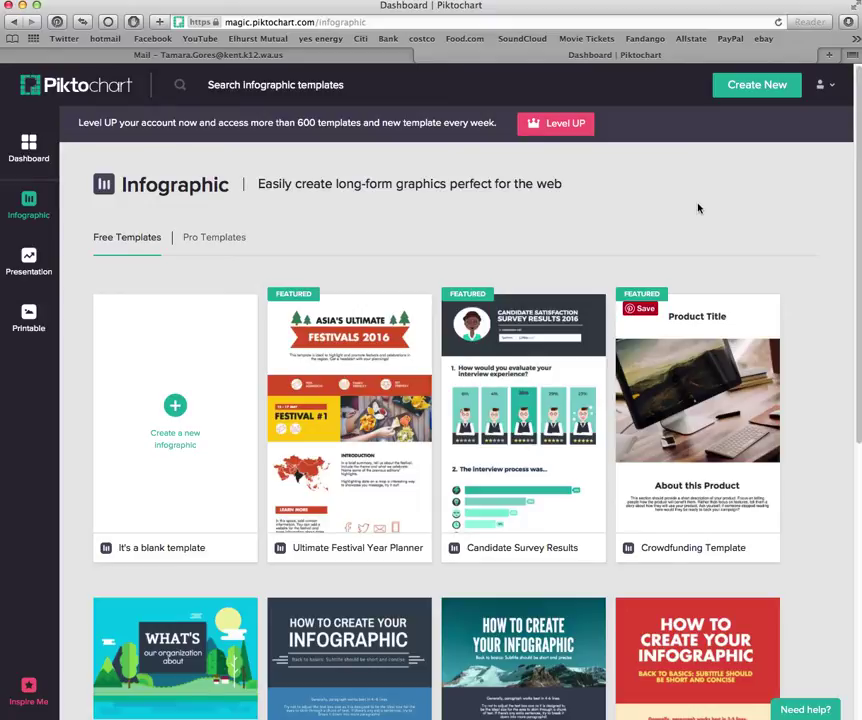
Scroll the template gallery down to the Education Basic card
mouse_move(390, 531)
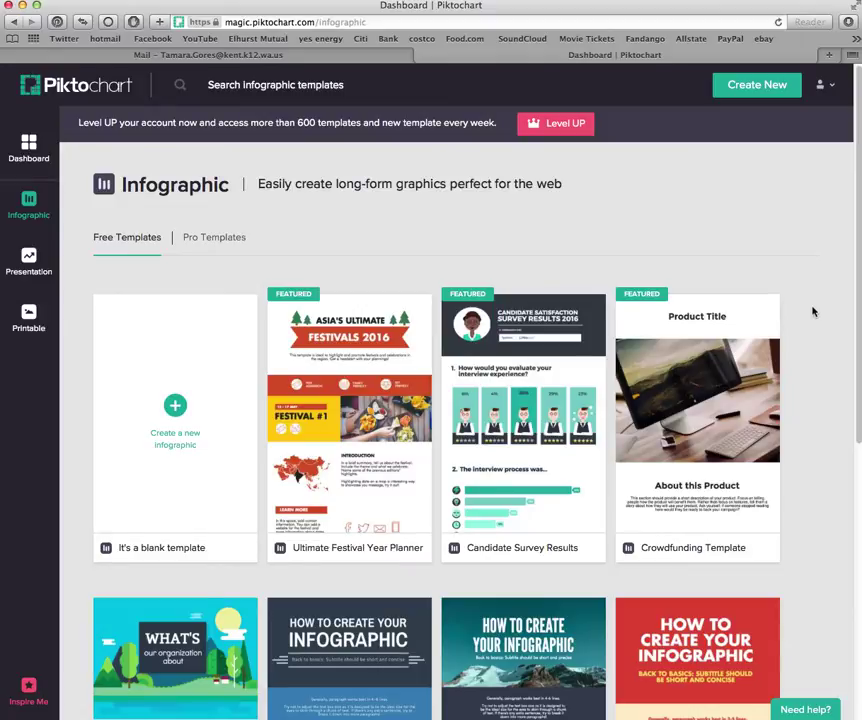
scroll(810, 312, "down", 3)
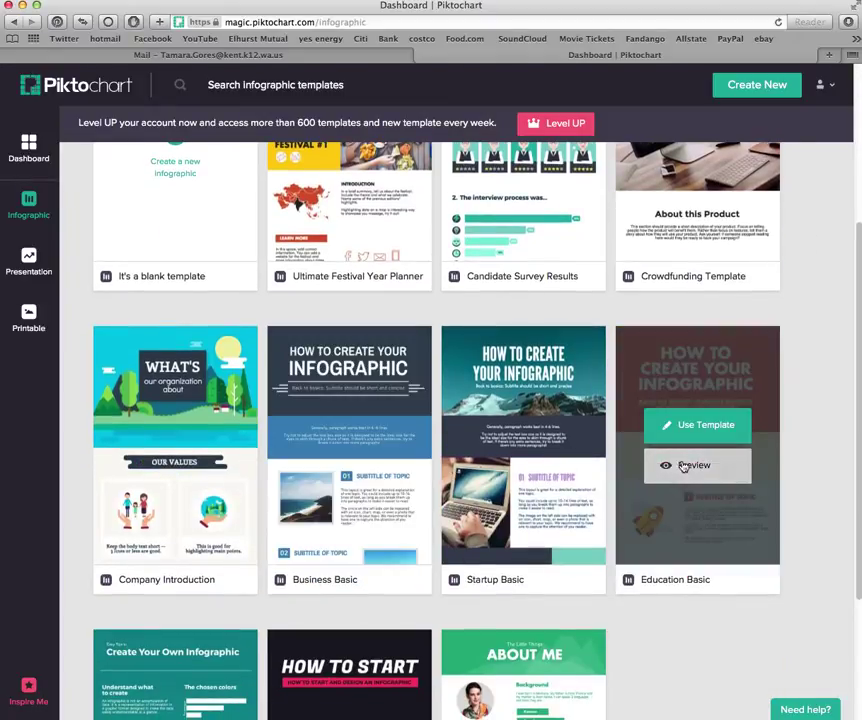
mouse_move(673, 484)
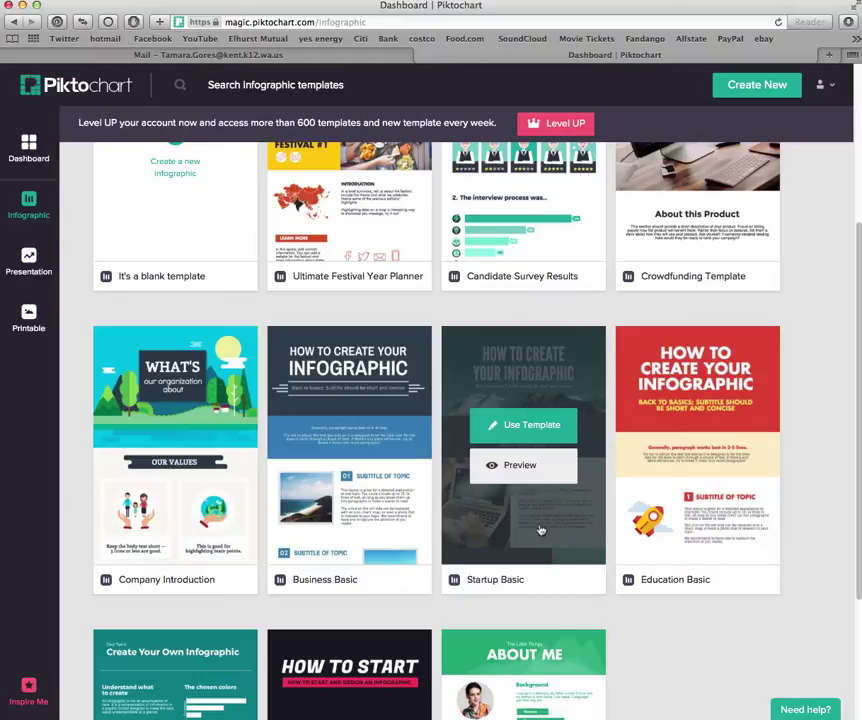
mouse_move(708, 427)
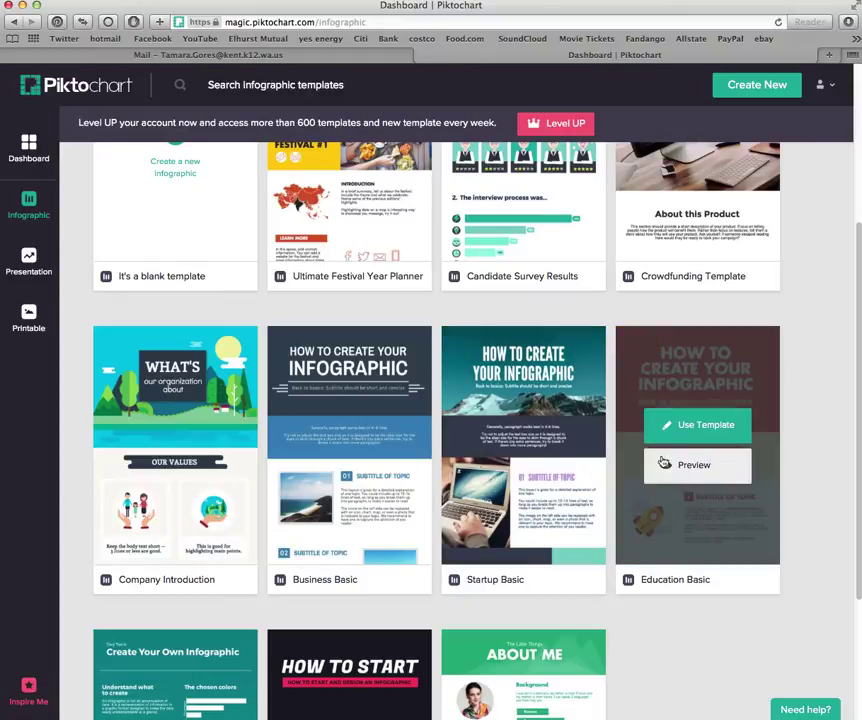
left_click(706, 425)
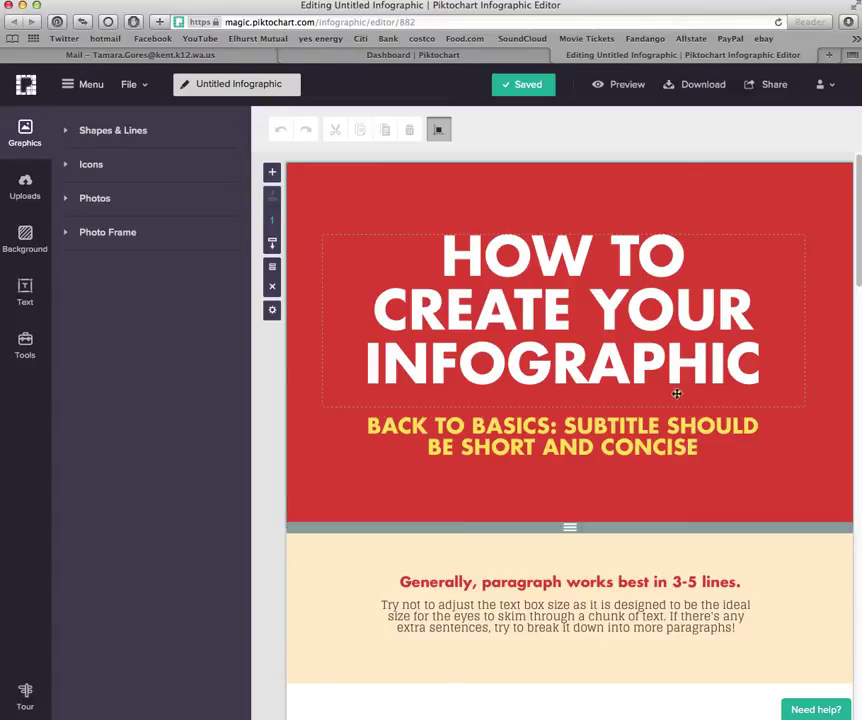
scroll(660, 430, "down", 5)
scroll(669, 478, "up", 3)
scroll(669, 478, "up", 3)
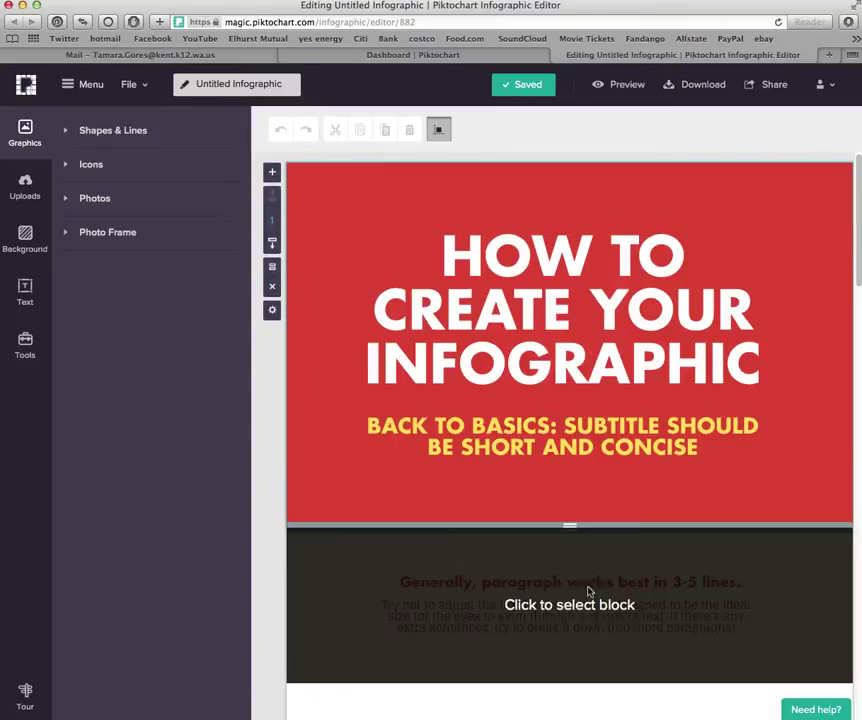
scroll(613, 555, "down", 2)
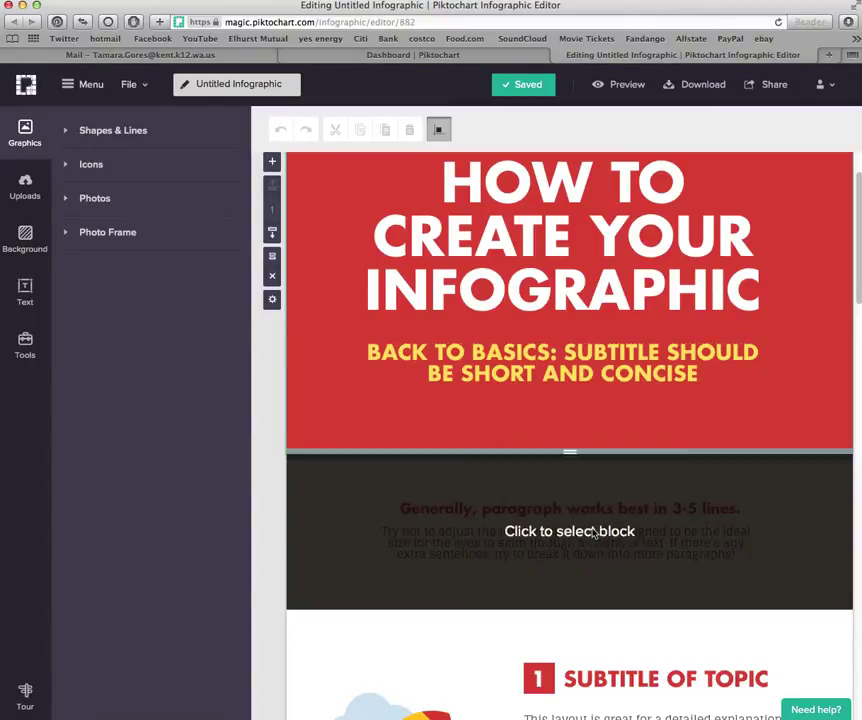
scroll(583, 560, "down", 5)
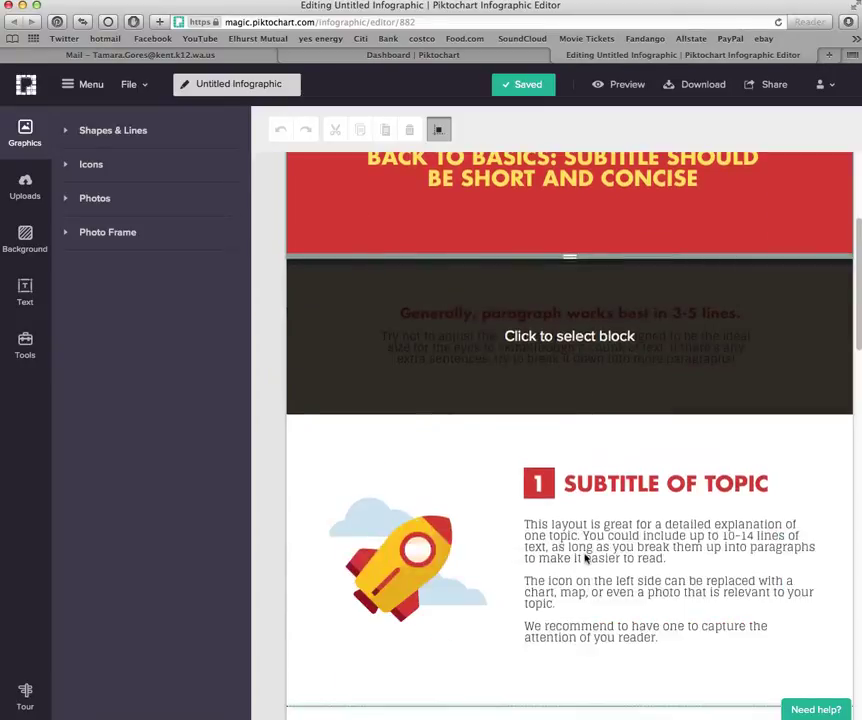
scroll(615, 555, "down", 9)
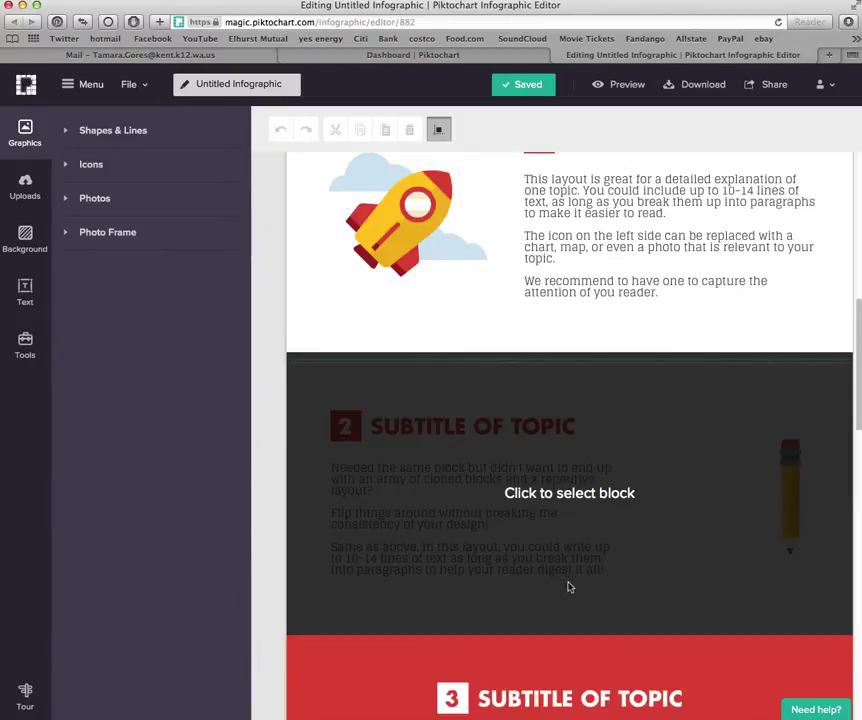
scroll(570, 585, "down", 6)
scroll(571, 560, "up", 12)
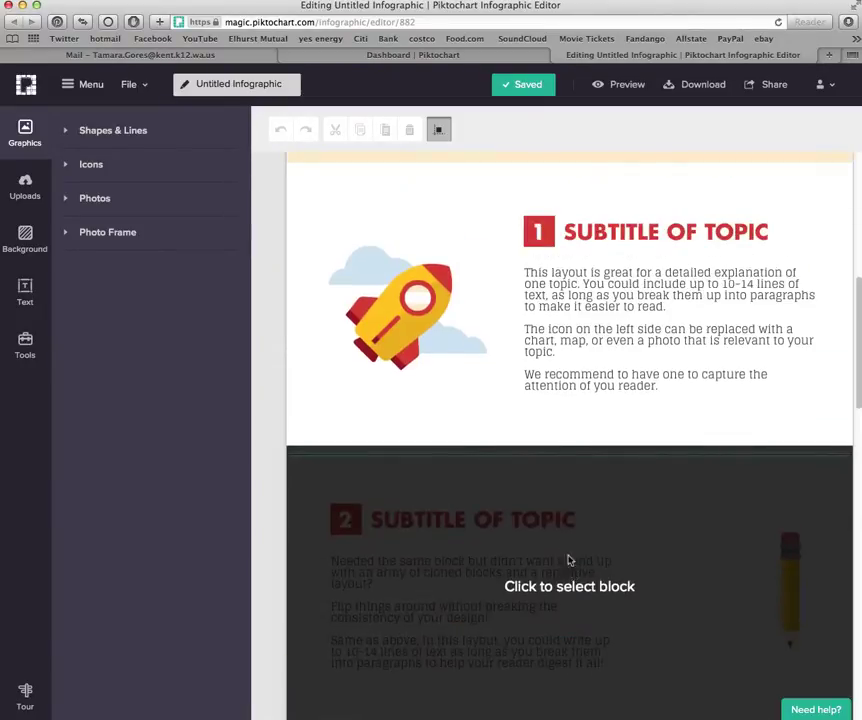
scroll(560, 406, "up", 7)
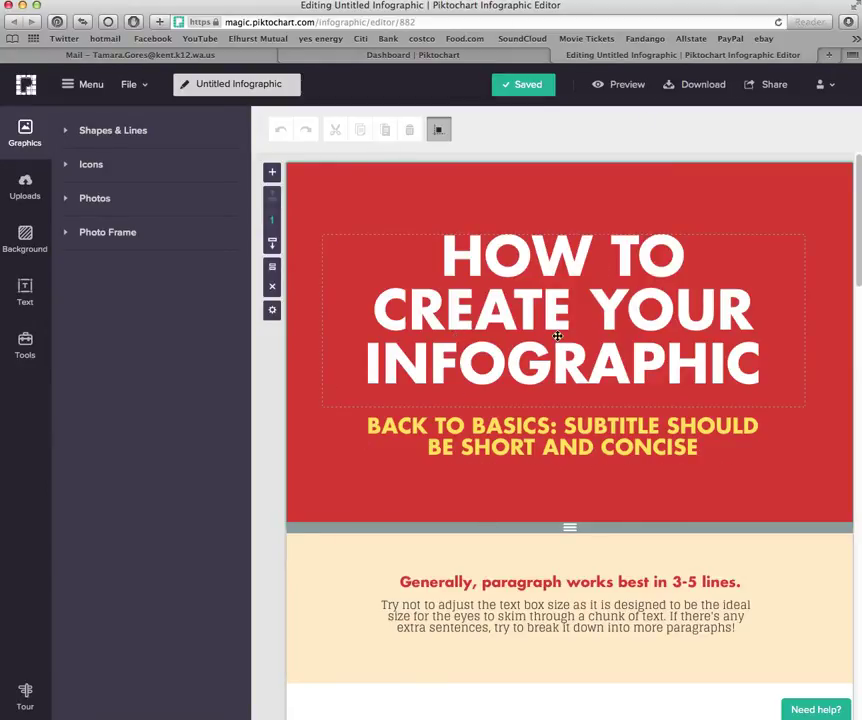
scroll(596, 400, "down", 3)
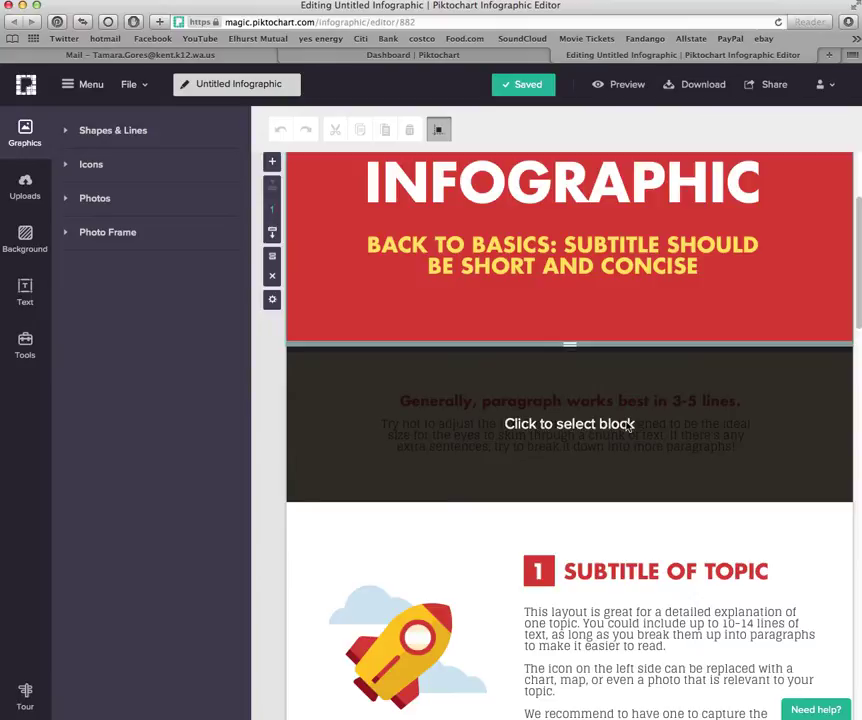
scroll(687, 440, "down", 4)
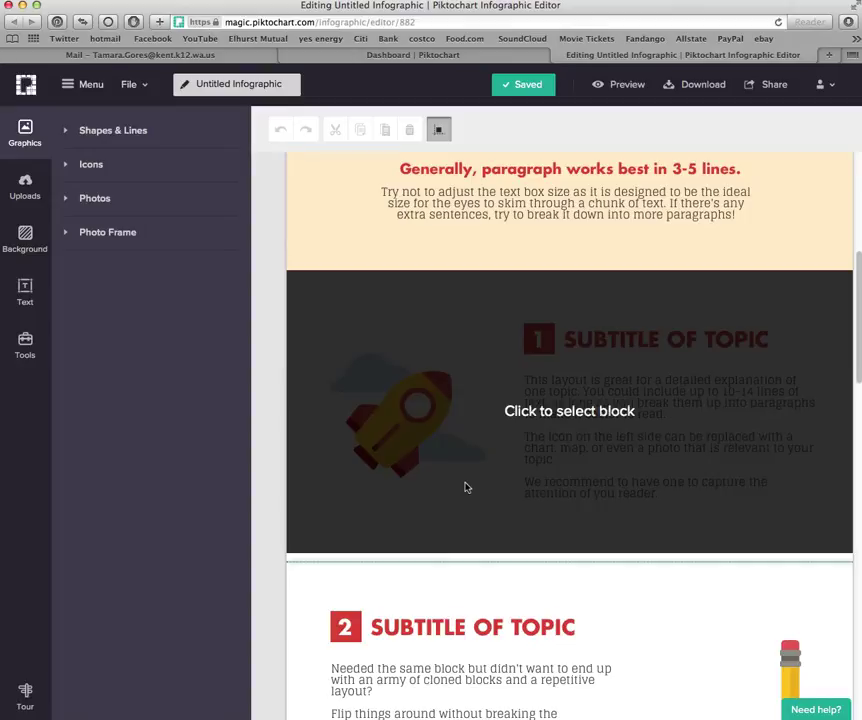
scroll(490, 508, "down", 3)
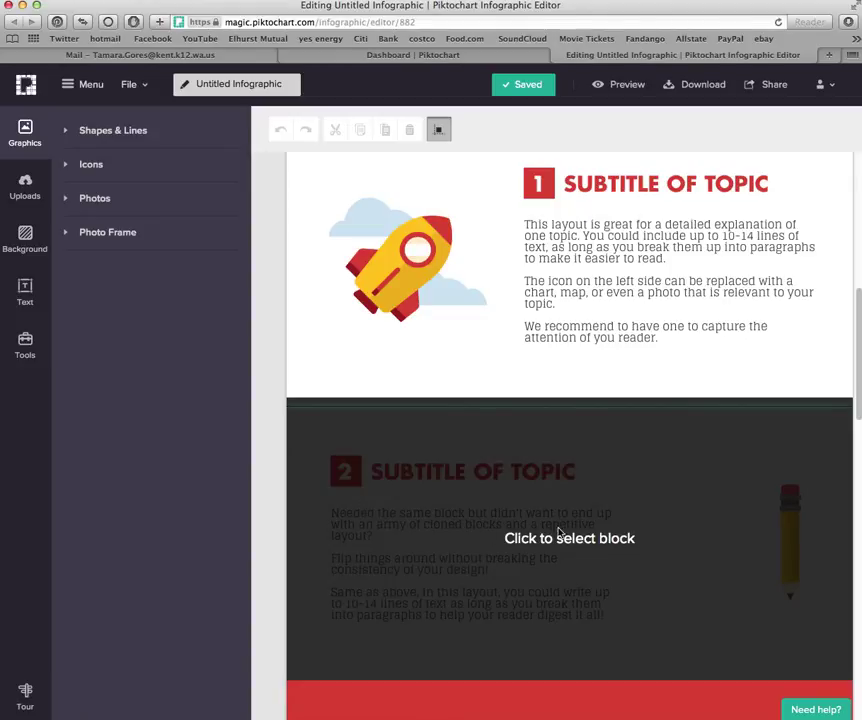
scroll(620, 560, "down", 5)
scroll(670, 664, "down", 5)
scroll(648, 618, "up", 14)
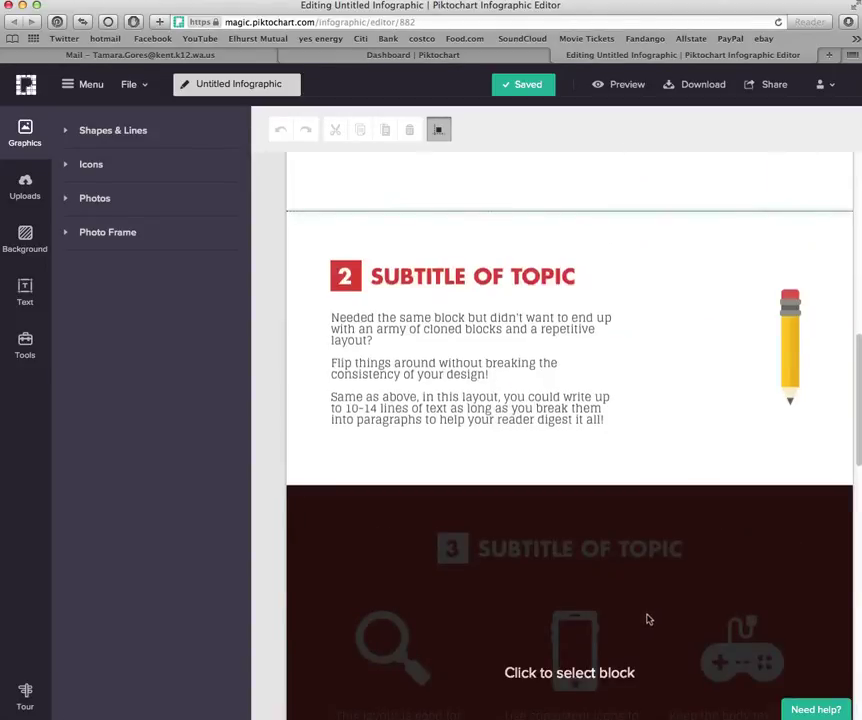
scroll(636, 596, "up", 7)
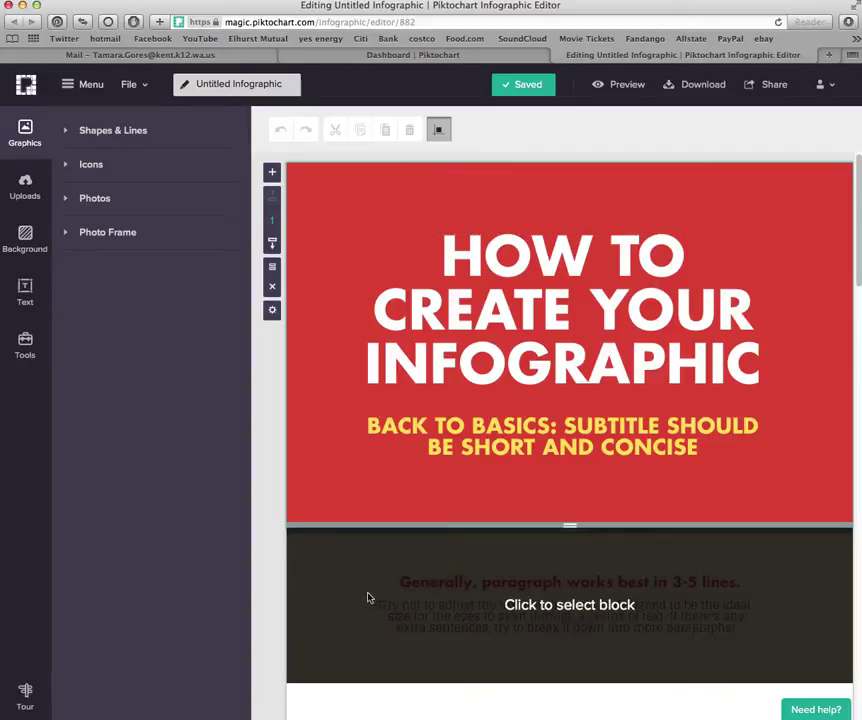
left_click(356, 594)
left_click(335, 252)
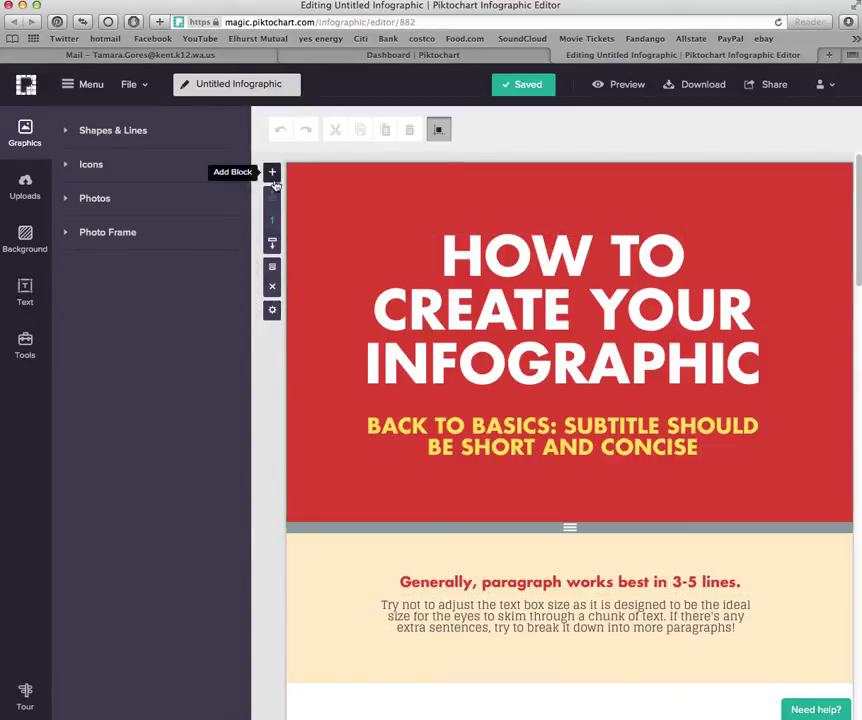
left_click(341, 580)
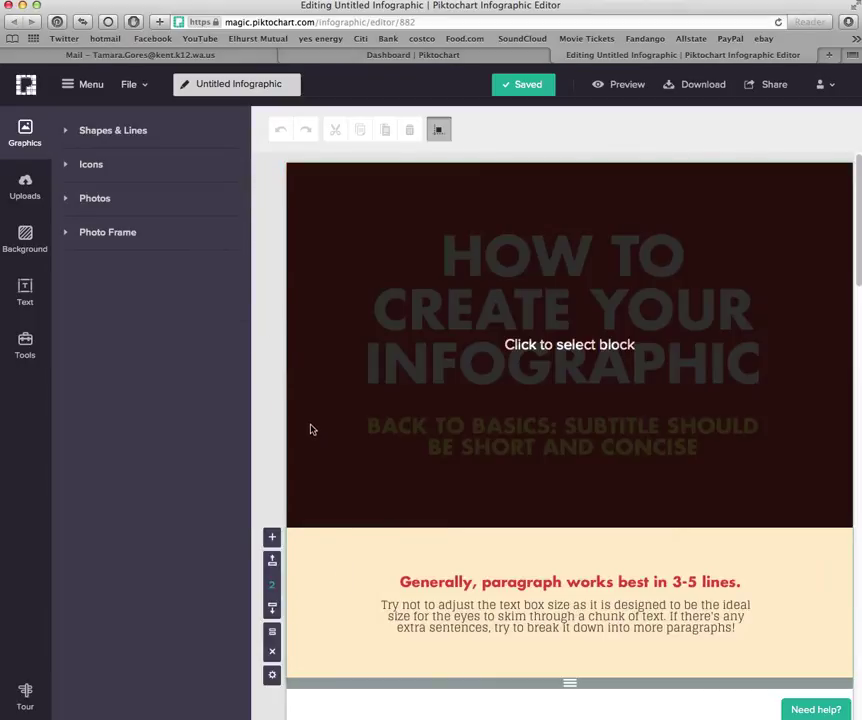
left_click(311, 428)
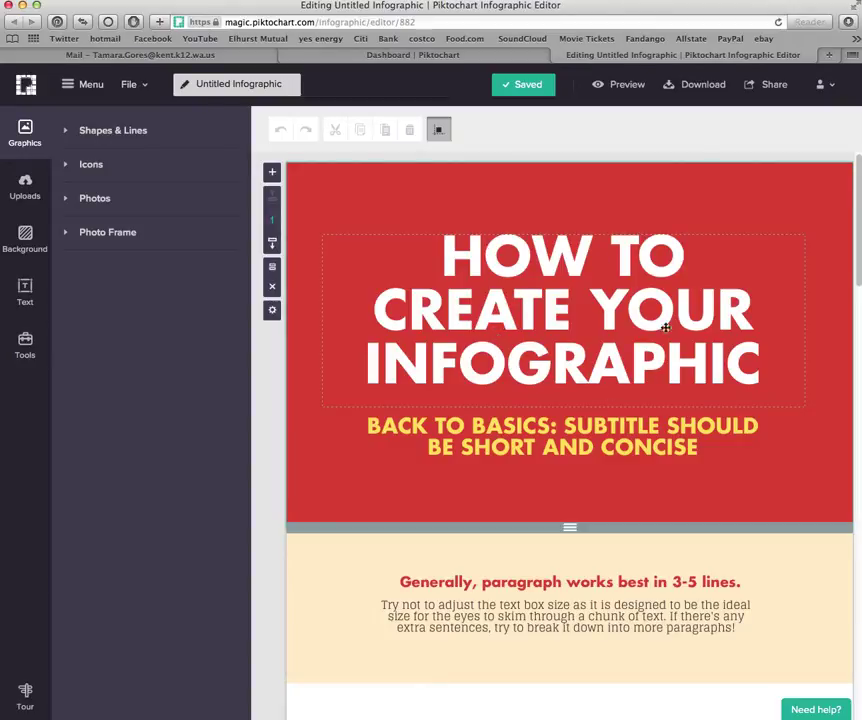
Replace the header title with 'The Best Vacation Destination', discarding a first draft
double_click(488, 314)
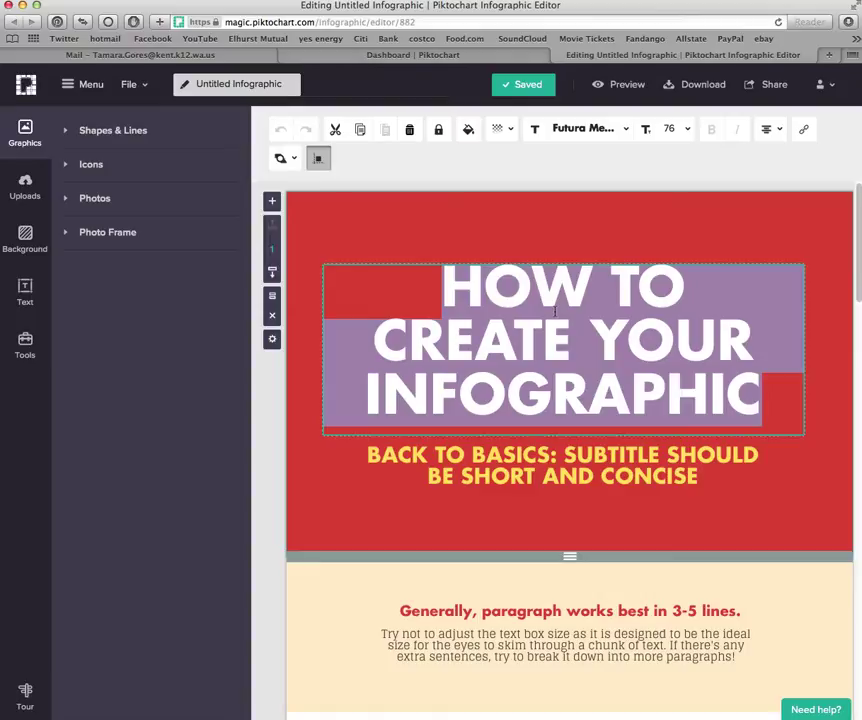
type("Where is the ")
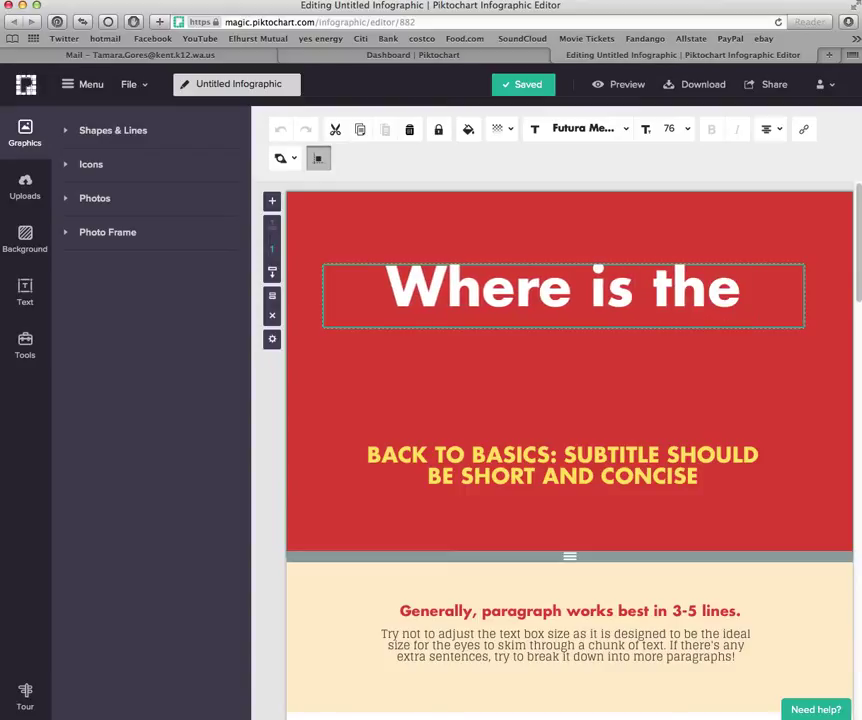
type("best vacation")
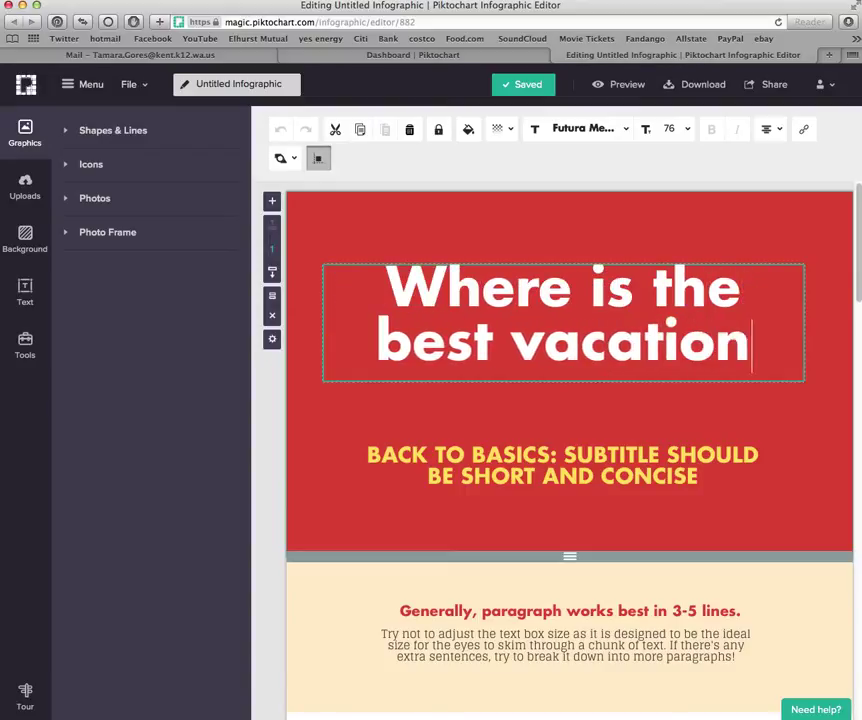
type(" destination?")
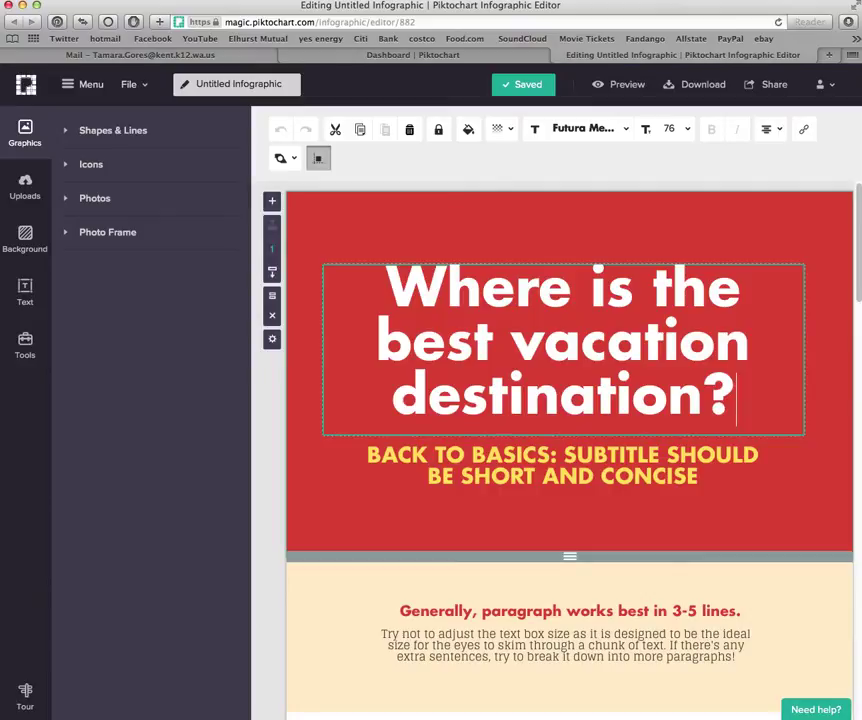
key("BackSpace")
key("BackSpace")
key("BackSpace")
key("BackSpace")
key("BackSpace")
key("BackSpace")
key("BackSpace")
key("BackSpace")
key("BackSpace")
key("BackSpace")
key("BackSpace")
key("BackSpace")
key("BackSpace")
key("BackSpace")
key("BackSpace")
key("BackSpace")
key("BackSpace")
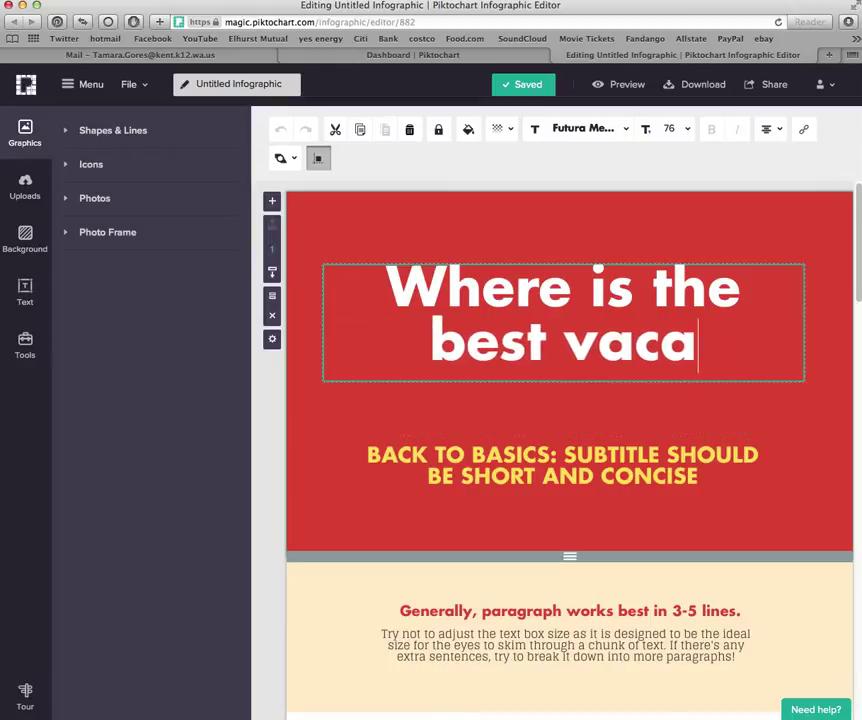
key("BackSpace")
key("BackSpace")
key("BackSpace")
key("BackSpace")
key("BackSpace")
key("BackSpace")
key("BackSpace")
key("BackSpace")
key("BackSpace")
key("BackSpace")
key("BackSpace")
key("BackSpace")
key("BackSpace")
key("BackSpace")
key("BackSpace")
key("BackSpace")
key("BackSpace")
key("BackSpace")
key("BackSpace")
key("BackSpace")
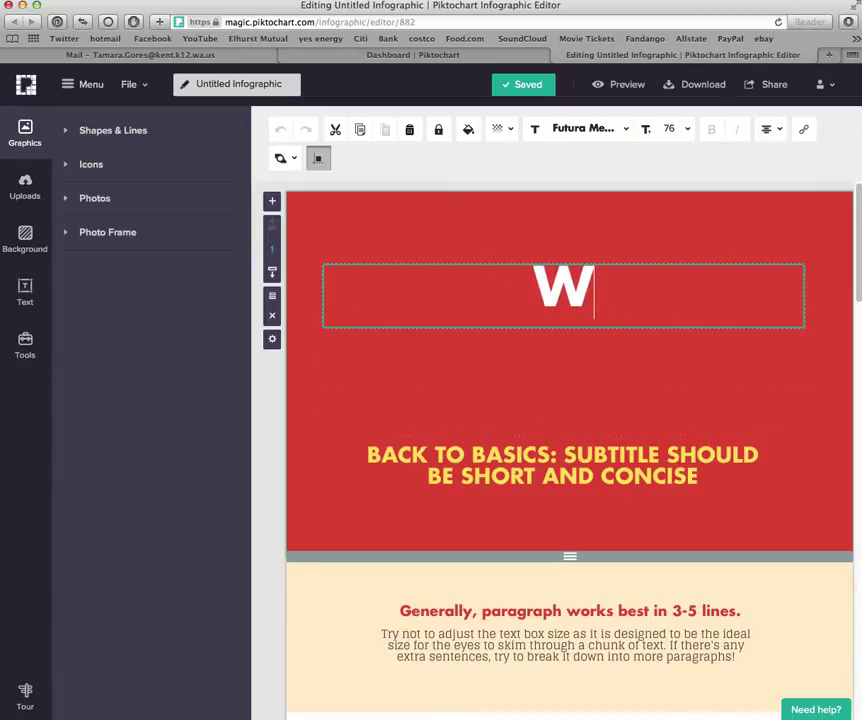
key("BackSpace")
type("The Best V")
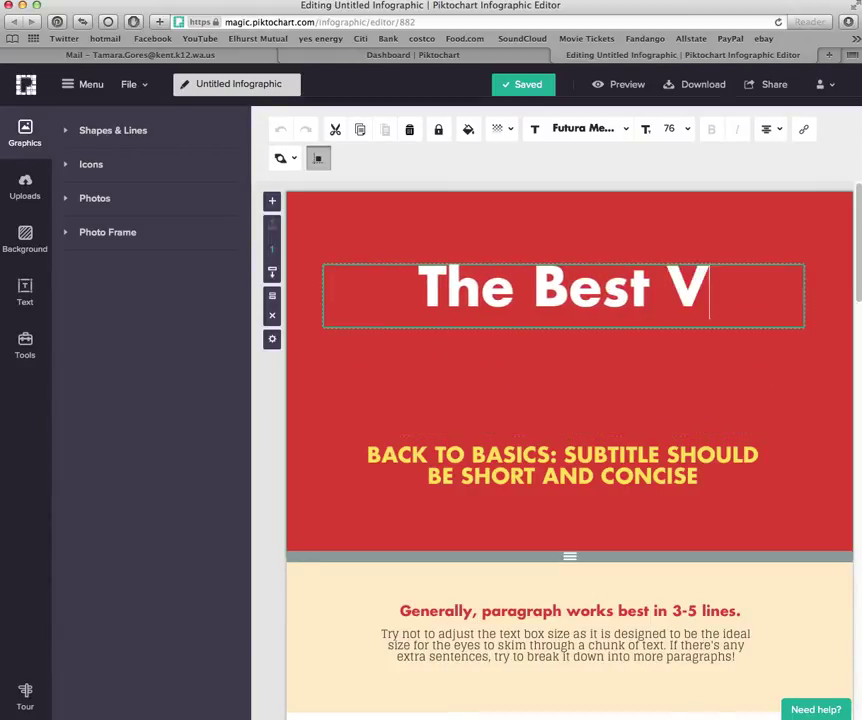
type("acation Des")
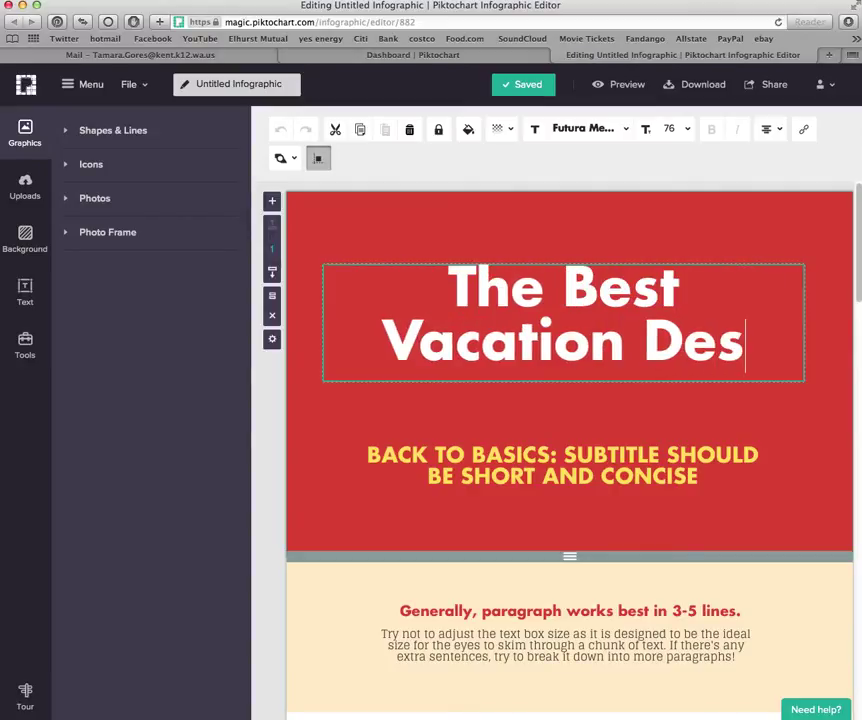
type("tination")
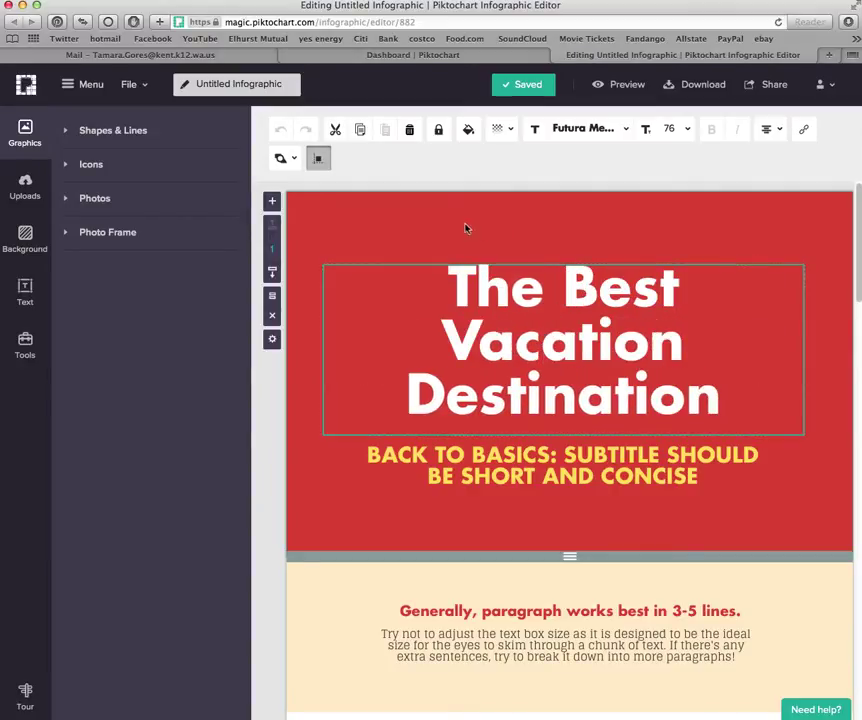
Color the header title text dark blue (#134E84)
left_click(437, 265)
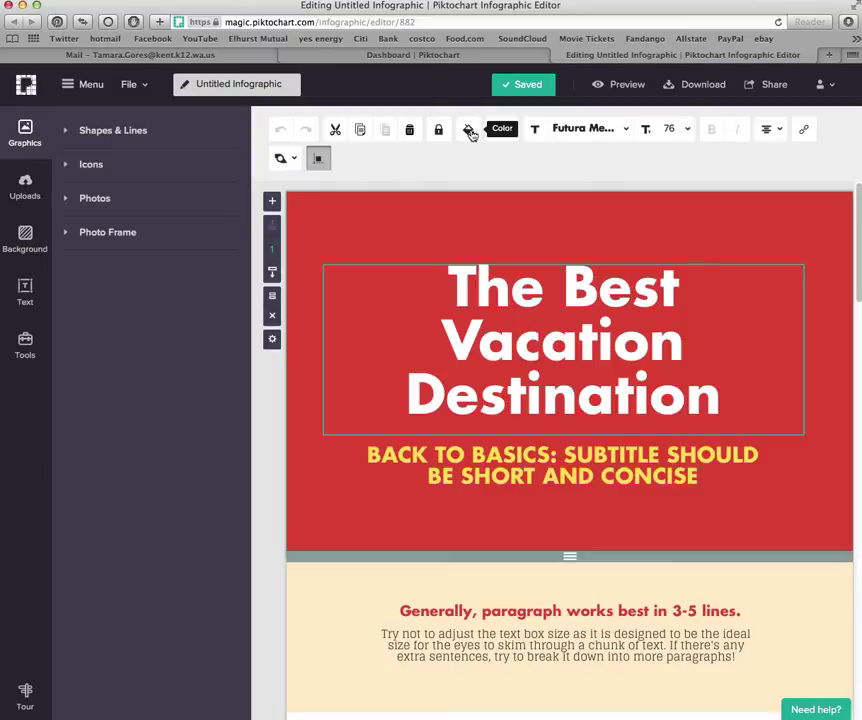
left_click(470, 134)
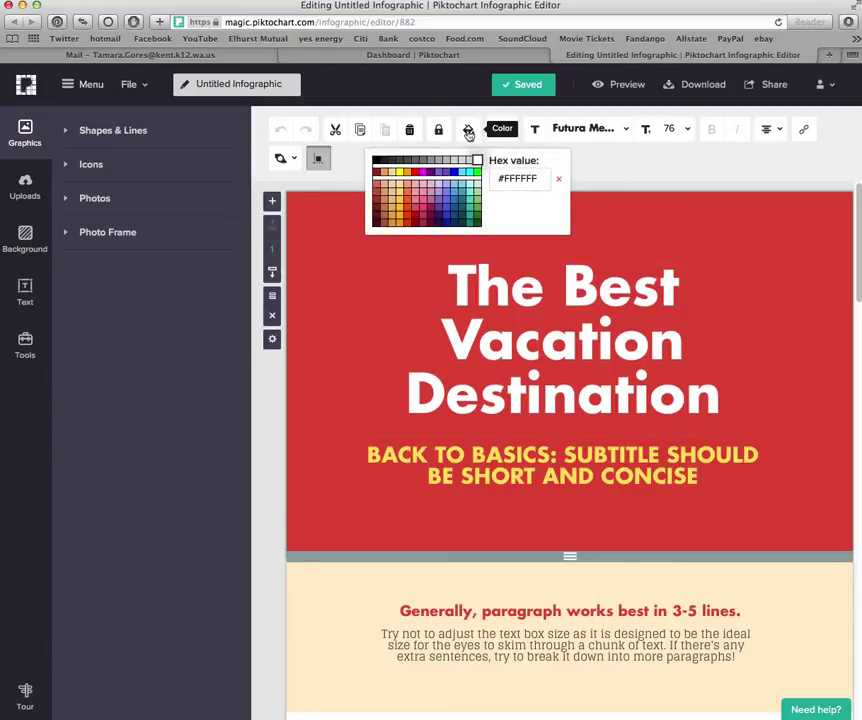
left_click(456, 219)
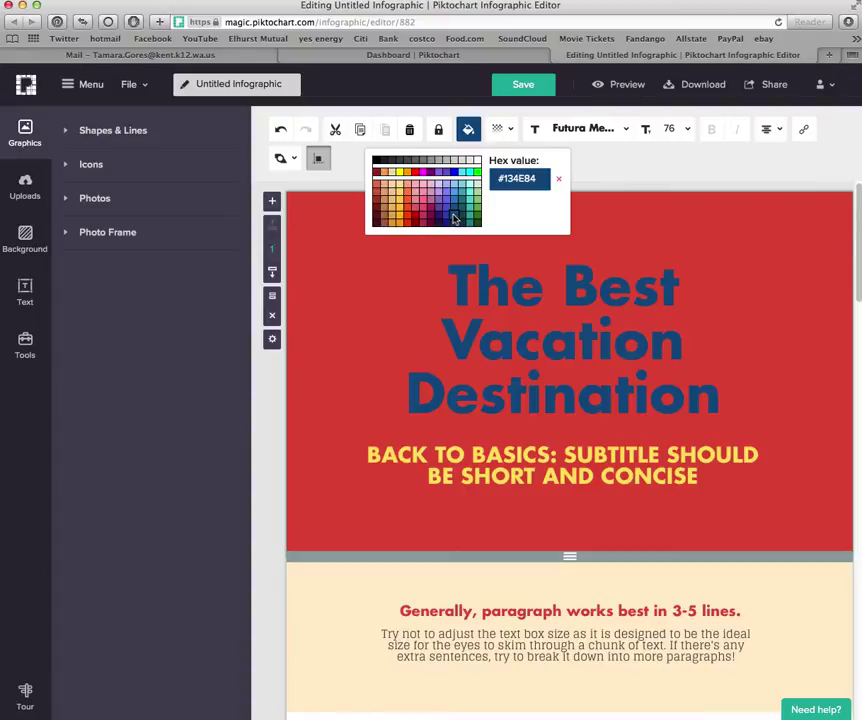
Keep the title font set to Futura Medium
left_click(625, 133)
type("Futura")
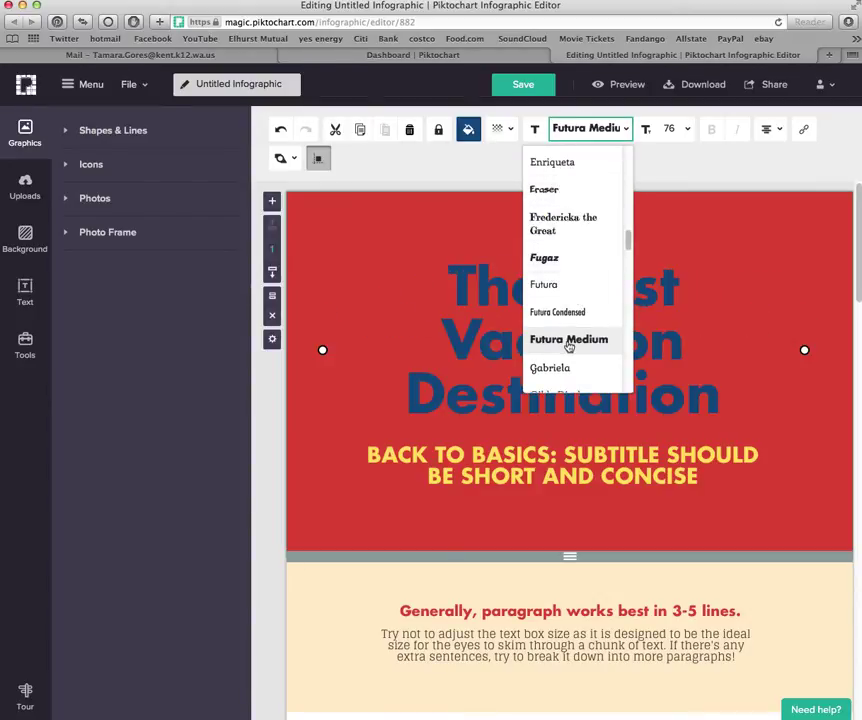
left_click(568, 341)
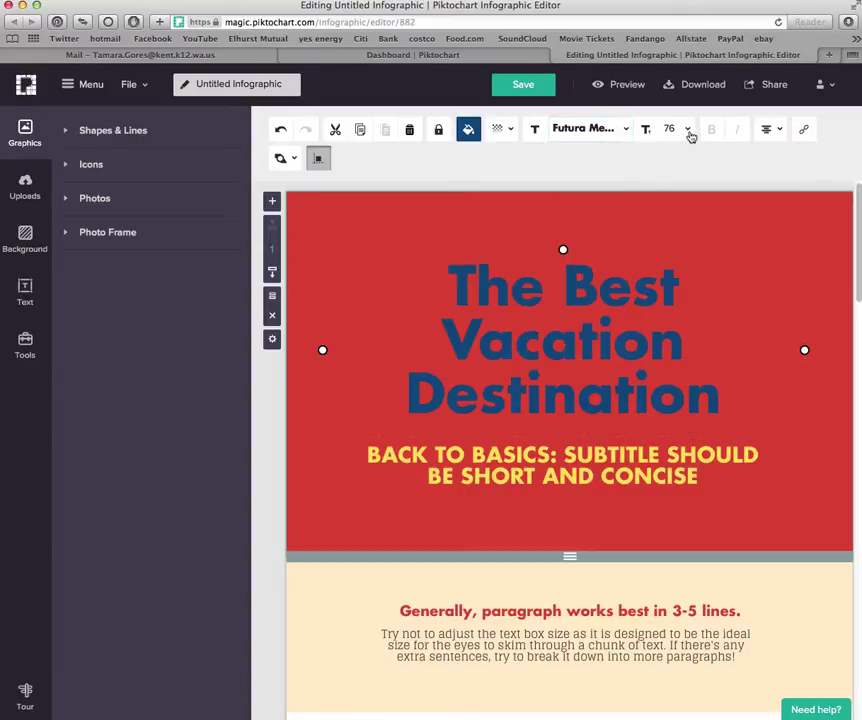
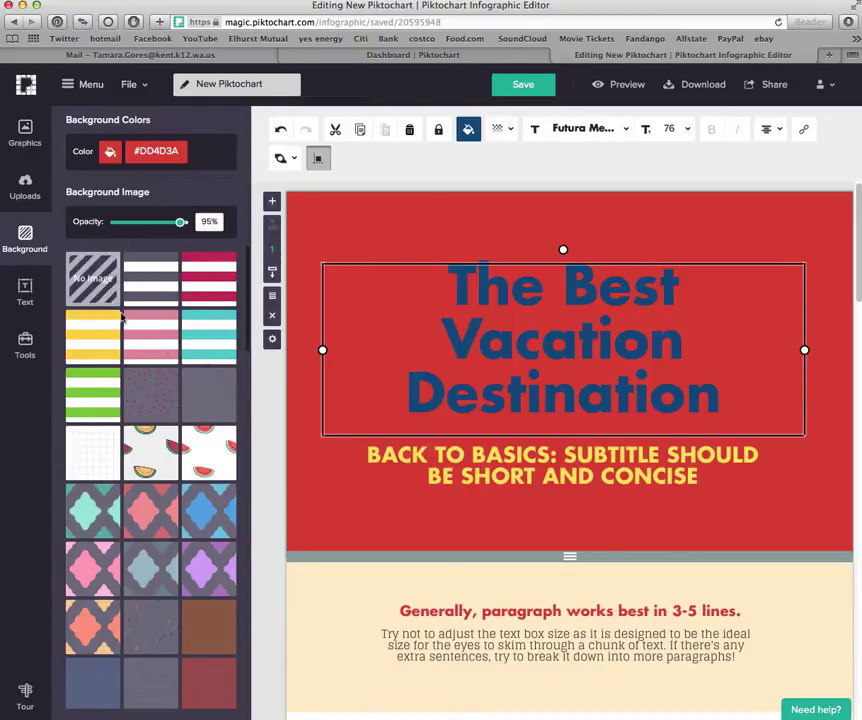
Preview the pink striped, watermelon and red quatrefoil background patterns on the header
left_click(155, 357)
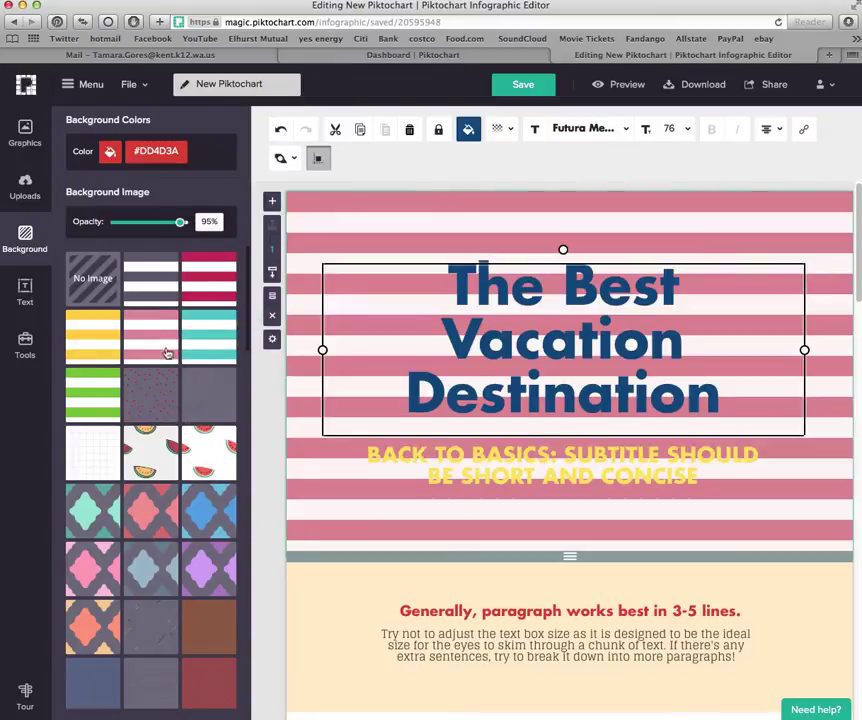
left_click(200, 468)
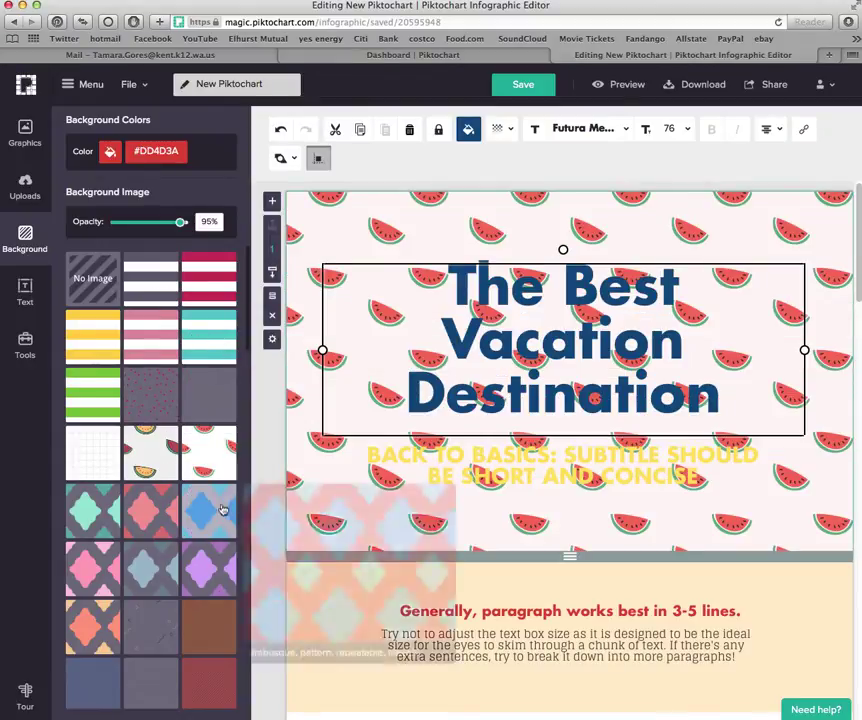
scroll(220, 510, "down", 2)
left_click(158, 448)
scroll(175, 490, "down", 3)
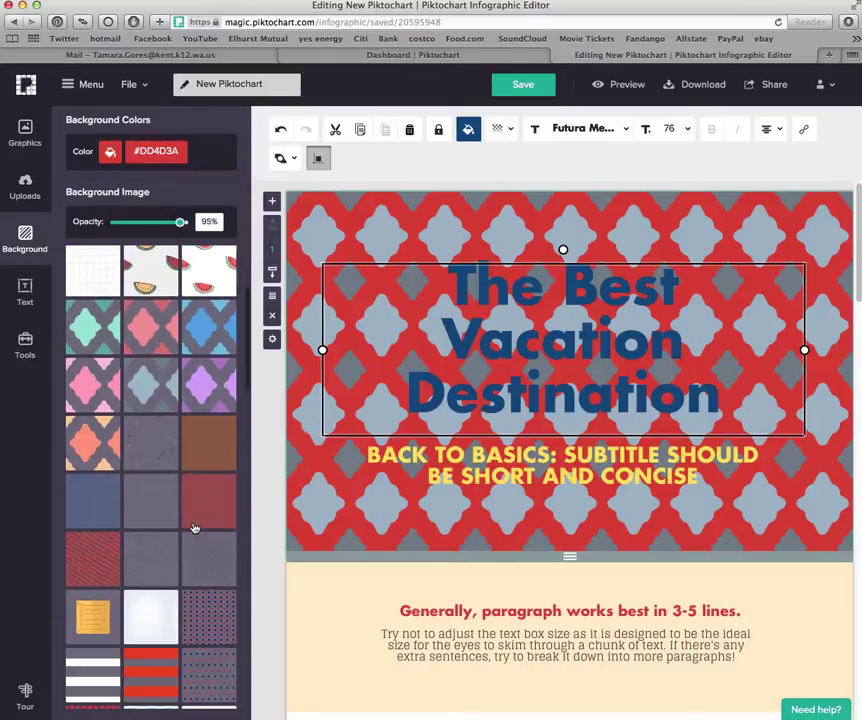
scroll(190, 560, "up", 3)
scroll(185, 549, "up", 2)
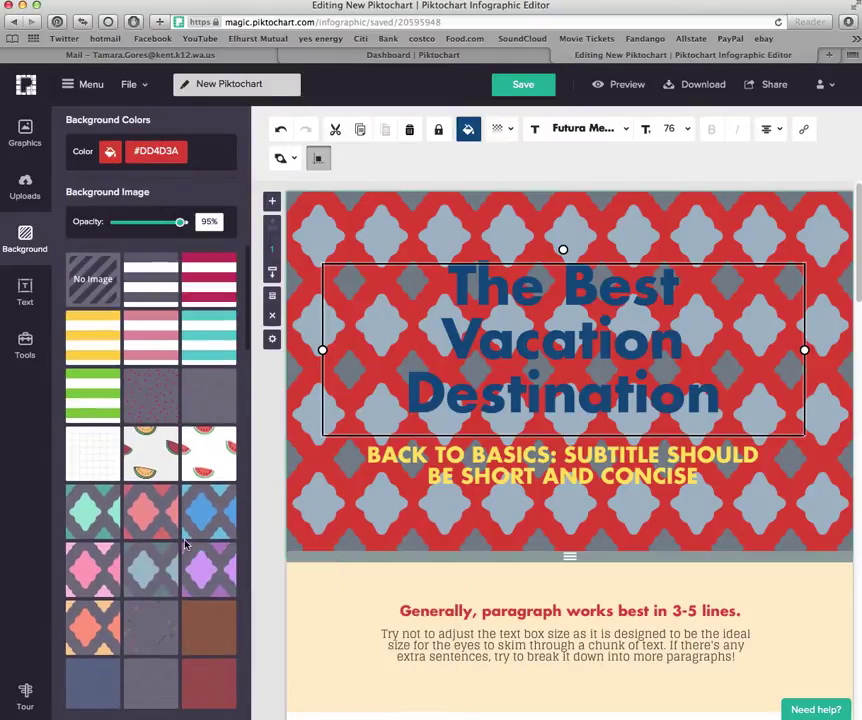
Apply a light white textured background to the header and nudge the title up slightly
mouse_move(175, 448)
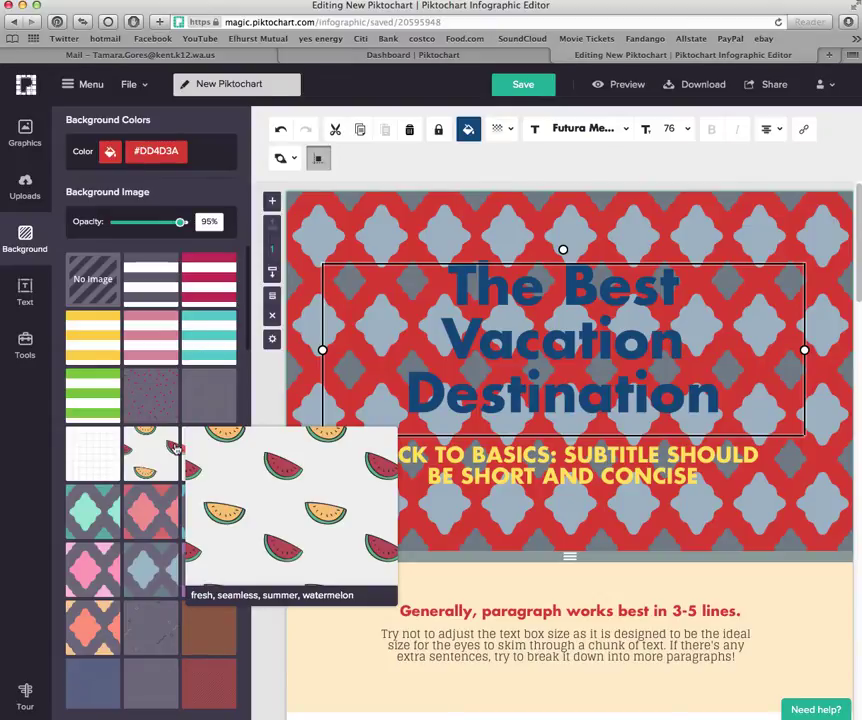
mouse_move(163, 421)
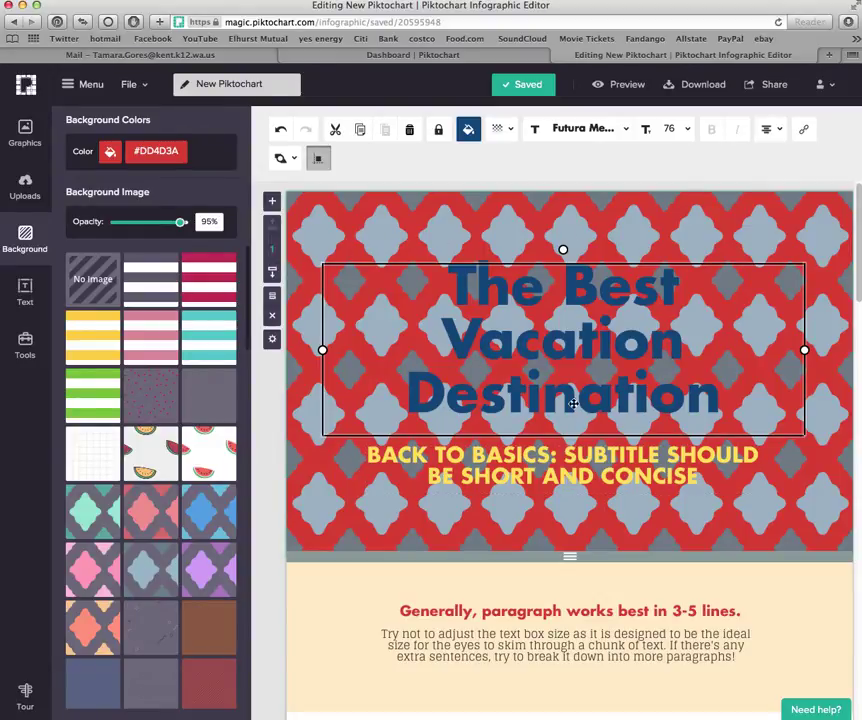
scroll(249, 330, "down", 1)
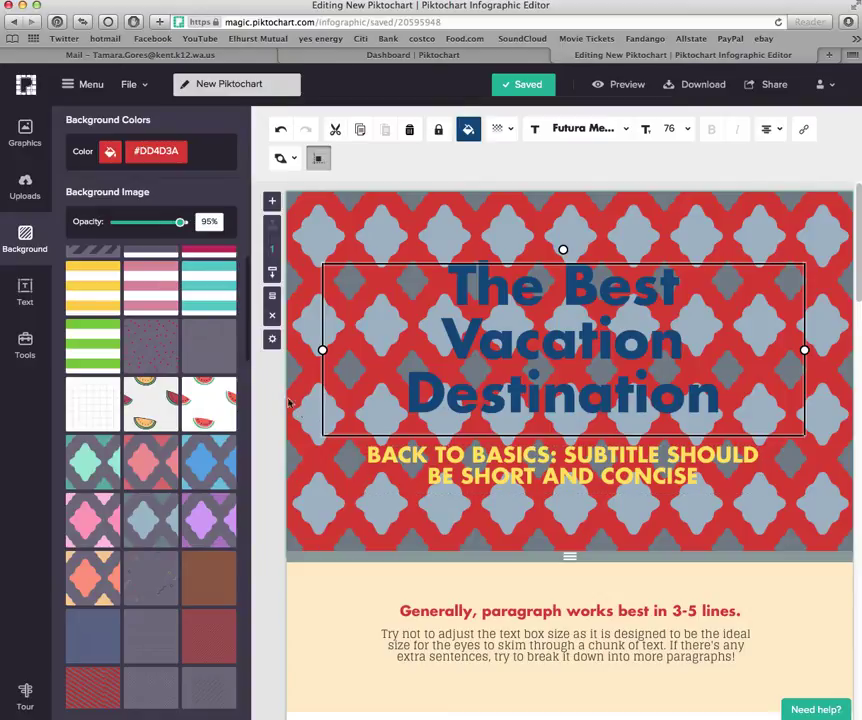
scroll(244, 340, "down", 2)
left_click_drag(244, 340, 258, 666)
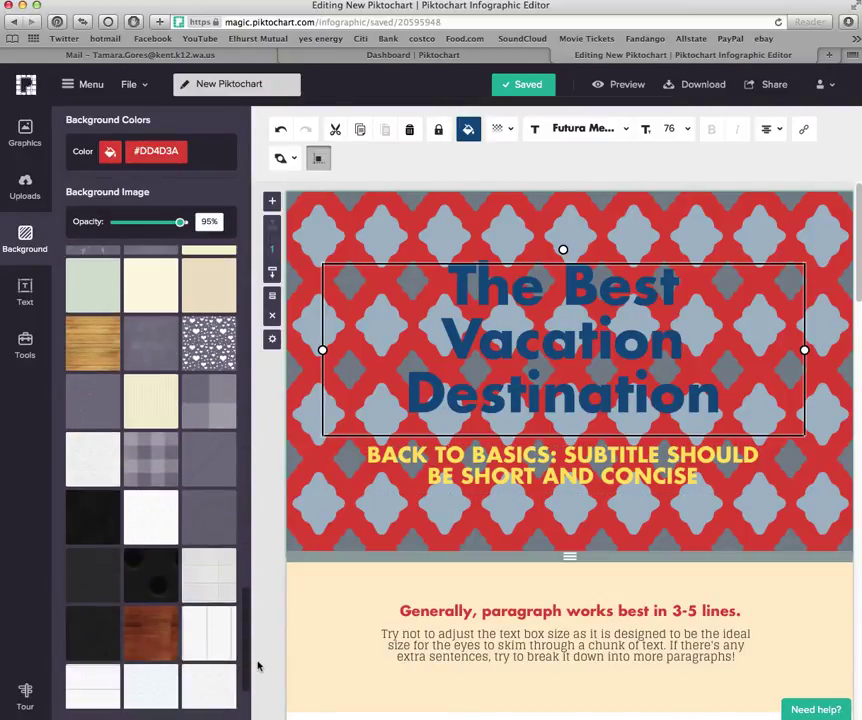
left_click(144, 519)
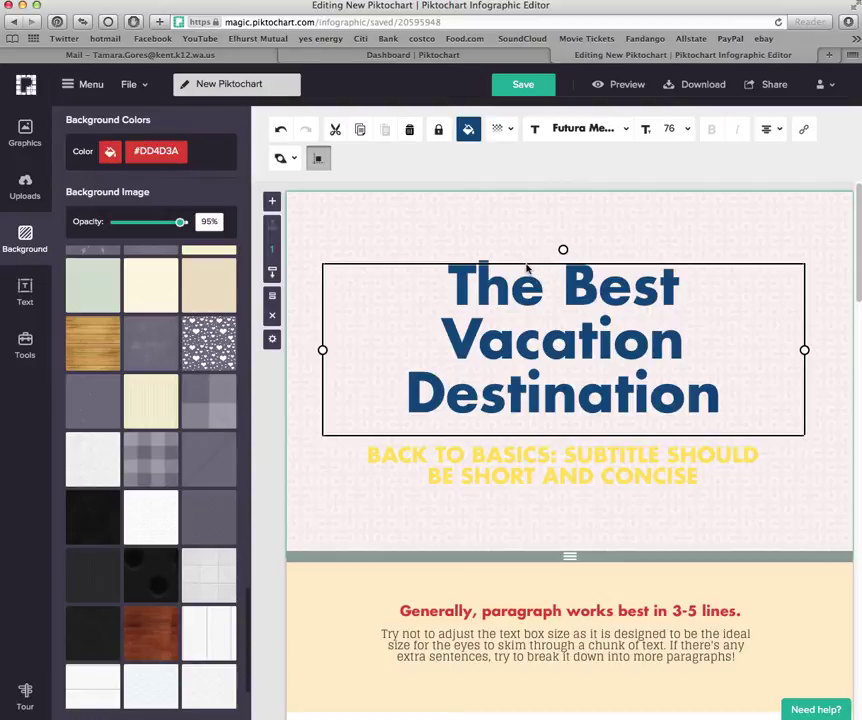
left_click_drag(526, 266, 525, 255)
Delete the yellow subtitle and raise the title box higher along the centre guide
left_click(502, 472)
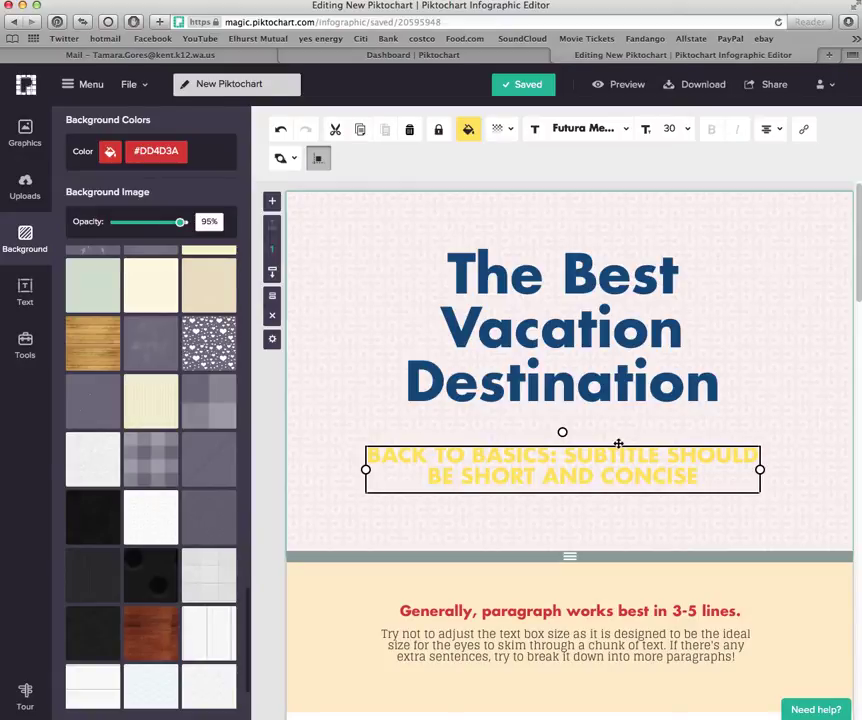
key("Delete")
left_click(504, 342)
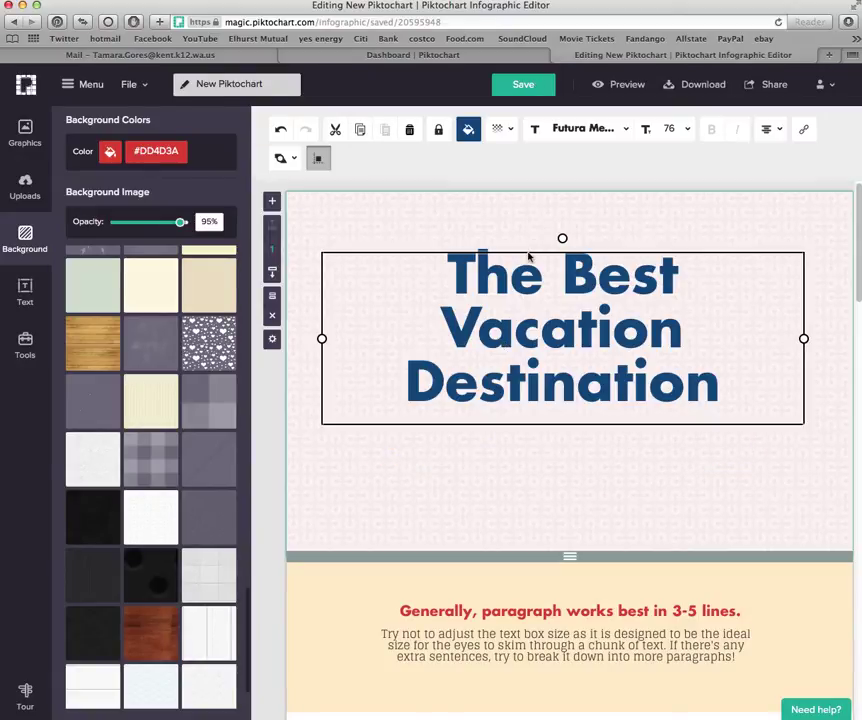
left_click_drag(527, 251, 530, 230)
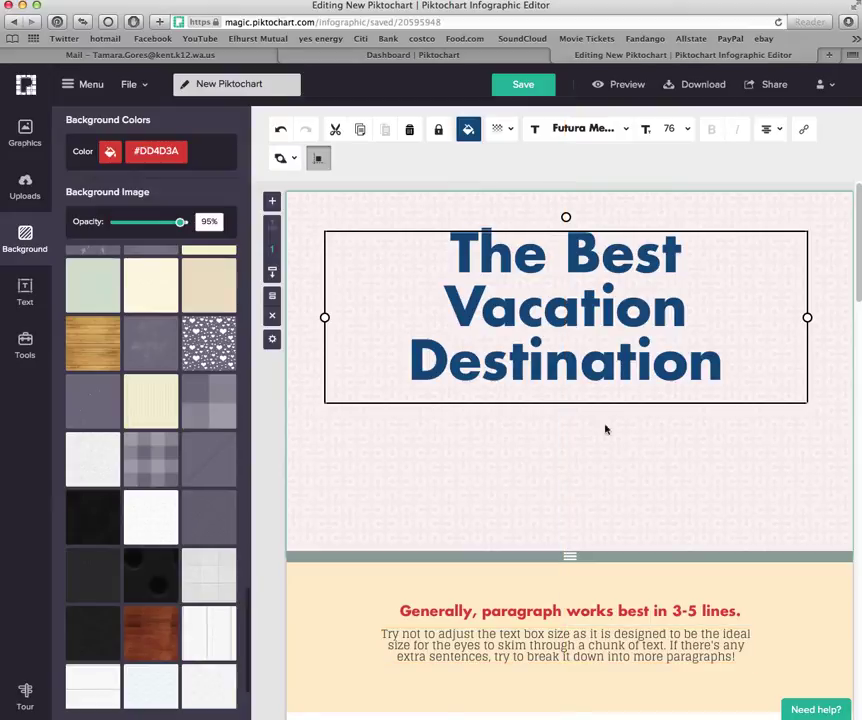
left_click_drag(575, 402, 573, 396)
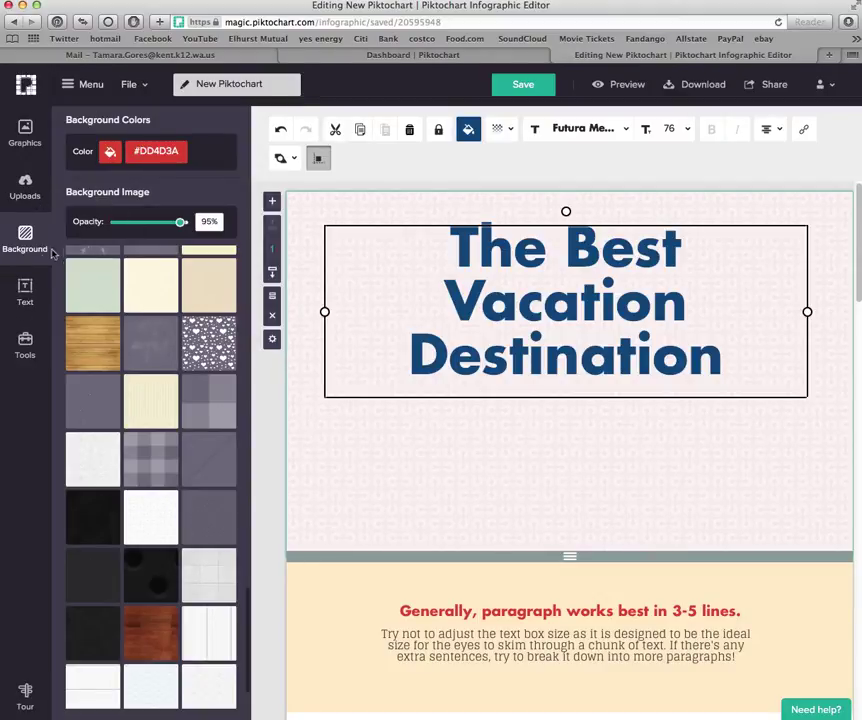
Search the Graphics icon library for 'tree'
left_click(29, 127)
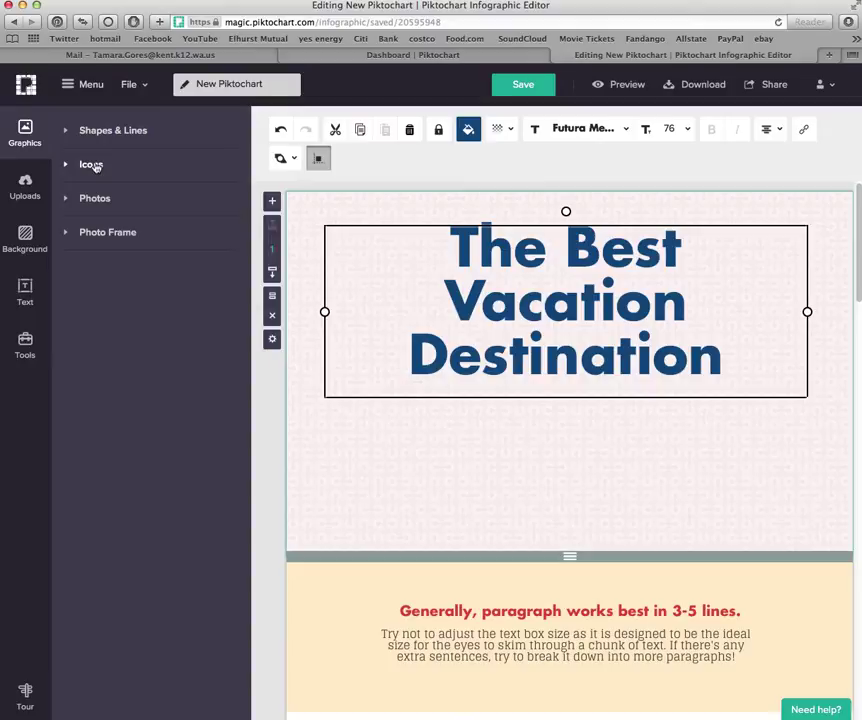
left_click(99, 167)
left_click(115, 194)
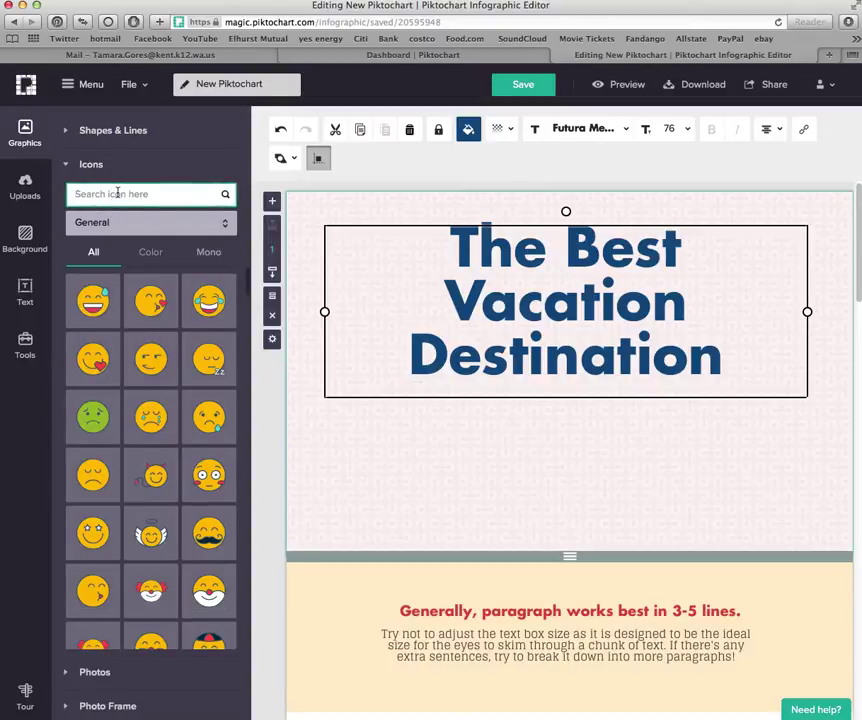
type("tree")
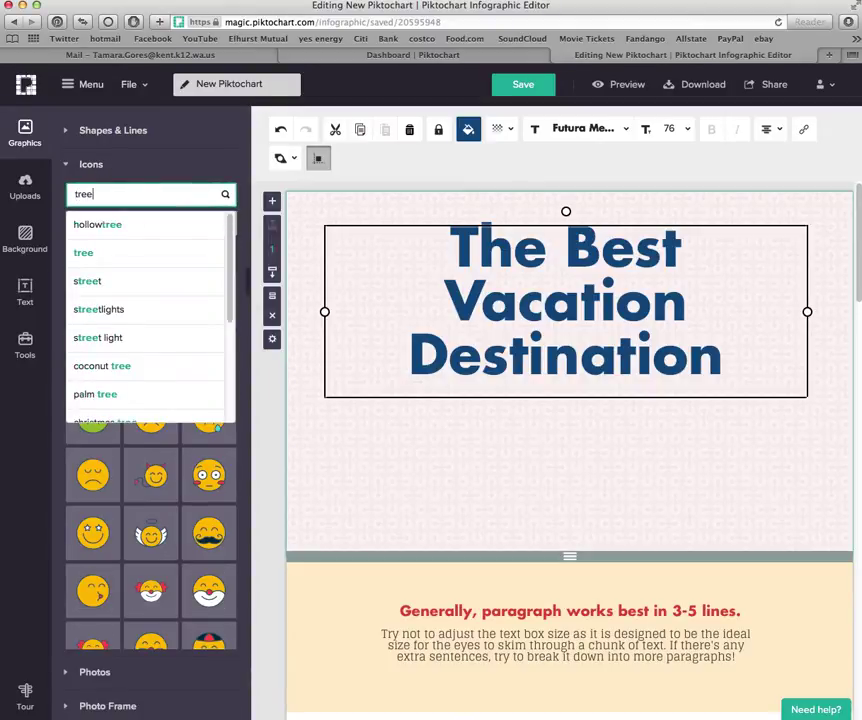
key("Return")
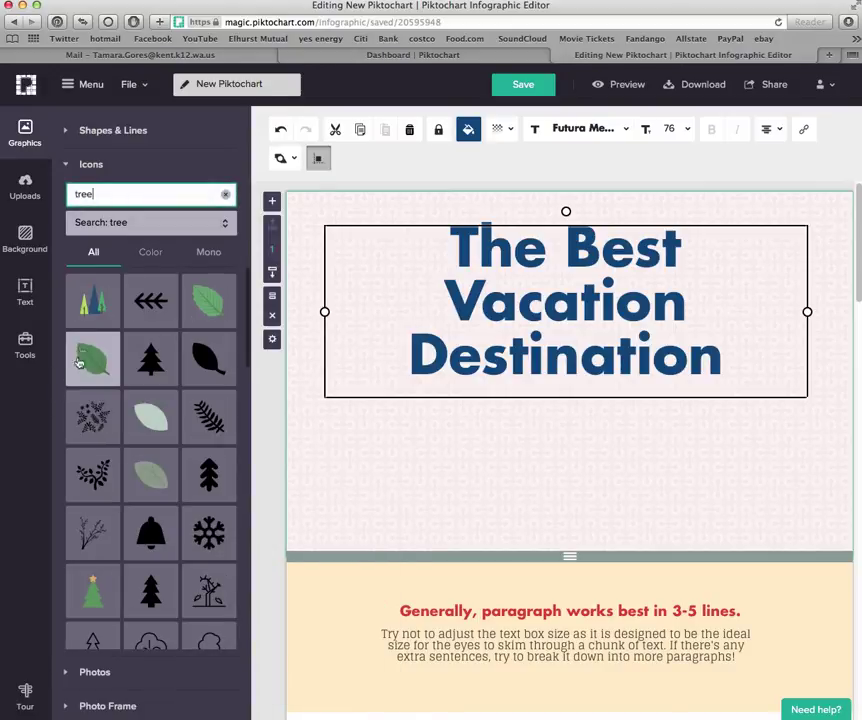
Add the three-tree icon, enlarge it, and centre it beneath the title
left_click(92, 314)
left_click_drag(610, 421, 654, 481)
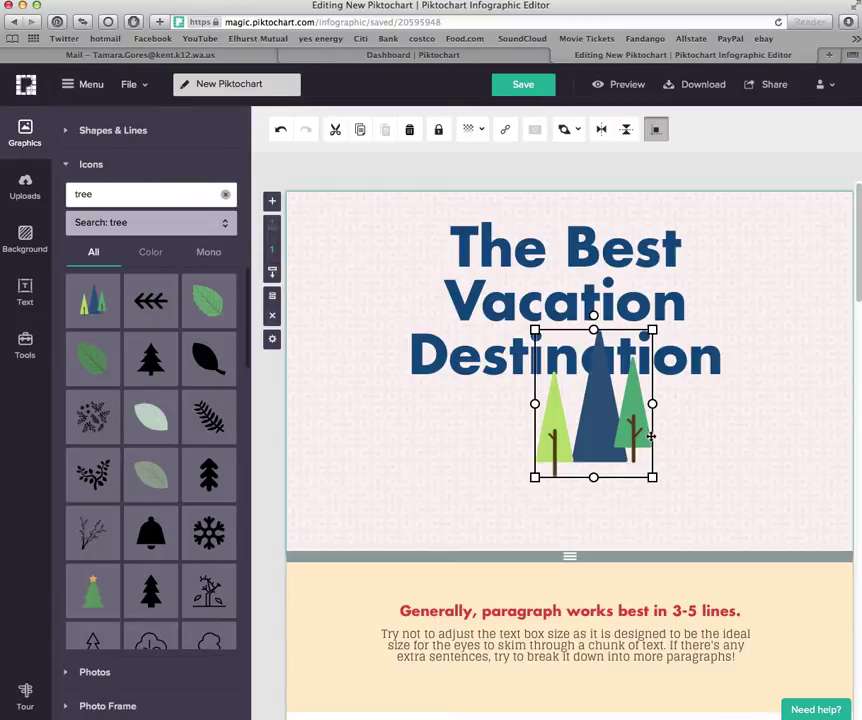
left_click_drag(651, 436, 622, 498)
left_click(641, 483)
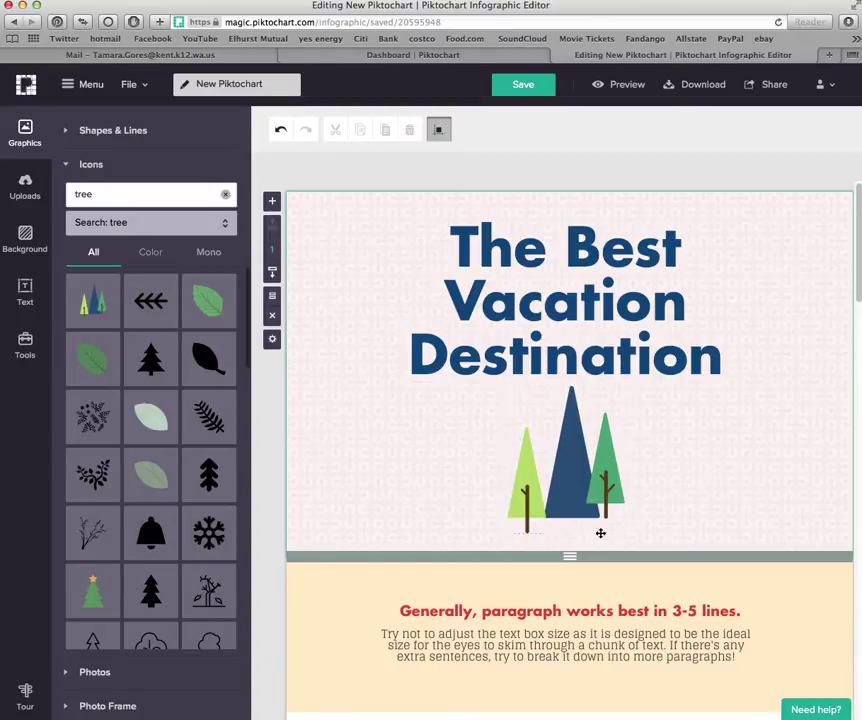
Change the next block's heading text to 'Washington State'
scroll(679, 446, "down", 2)
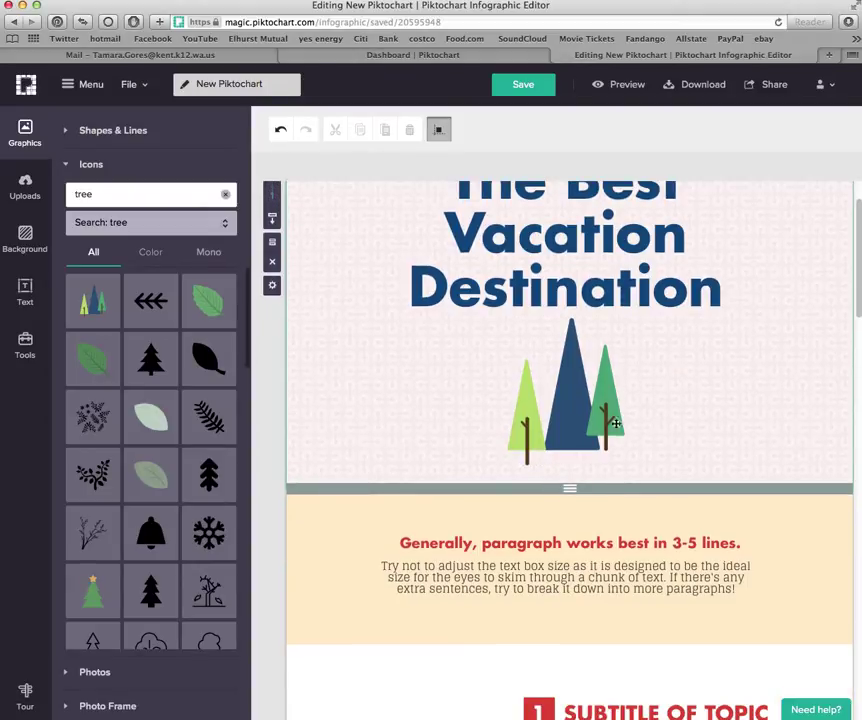
scroll(666, 450, "up", 2)
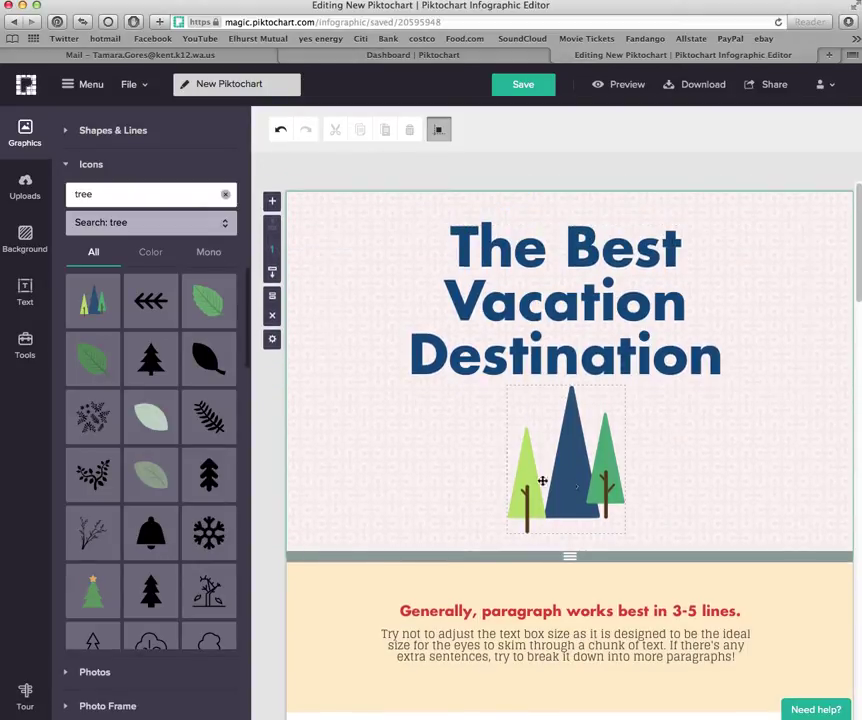
scroll(670, 458, "down", 3)
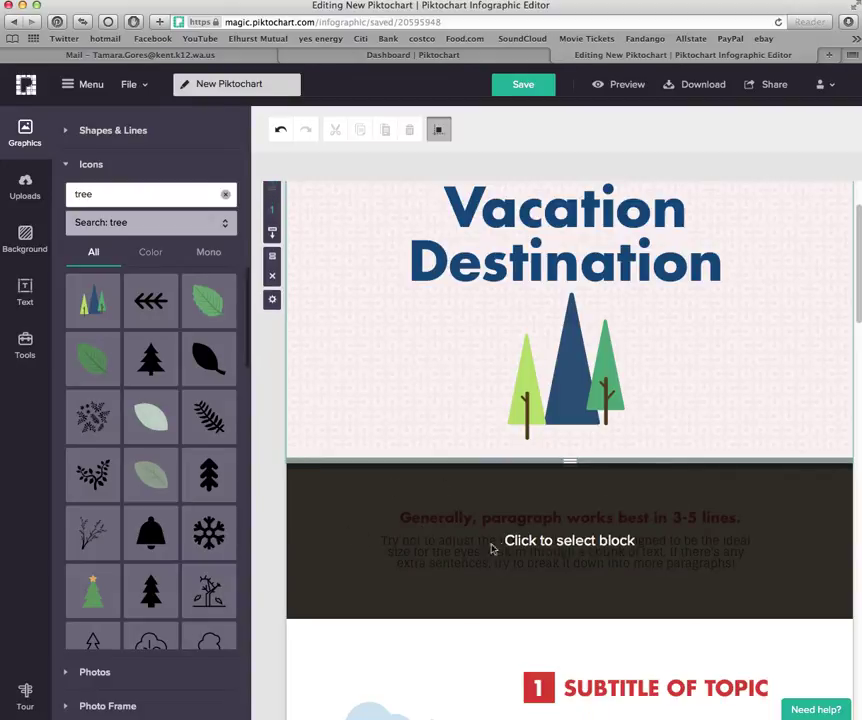
left_click(503, 545)
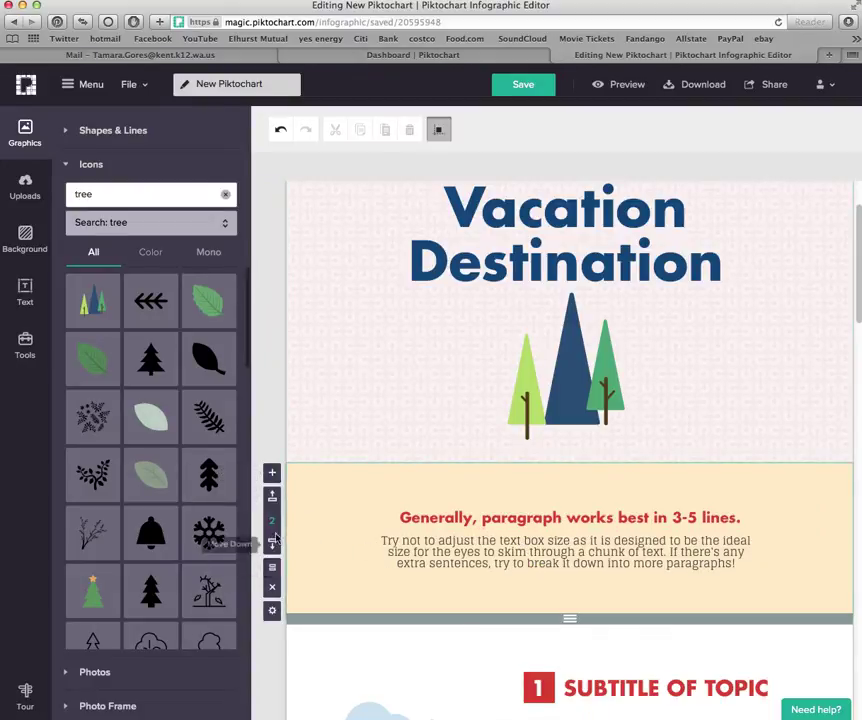
scroll(446, 562, "down", 2)
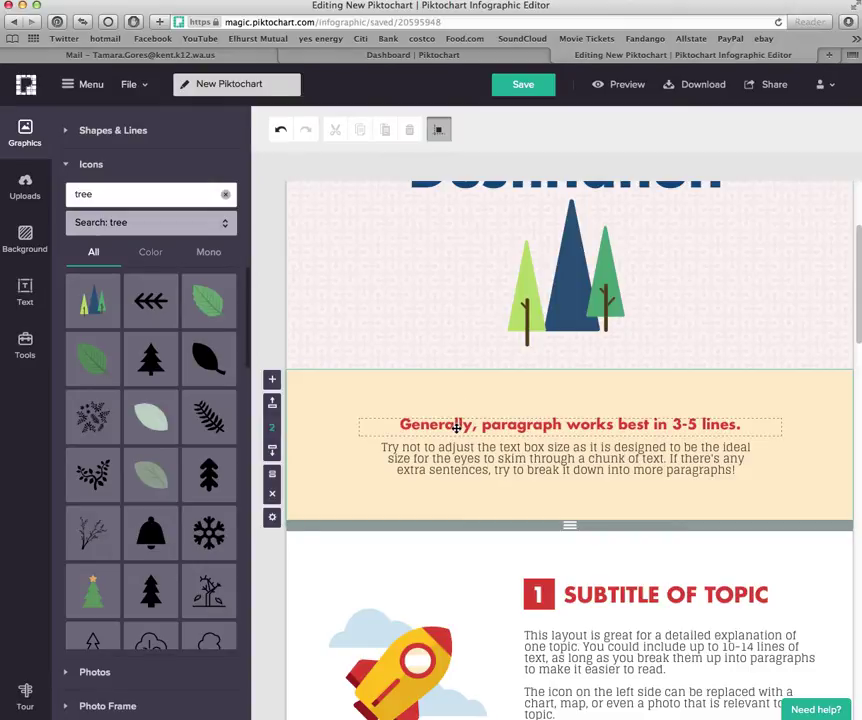
left_click(519, 425)
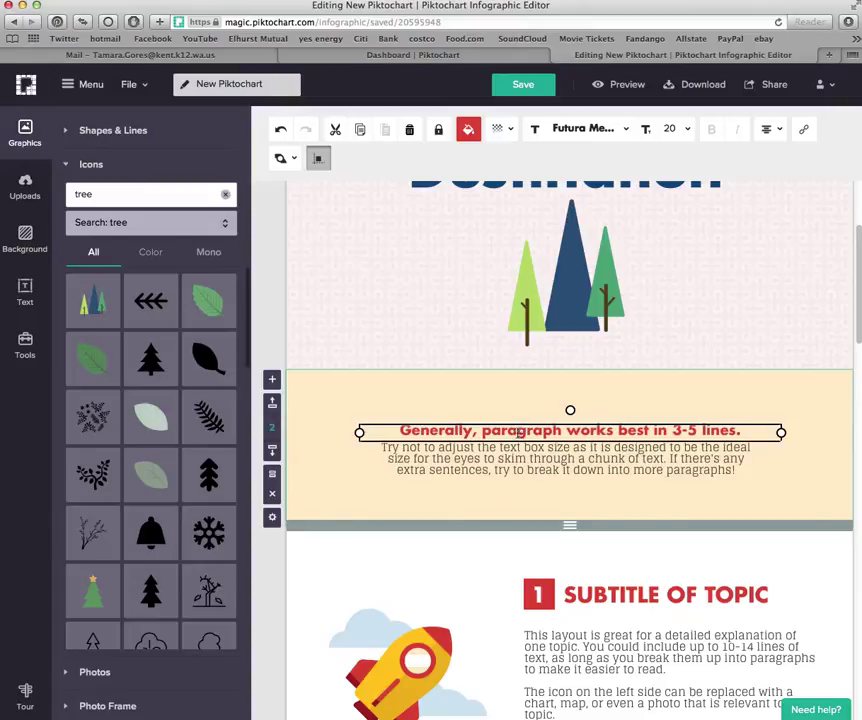
double_click(519, 431)
type("W")
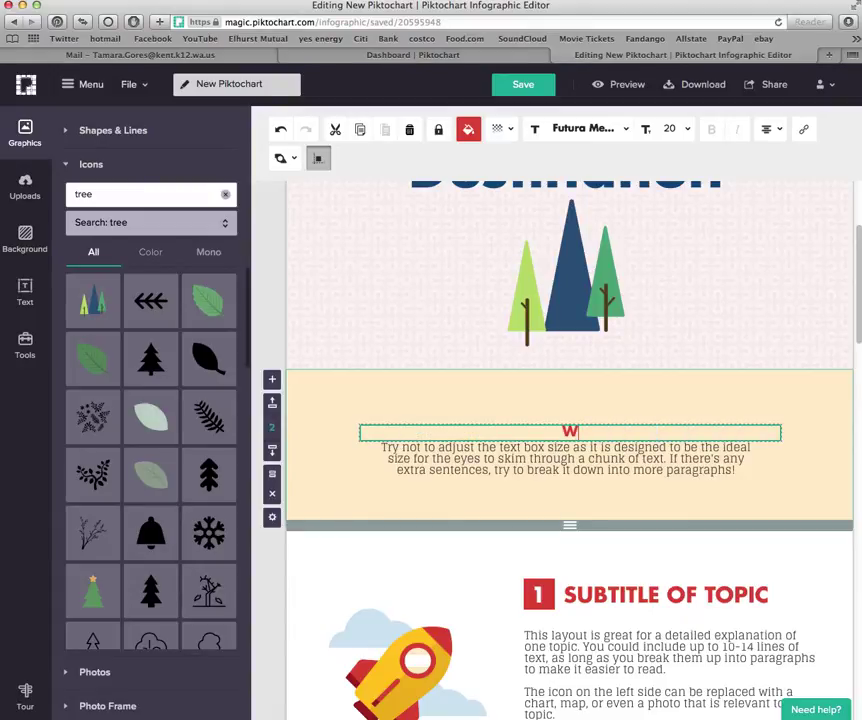
type("ashington State")
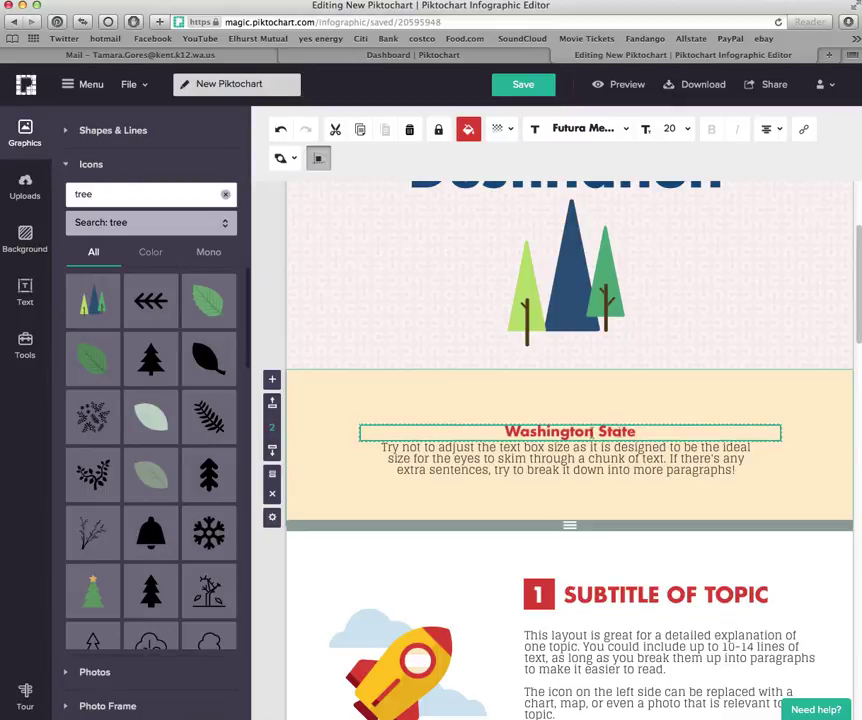
Set the Washington State heading to size 38, move it up, and colour it green #93C47D
left_click(687, 129)
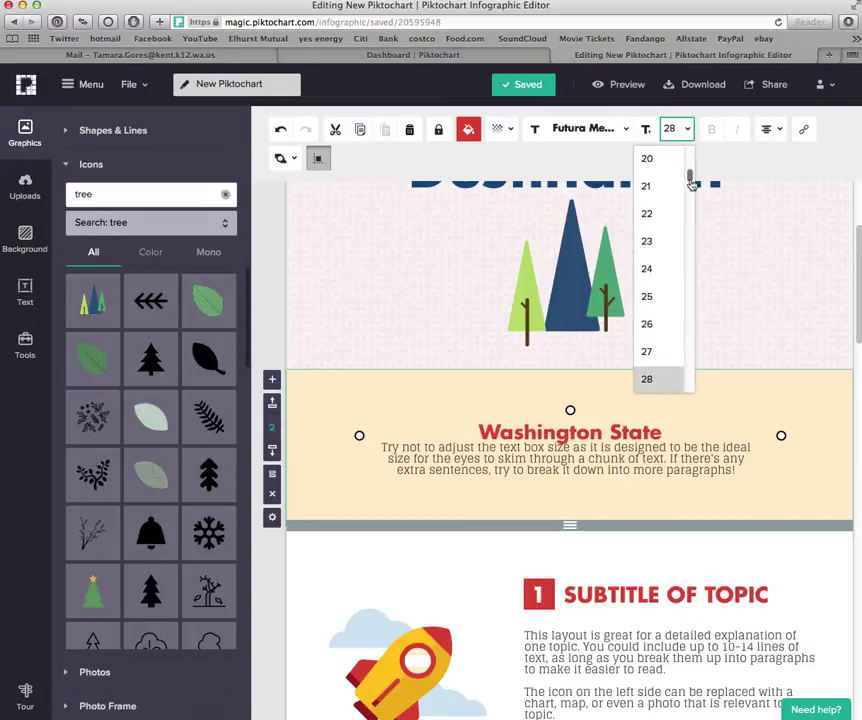
left_click_drag(689, 177, 691, 203)
left_click(660, 192)
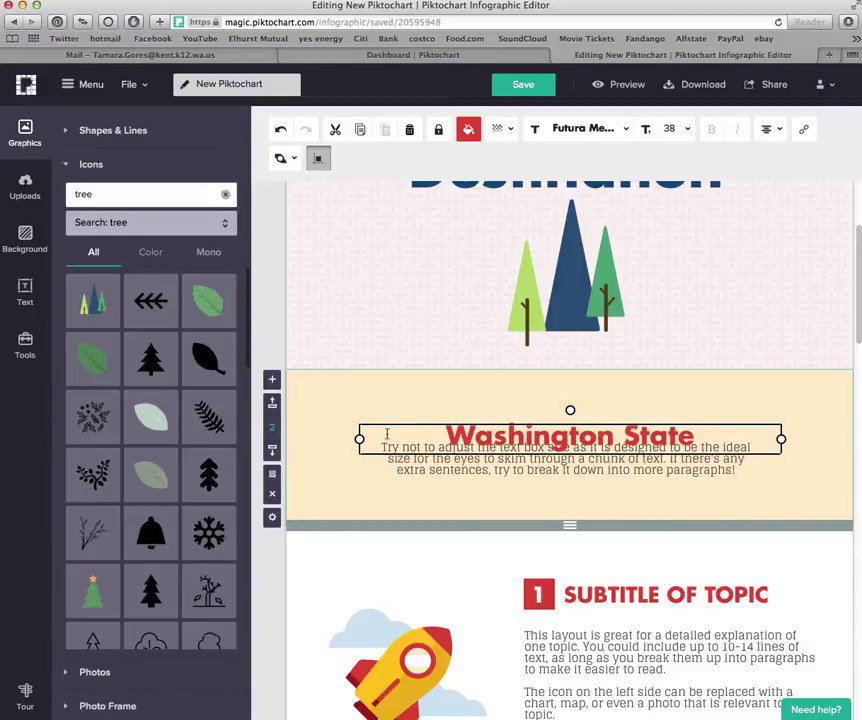
left_click_drag(397, 428, 392, 406)
left_click(467, 130)
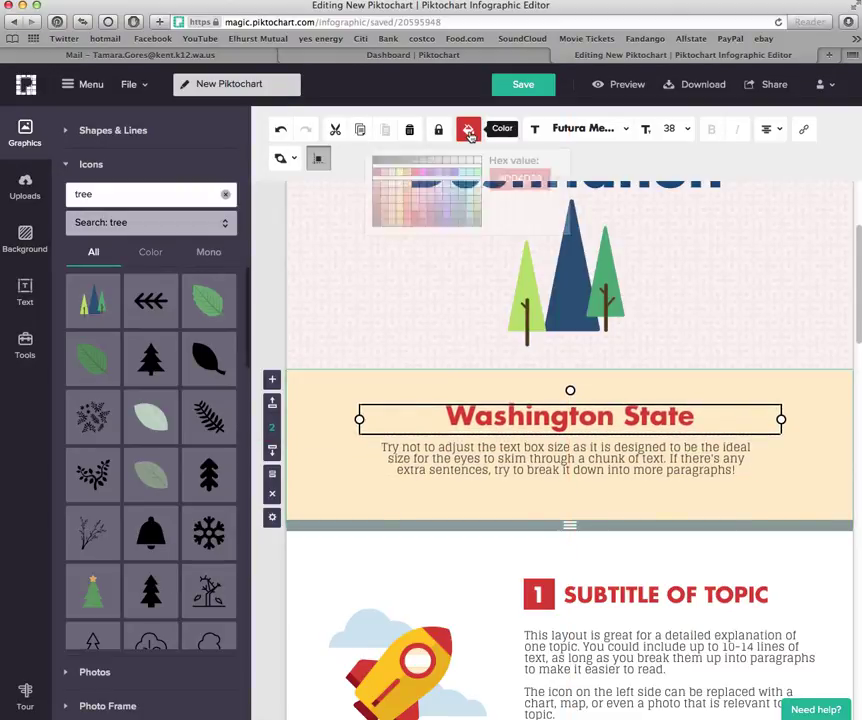
left_click(478, 198)
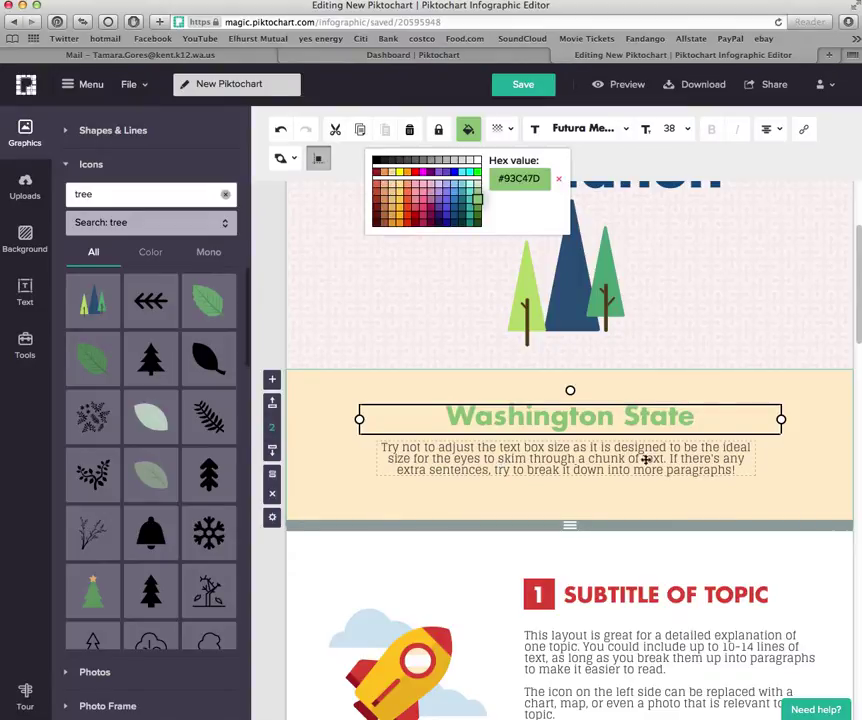
left_click(412, 464)
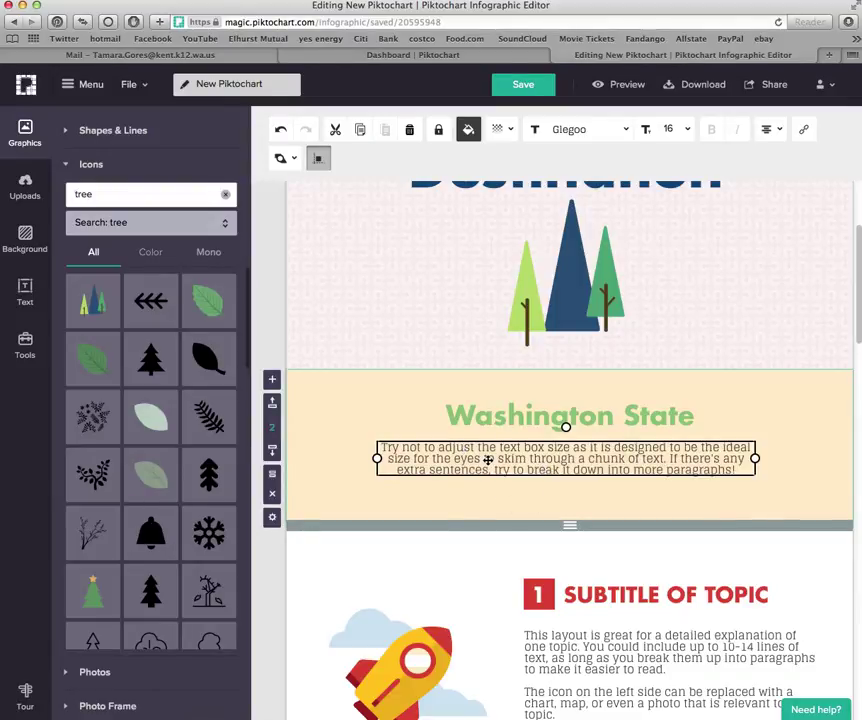
Clear the placeholder body text and type 'The Evergreen State' in its place
double_click(488, 460)
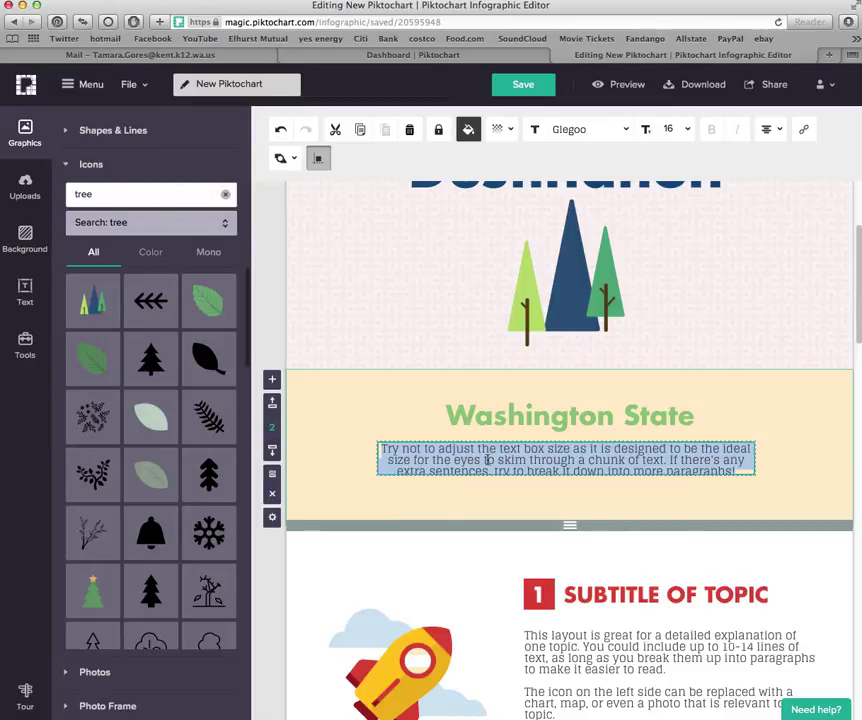
key("BackSpace")
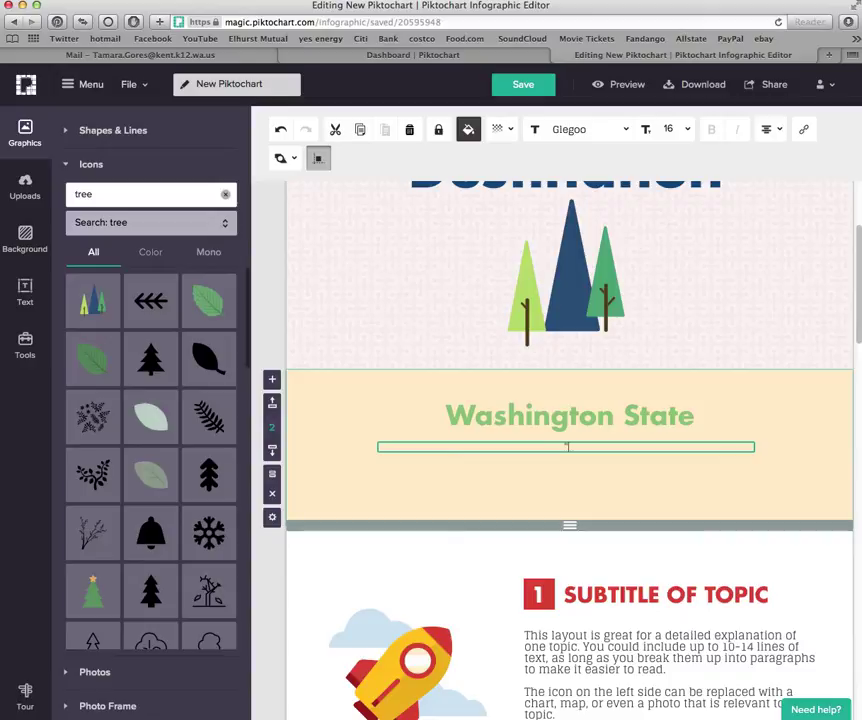
type("\"The Ev")
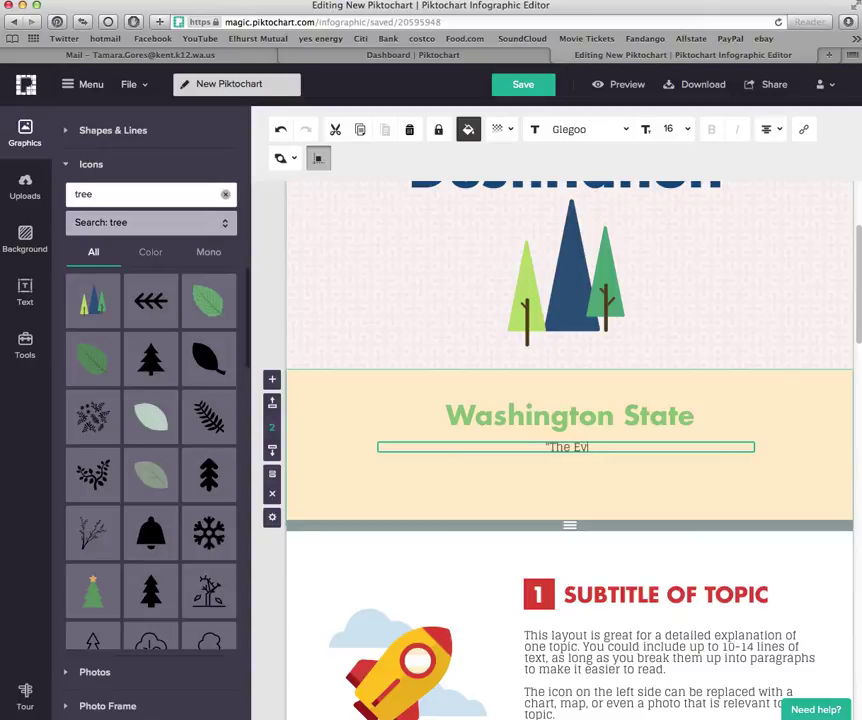
type("ergreen State\"")
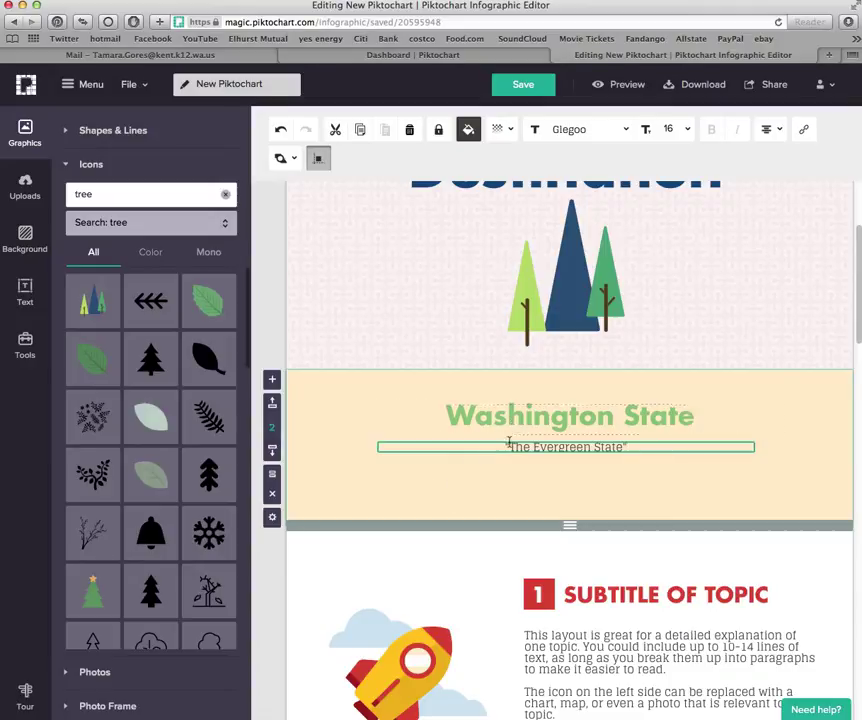
Colour 'The Evergreen State' subtitle green #93C47D and set its font size to 28
left_click_drag(506, 444, 638, 447)
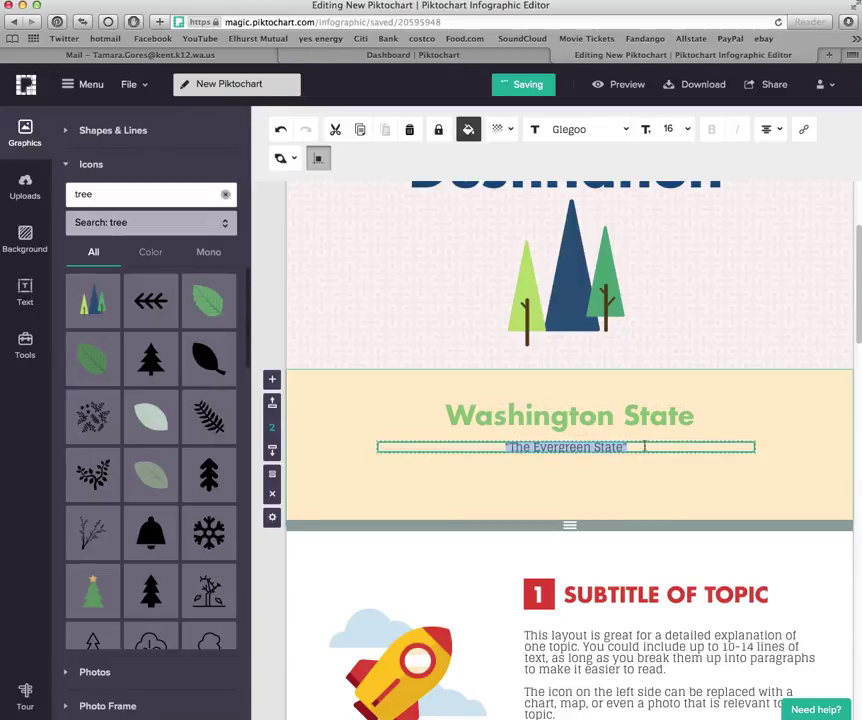
left_click(468, 129)
left_click(479, 203)
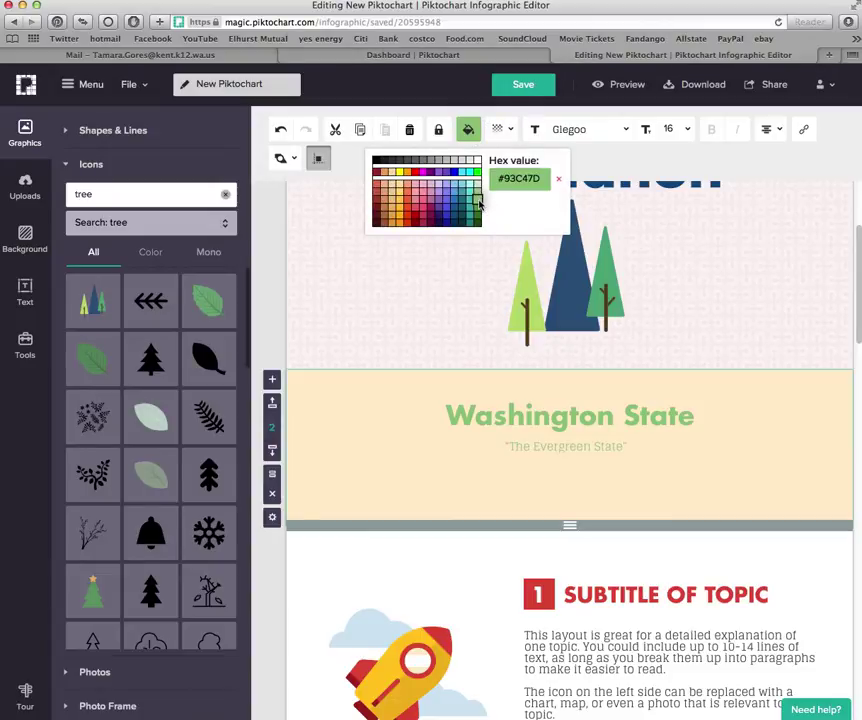
left_click(564, 425)
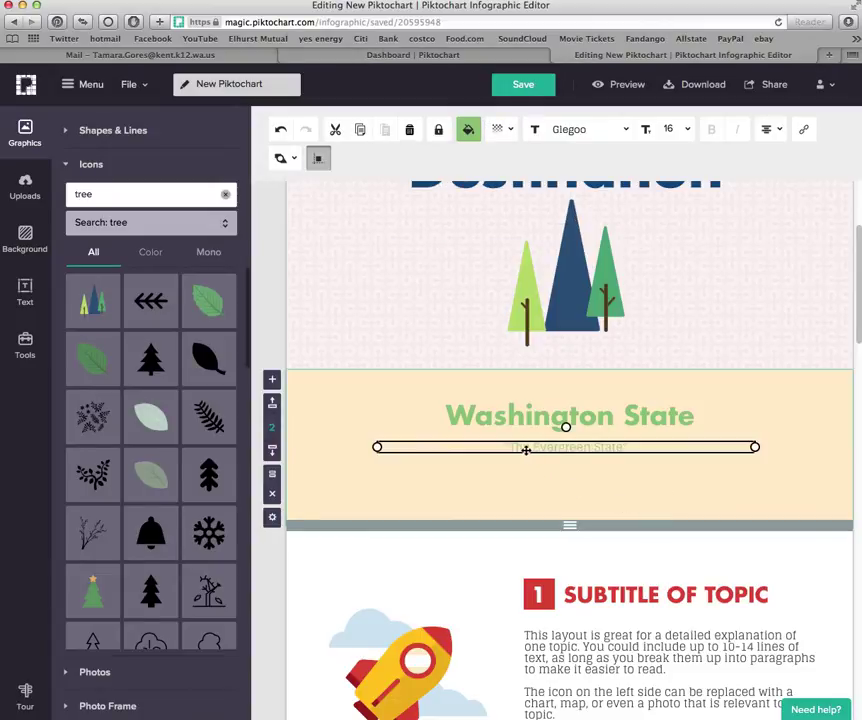
left_click(686, 130)
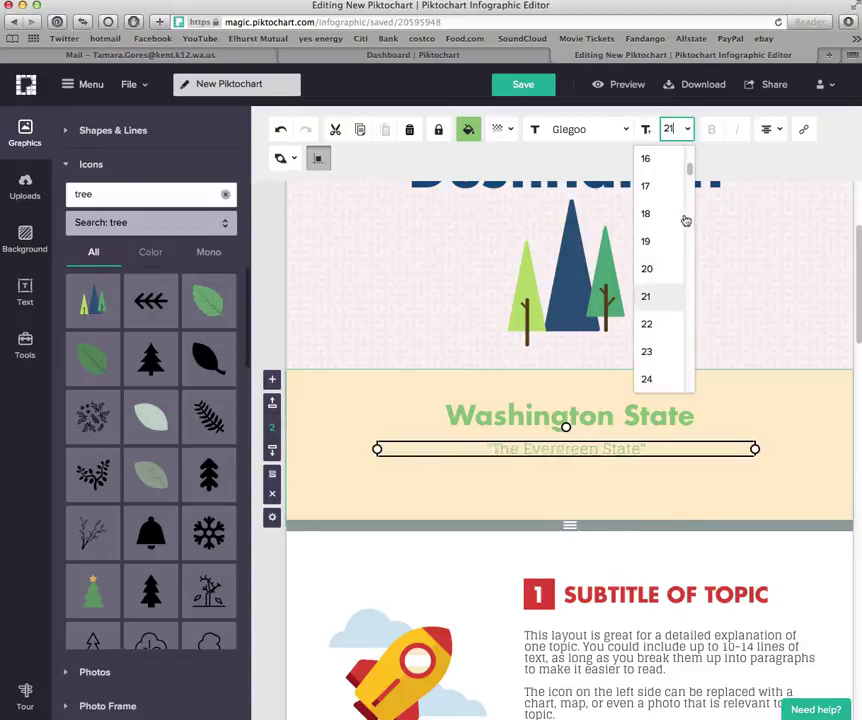
scroll(690, 200, "down", 3)
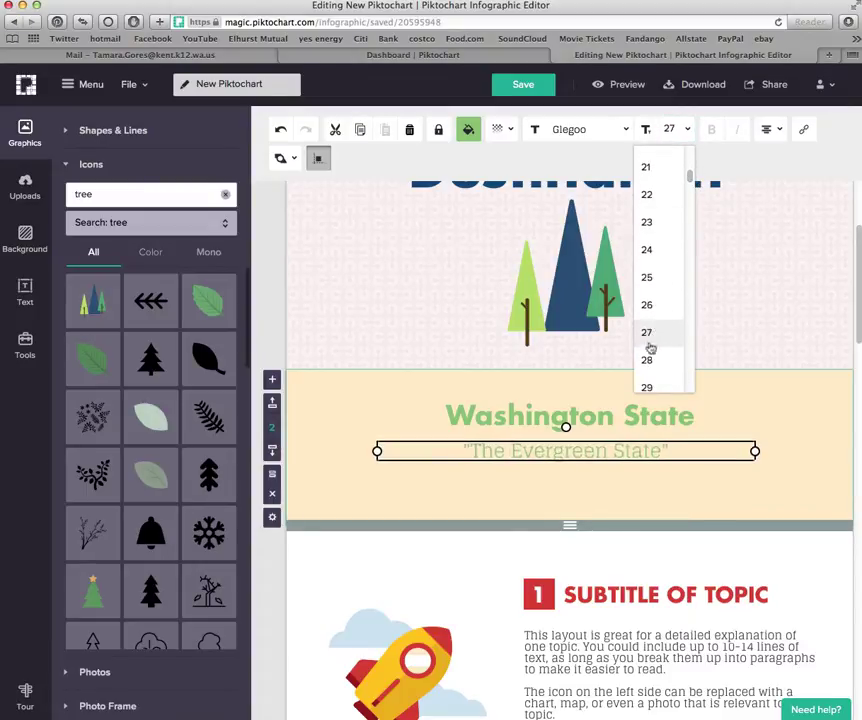
left_click(647, 361)
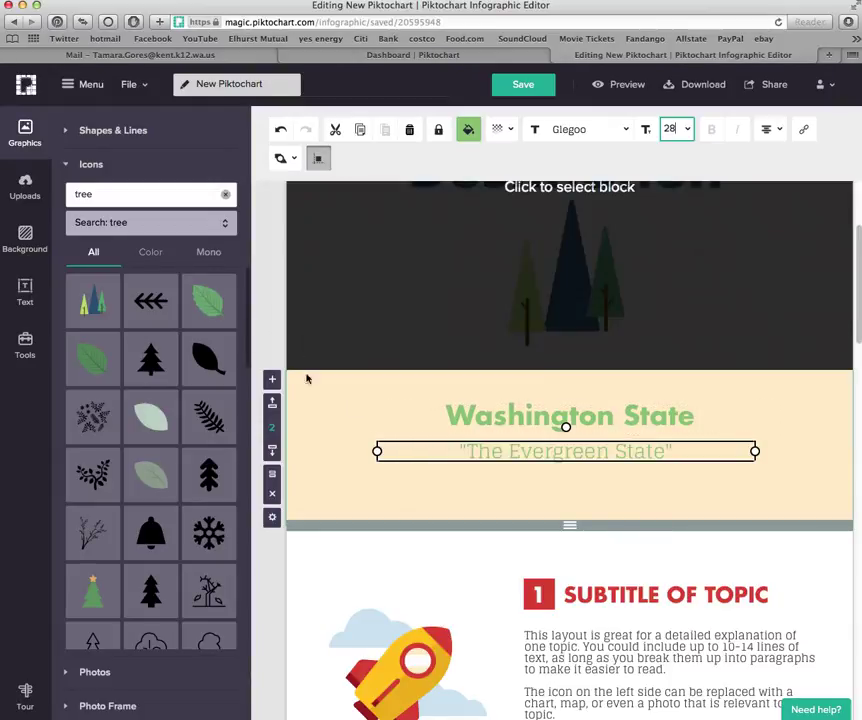
left_click(326, 414)
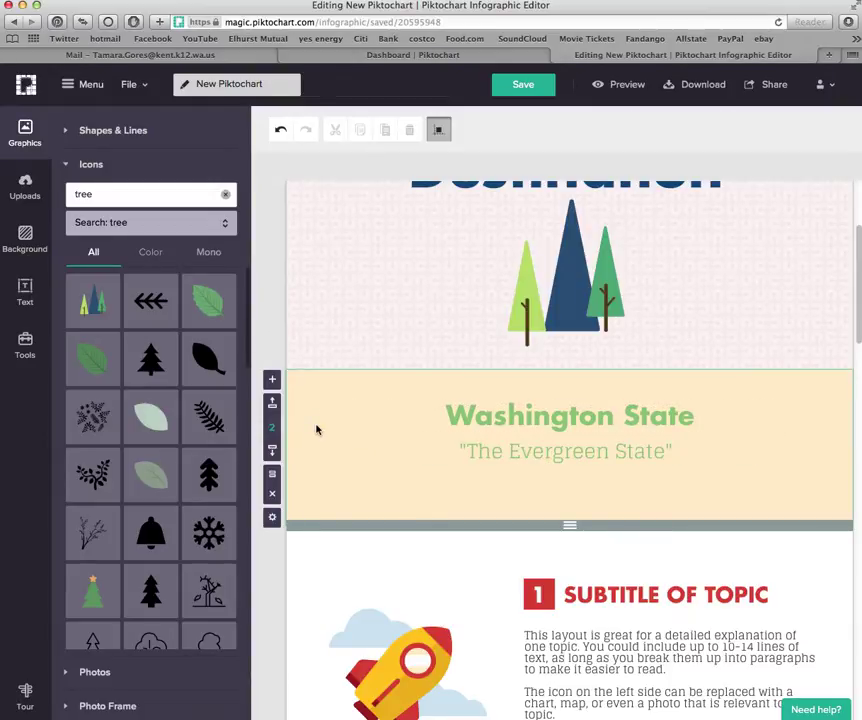
Give the Washington State block a navy #134E84 background, make it taller, and show Tools
left_click(25, 238)
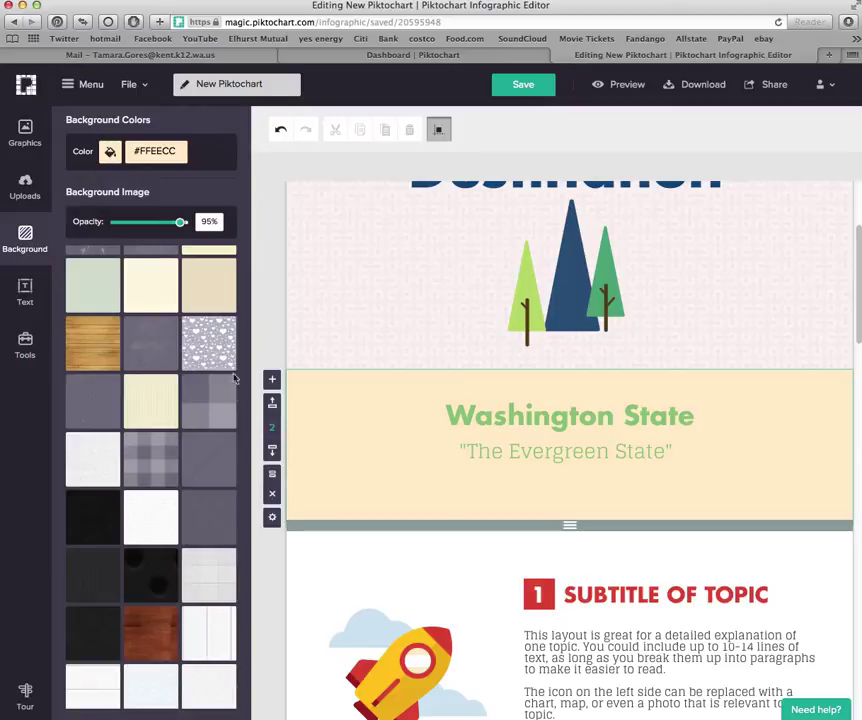
scroll(183, 480, "down", 2)
left_click(207, 437)
scroll(419, 500, "up", 1)
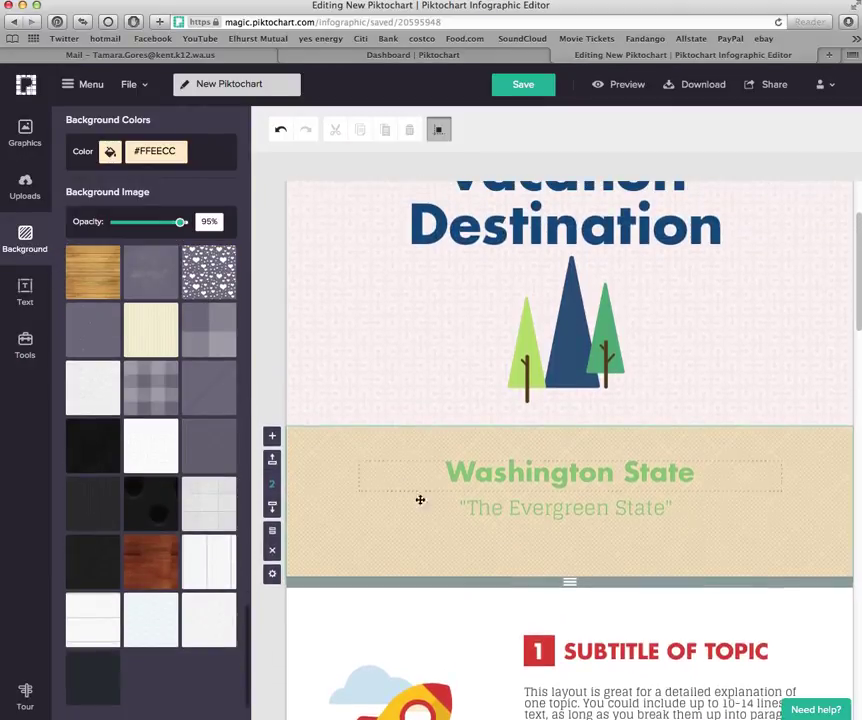
left_click(111, 151)
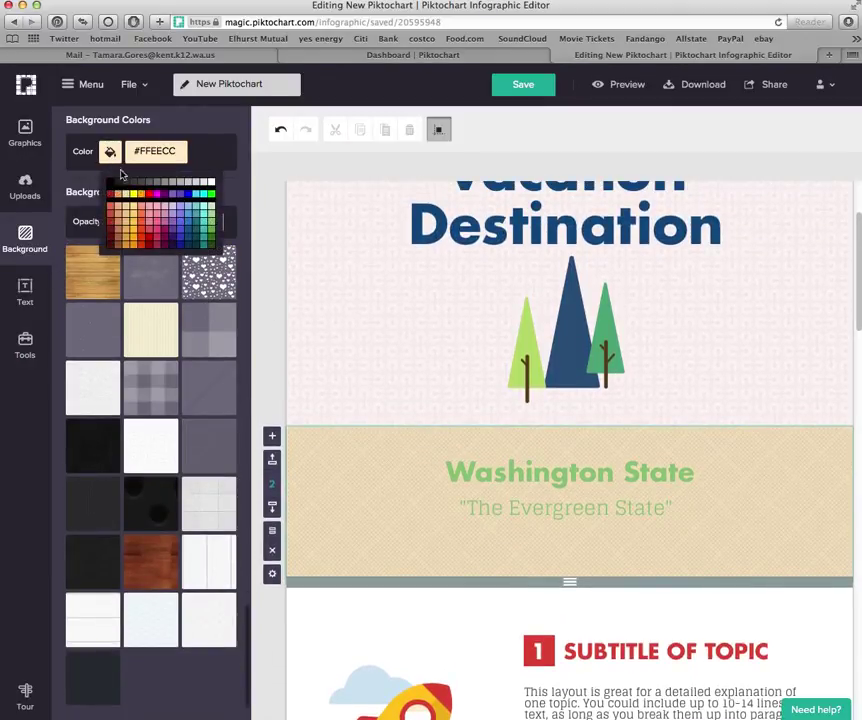
left_click(182, 238)
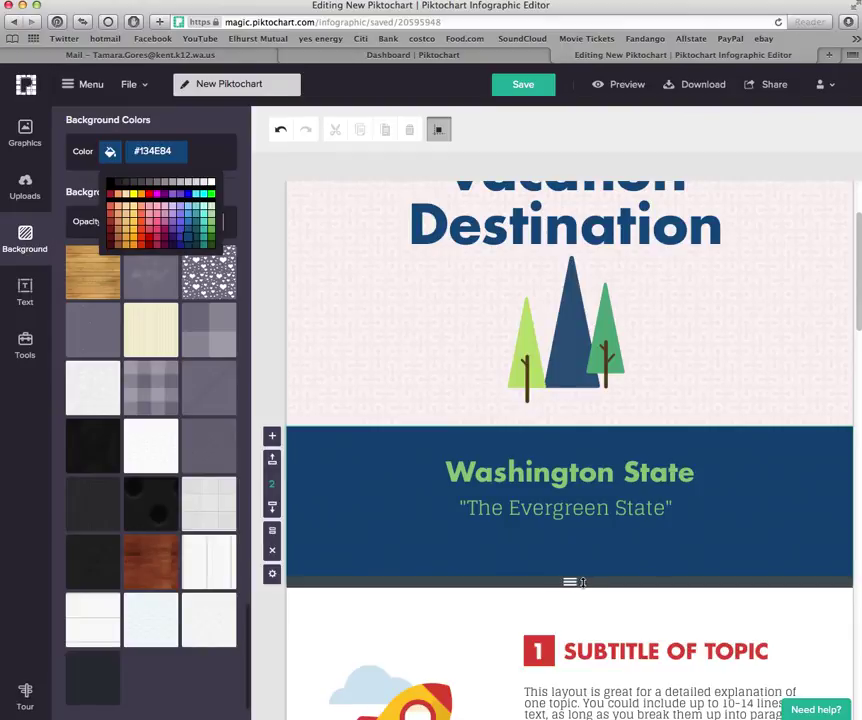
left_click_drag(570, 581, 574, 690)
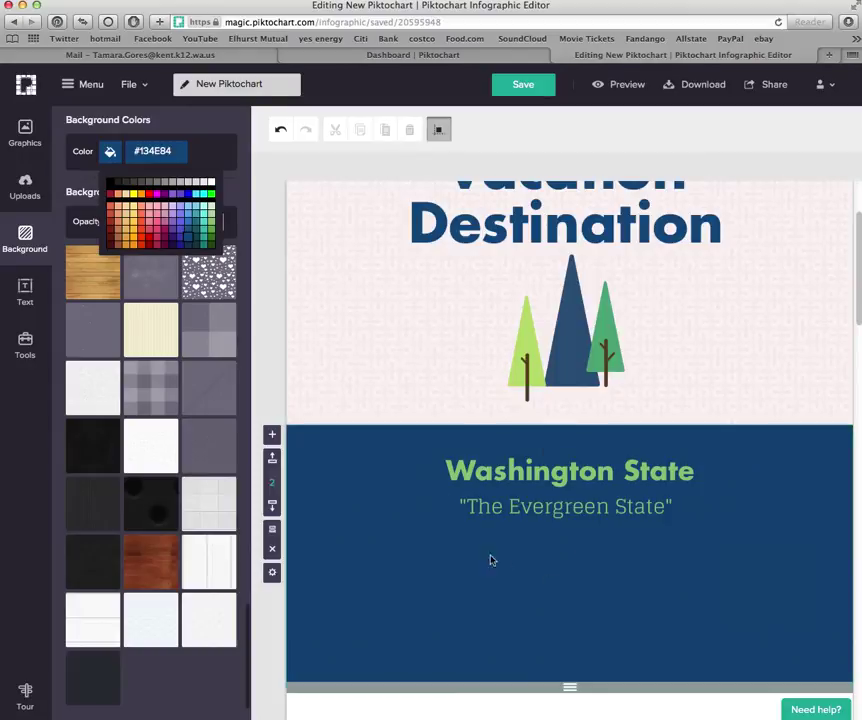
left_click(25, 345)
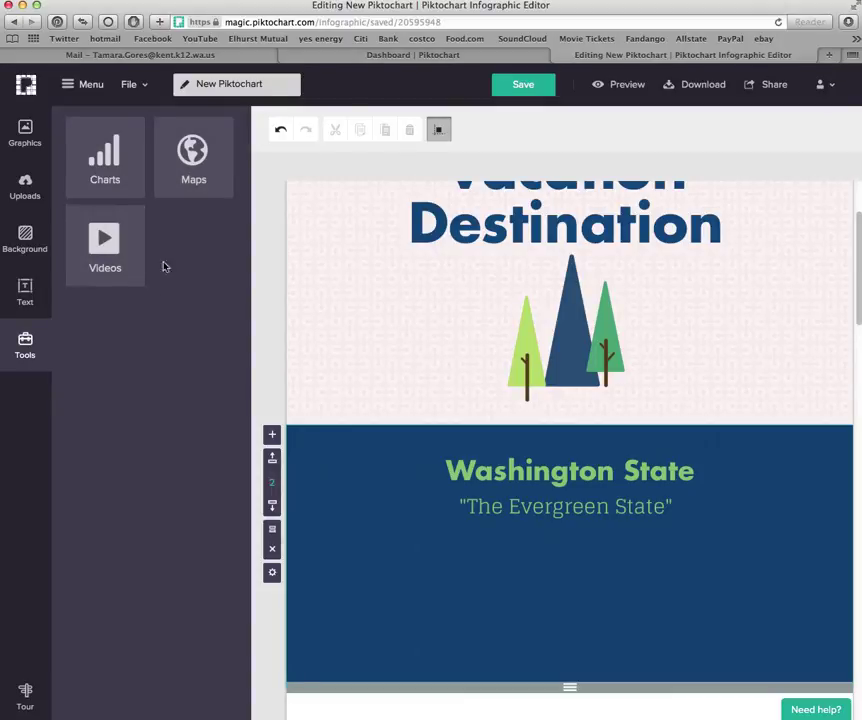
In the map picker, preview India, then search for and preview the United States map
left_click(193, 170)
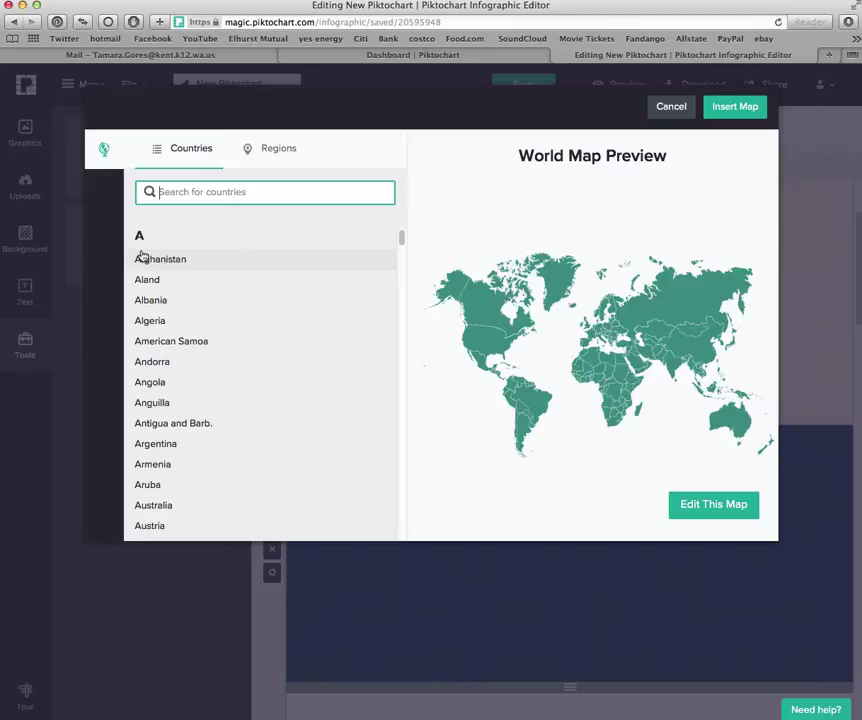
type("India")
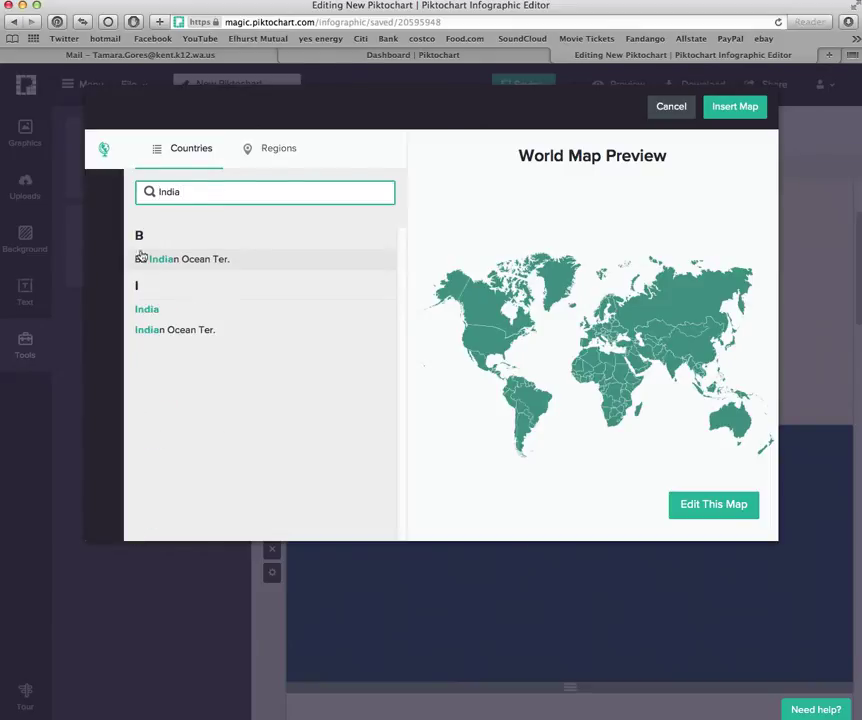
left_click(152, 312)
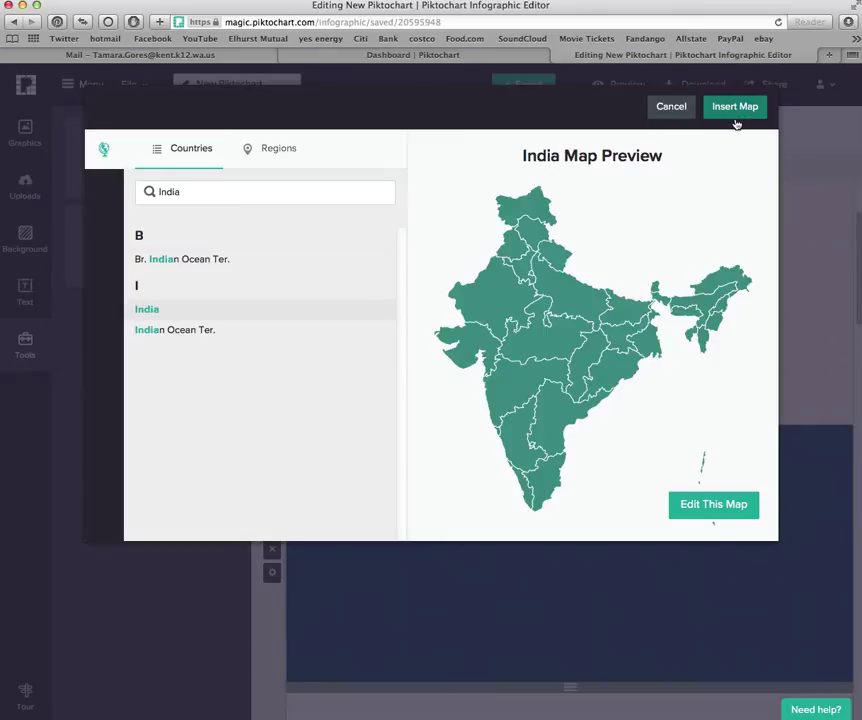
left_click(196, 183)
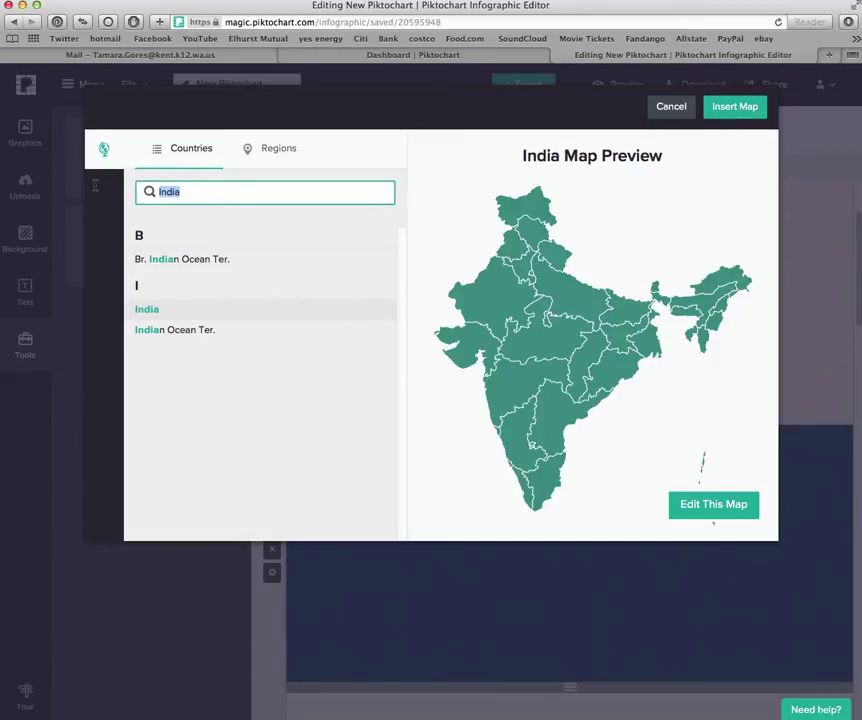
key("BackSpace")
type("Uni")
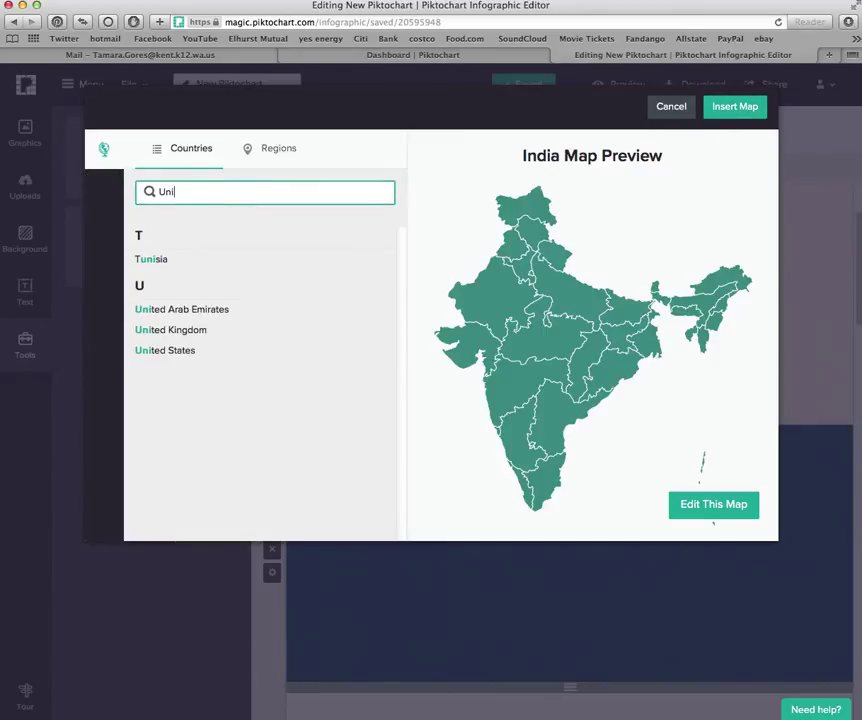
type("ted States")
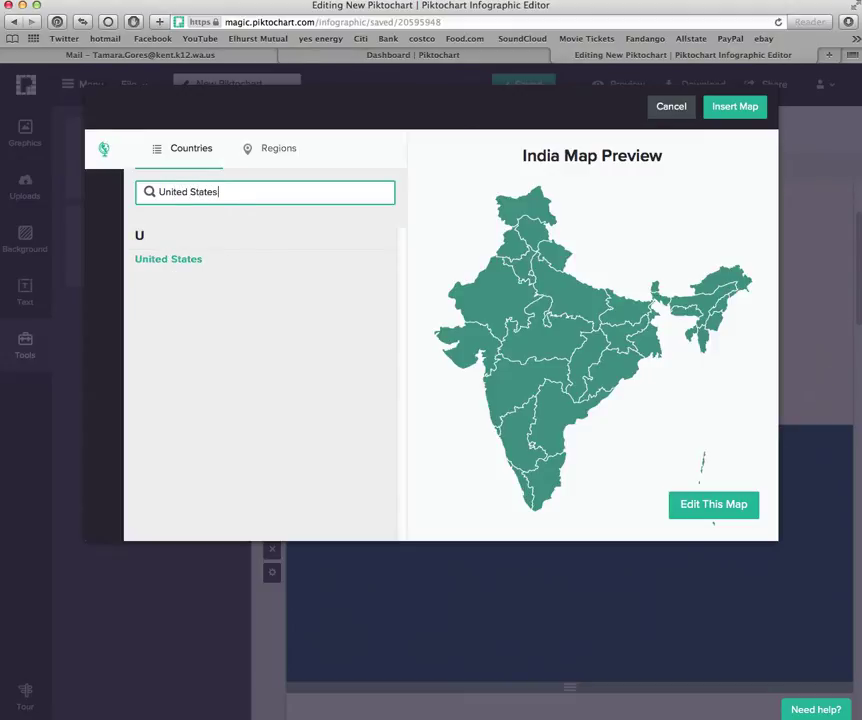
key("Return")
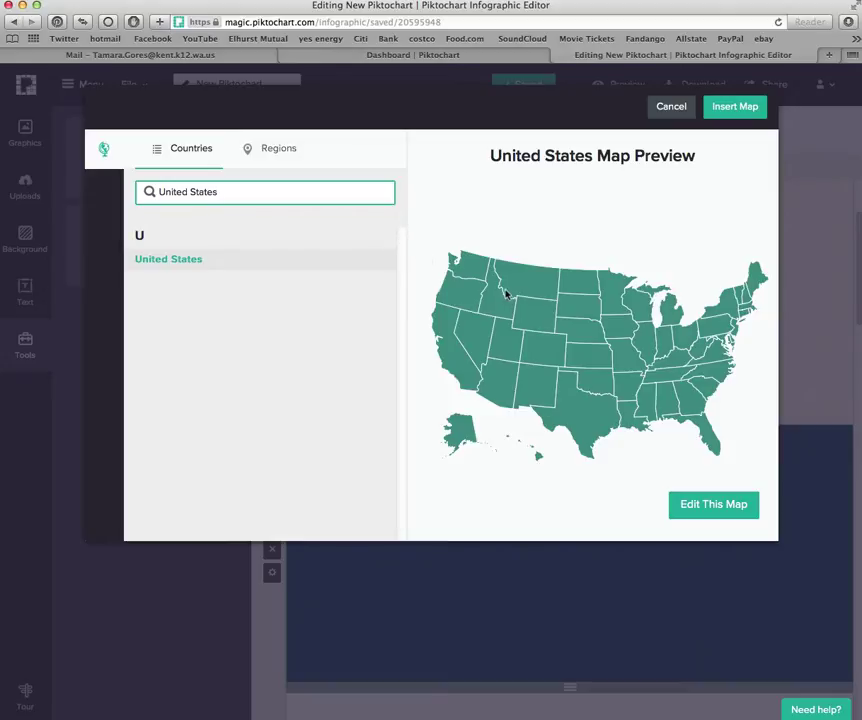
Colour the United States map white with Washington in #93C47D, then insert it
left_click(705, 508)
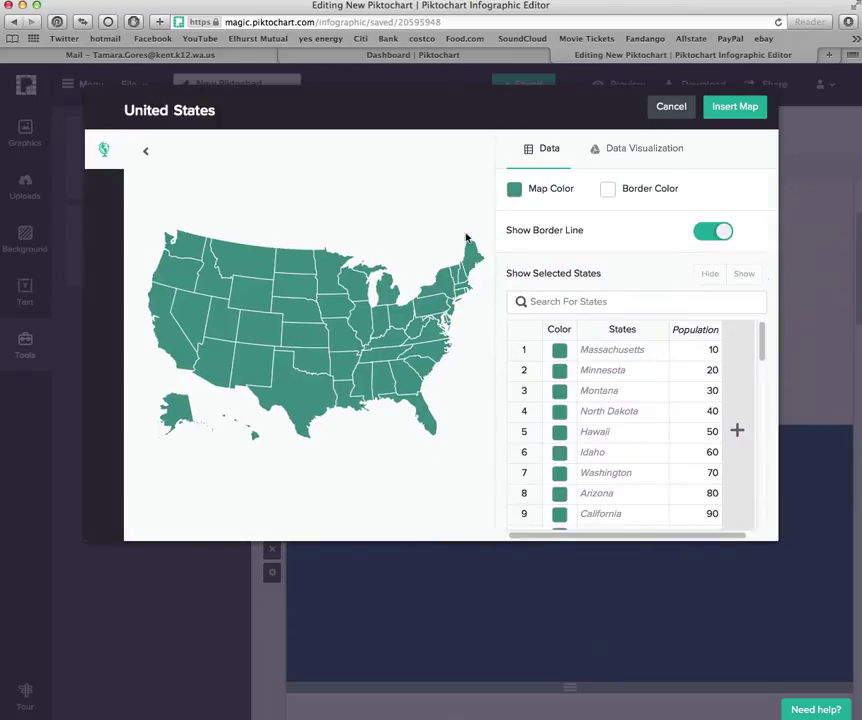
left_click(515, 191)
left_click(522, 214)
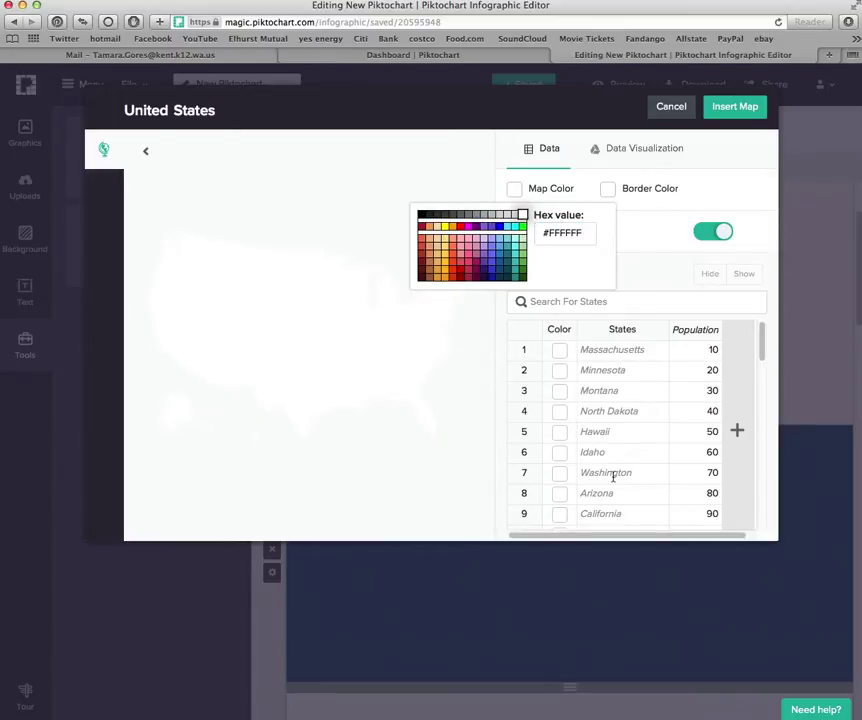
left_click(560, 473)
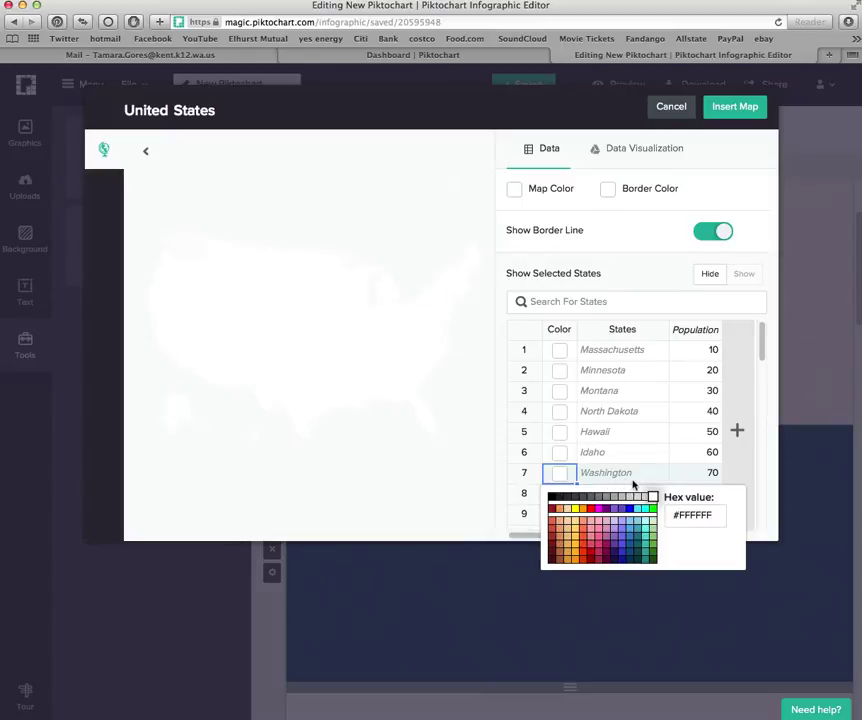
left_click(651, 536)
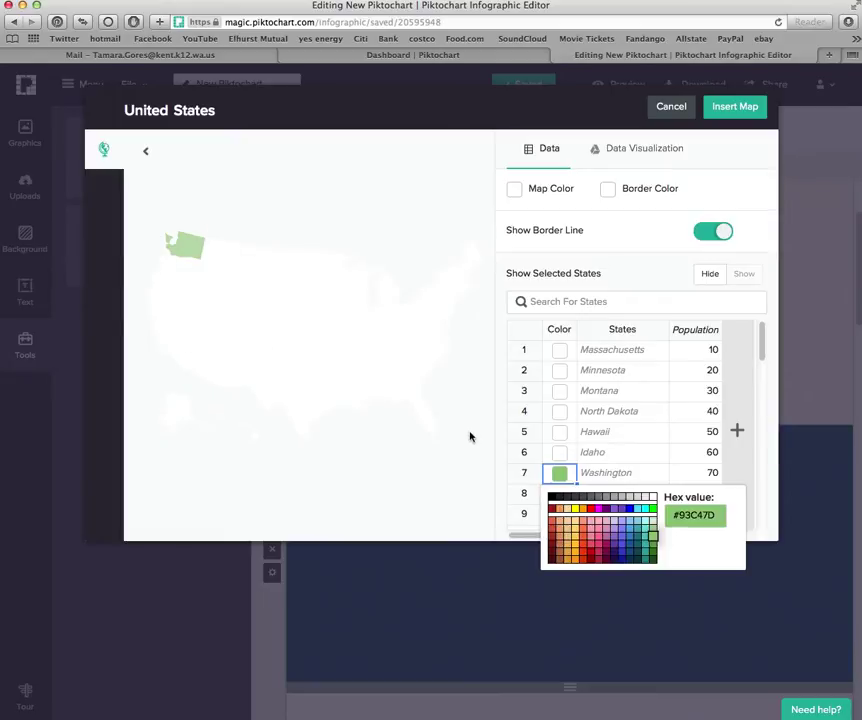
left_click(734, 107)
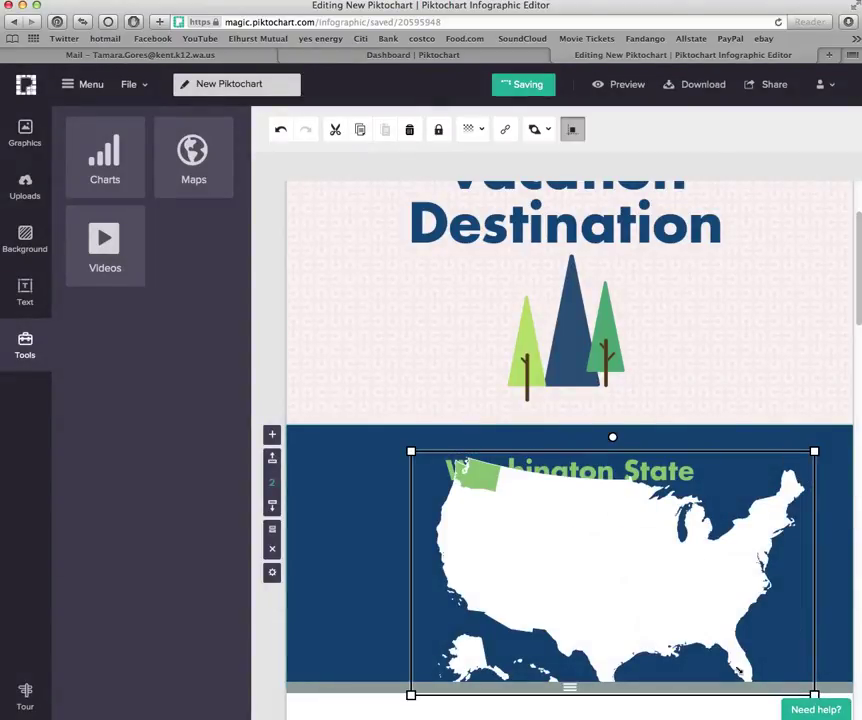
Resize the US map smaller and centre it below 'The Evergreen State' in the navy block
left_click_drag(814, 694, 586, 557)
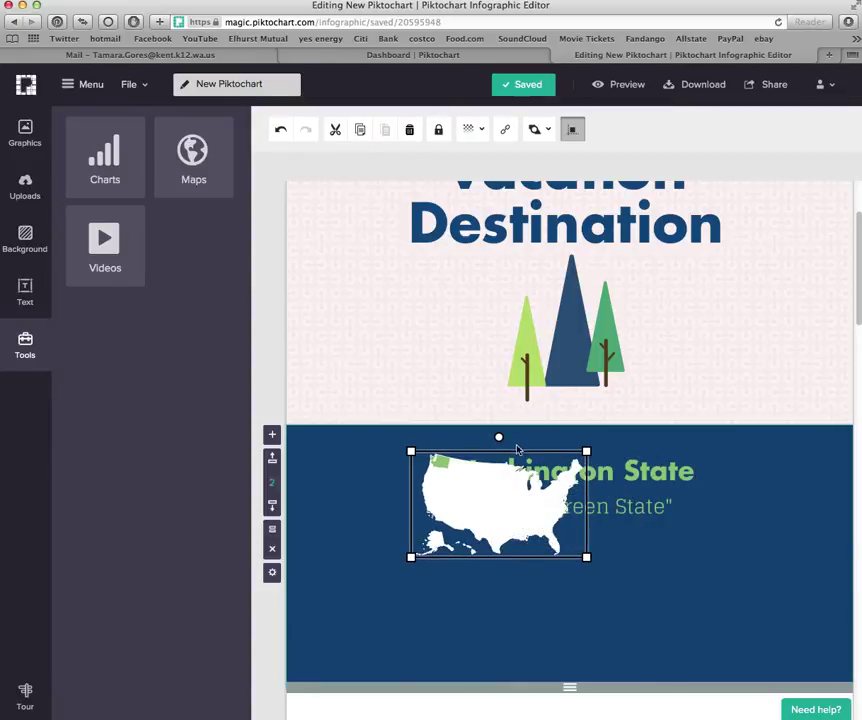
left_click_drag(535, 454, 537, 464)
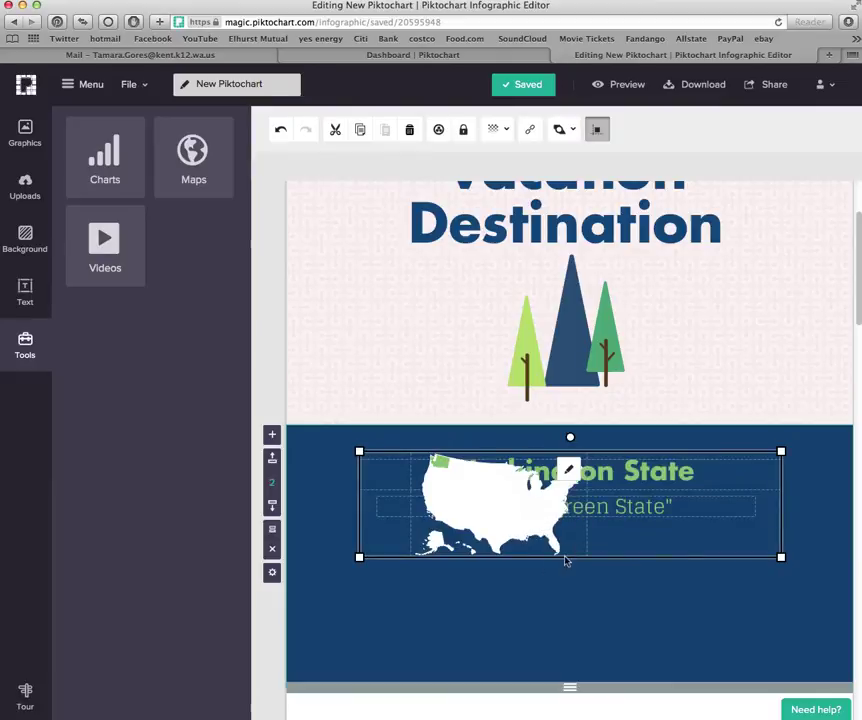
left_click(541, 573)
left_click(516, 525)
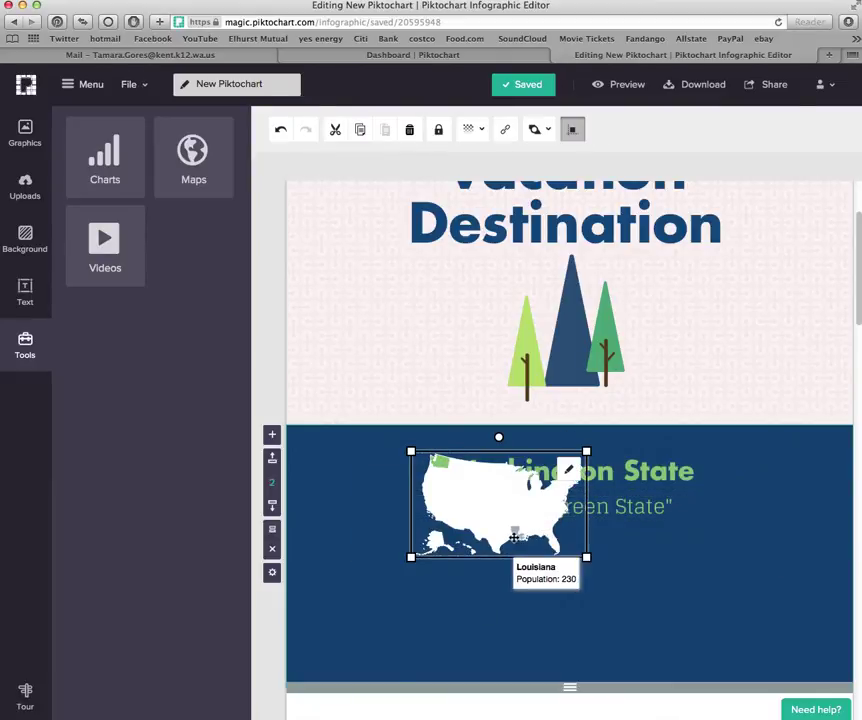
left_click_drag(551, 578, 632, 650)
left_click(730, 614)
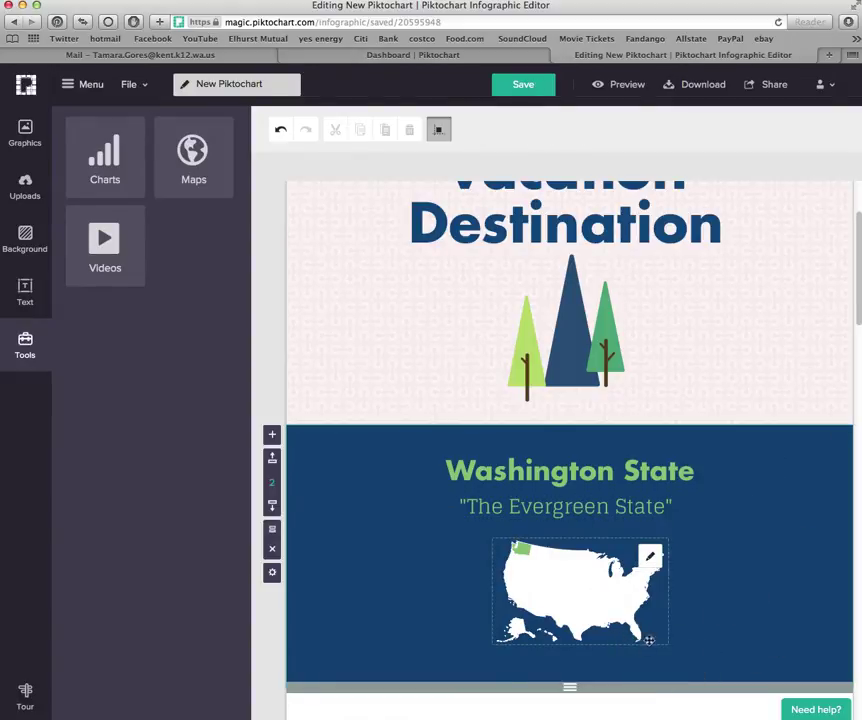
mouse_move(522, 569)
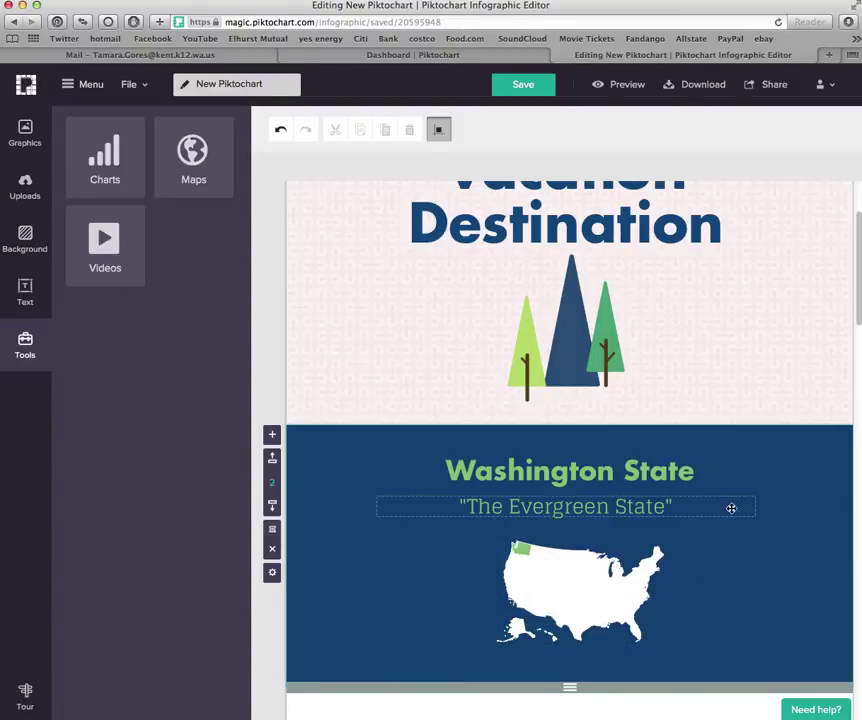
scroll(733, 507, "down", 4)
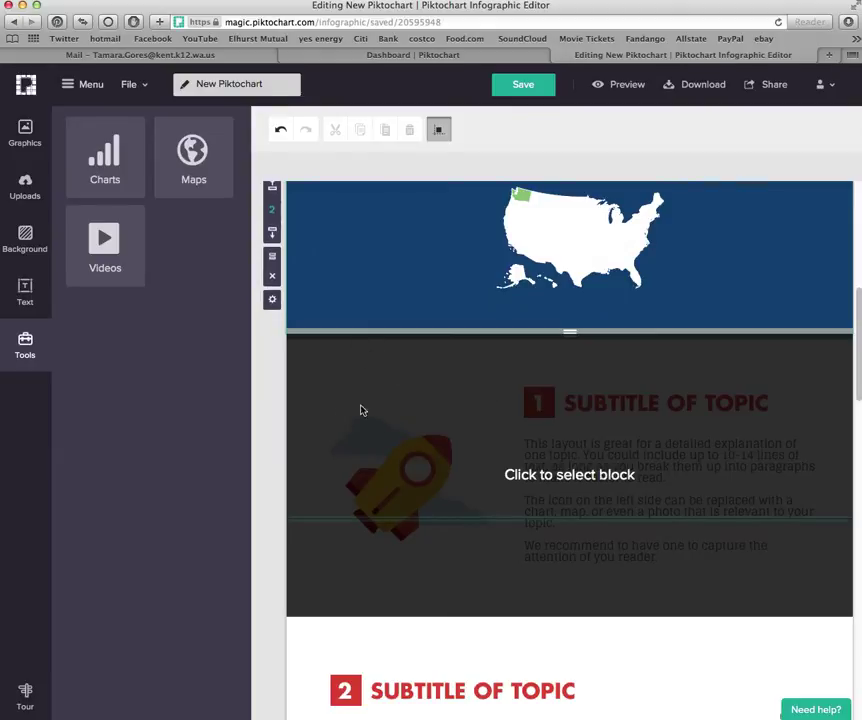
Select the first 'SUBTITLE OF TOPIC' heading in the block below the map for editing
left_click(362, 410)
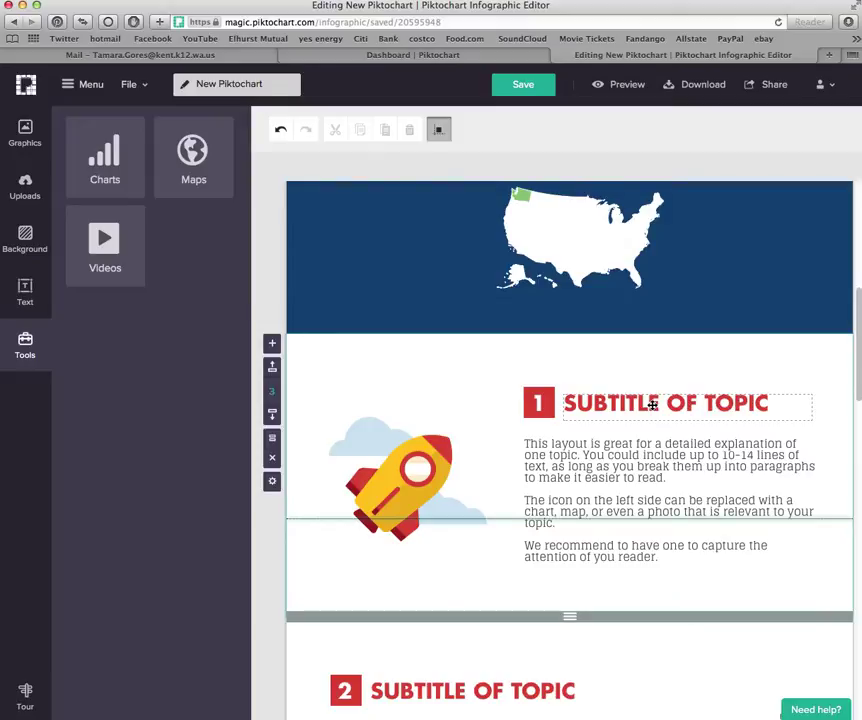
left_click(650, 403)
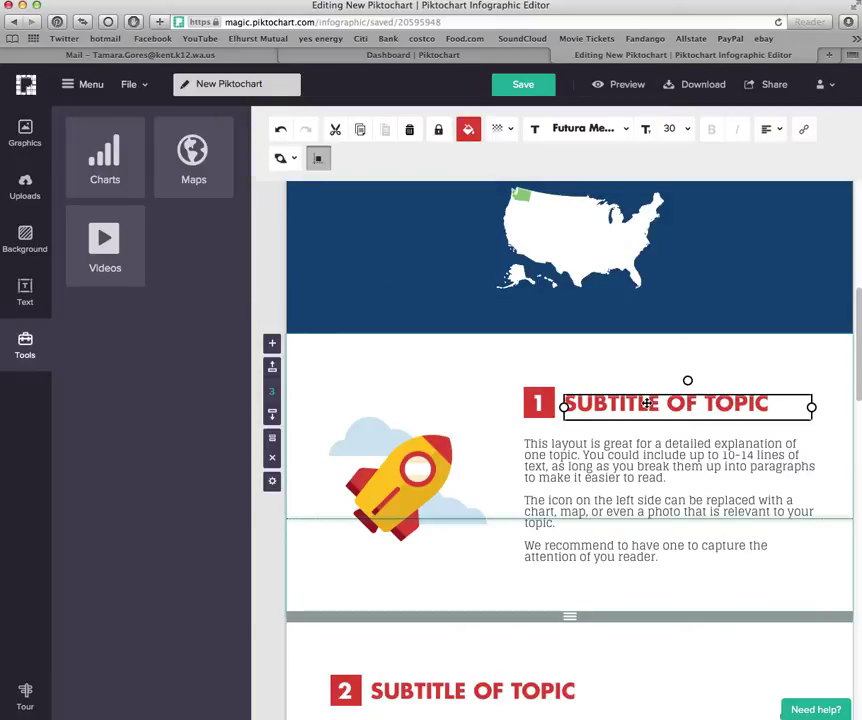
double_click(656, 406)
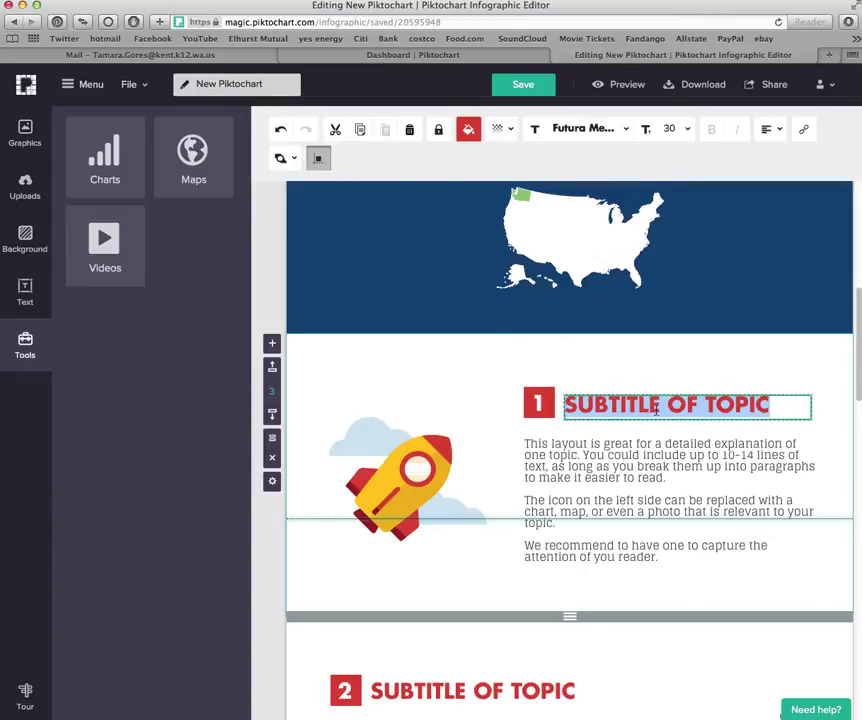
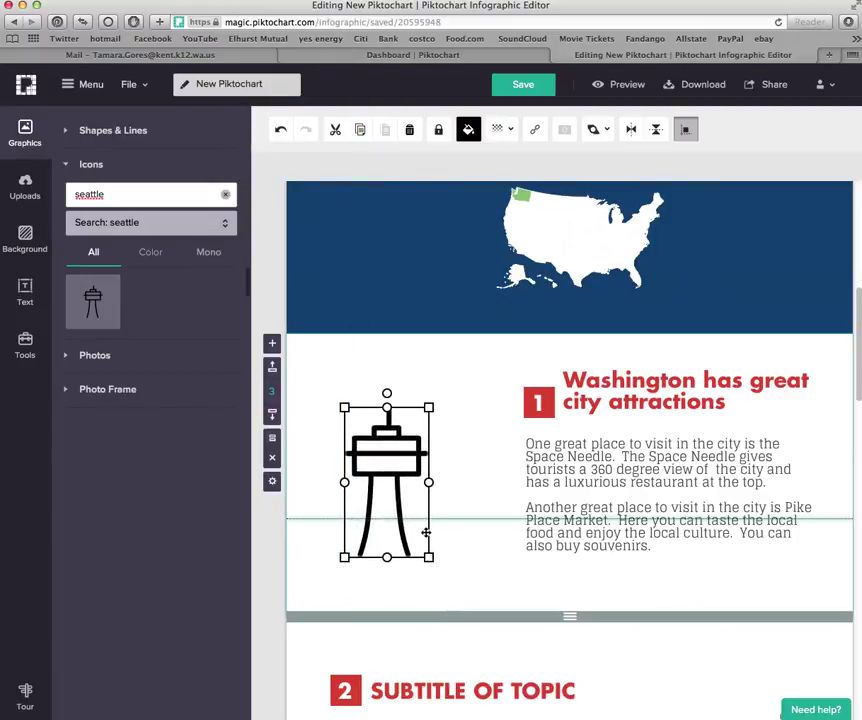
Place the Space Needle icon and turn the city attractions heading text green (#93C47D)
left_click(492, 571)
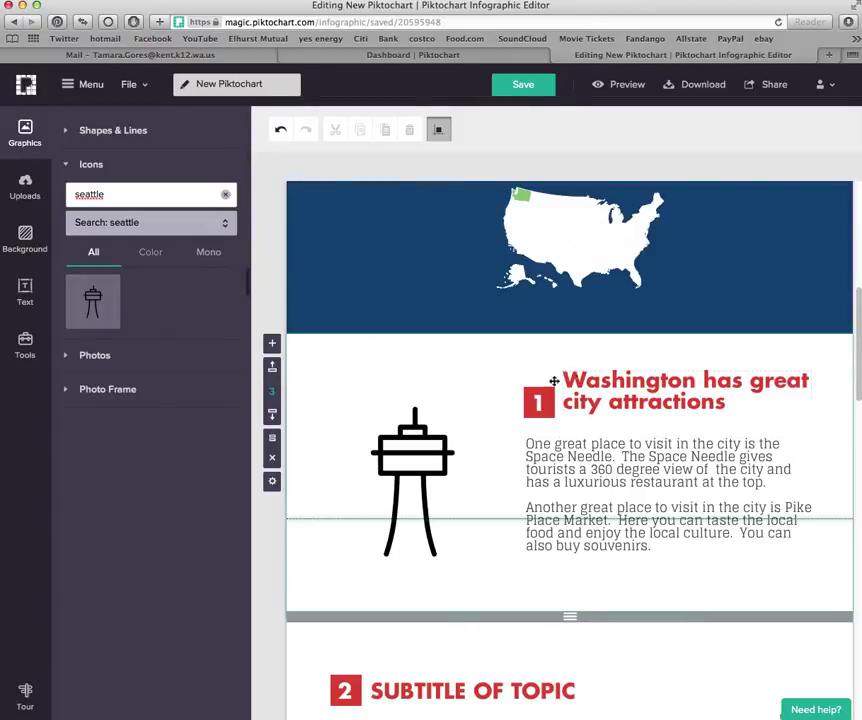
left_click(593, 399)
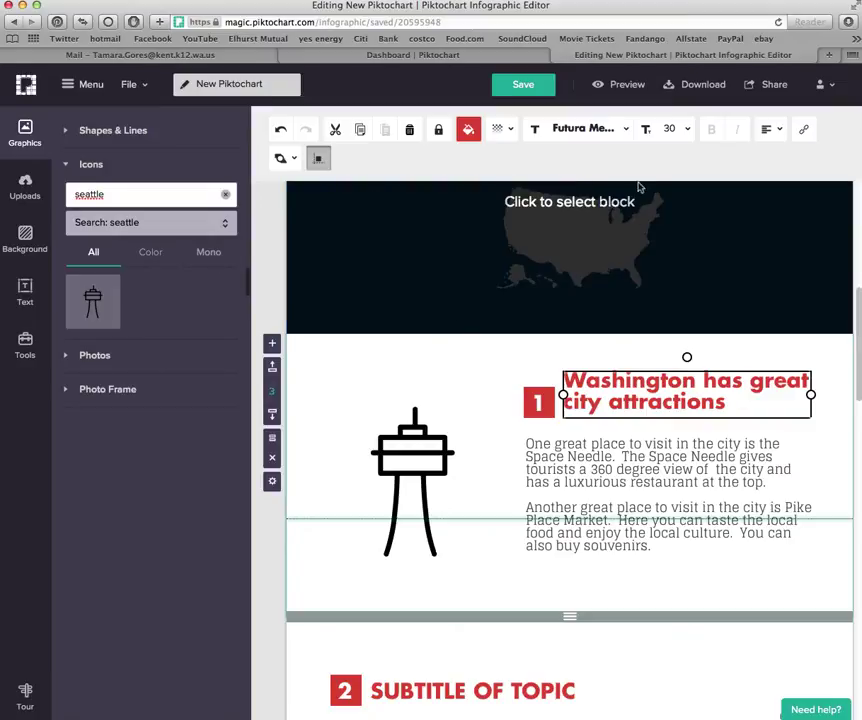
left_click(612, 132)
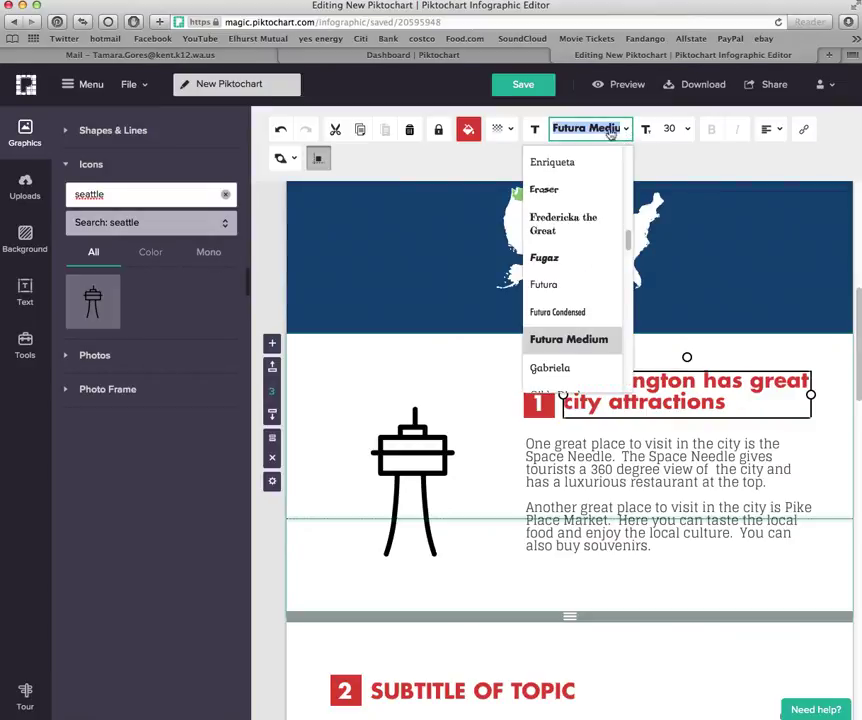
left_click(468, 129)
left_click(476, 199)
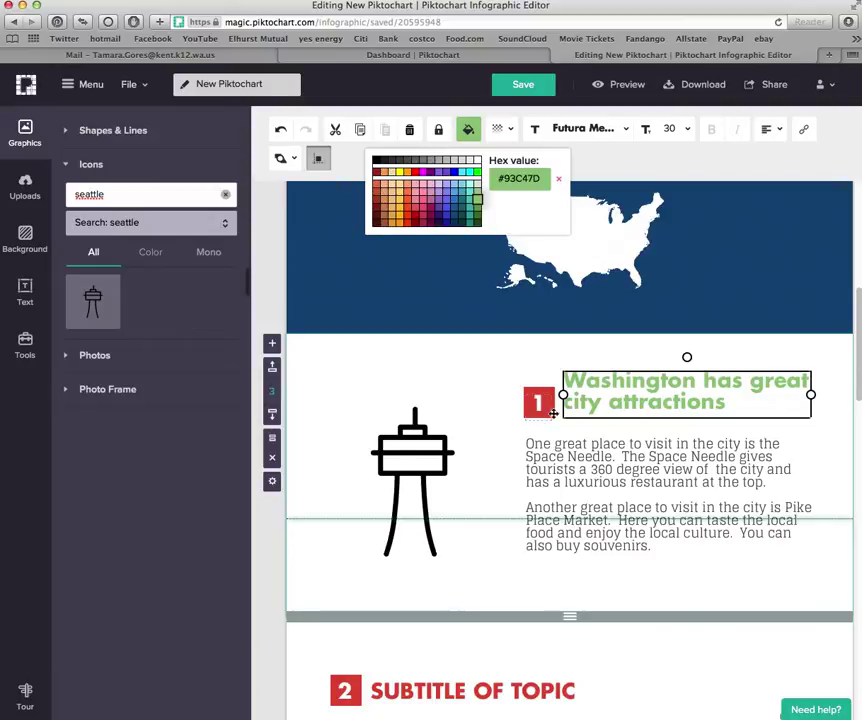
Fill the number 1 box with the same green #93C47D
left_click(539, 401)
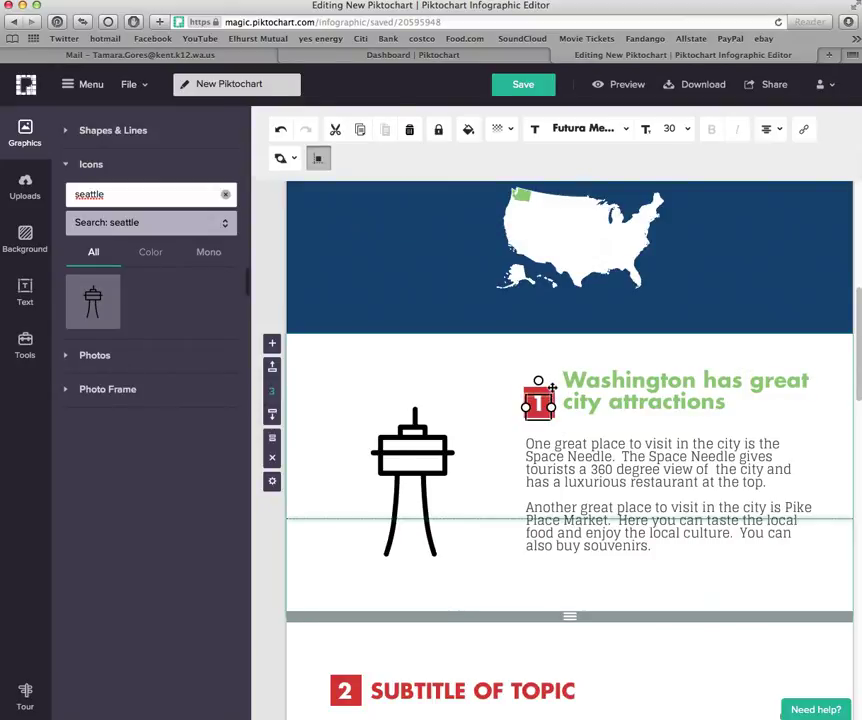
left_click(468, 129)
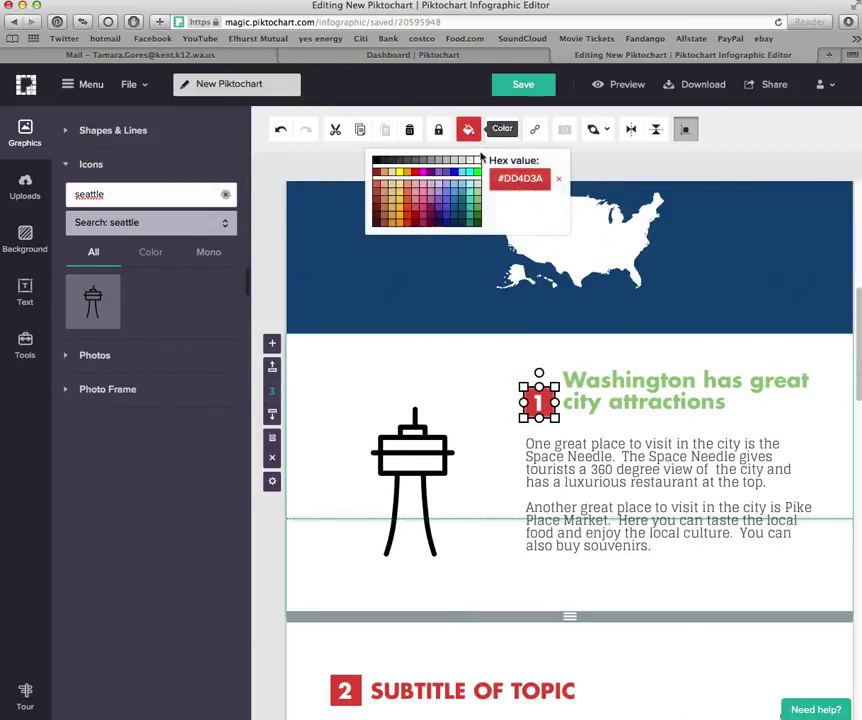
left_click(477, 199)
left_click(469, 500)
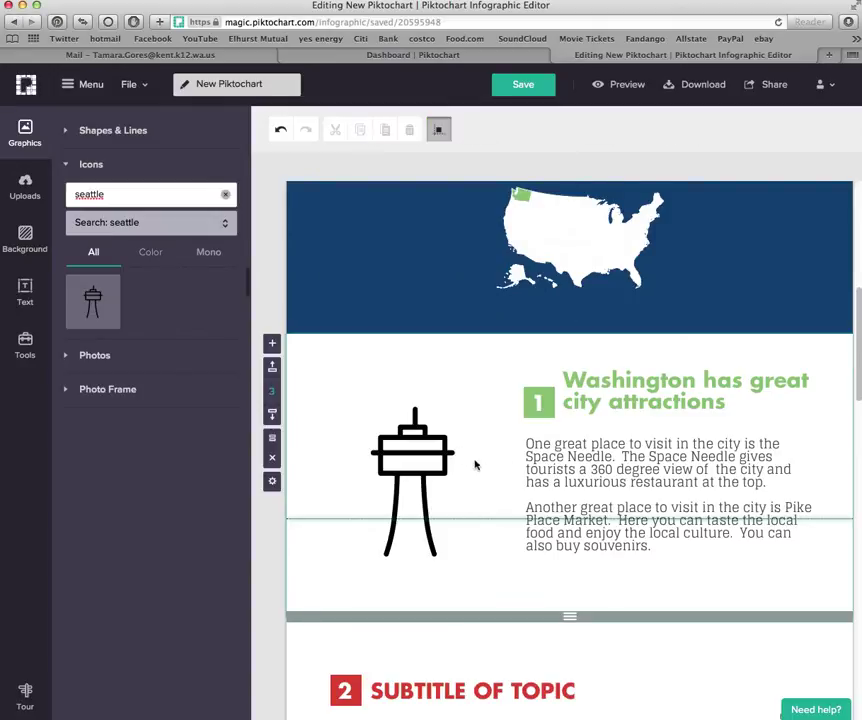
scroll(489, 468, "up", 3)
scroll(493, 477, "down", 4)
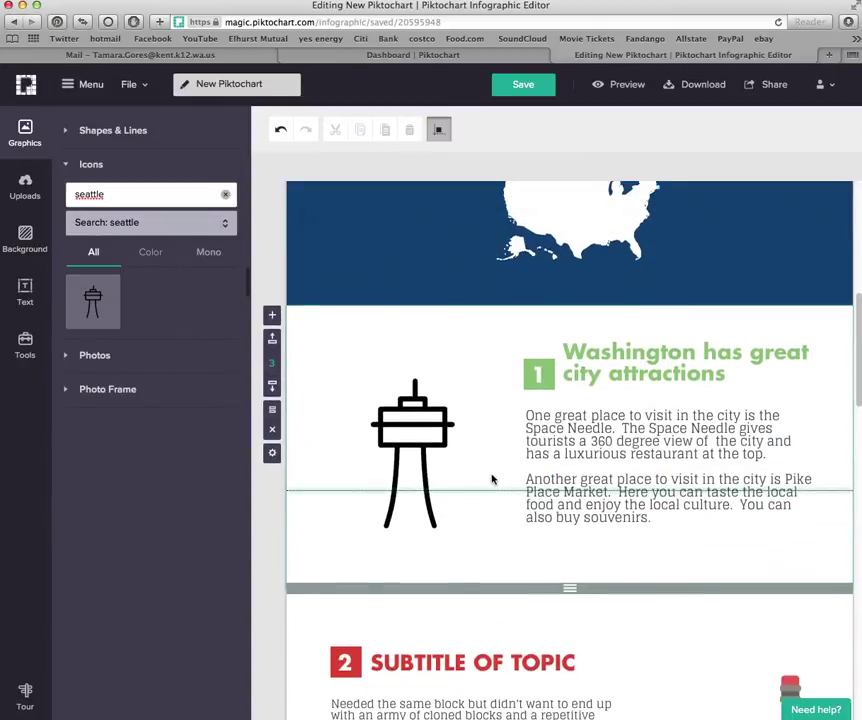
scroll(491, 479, "down", 5)
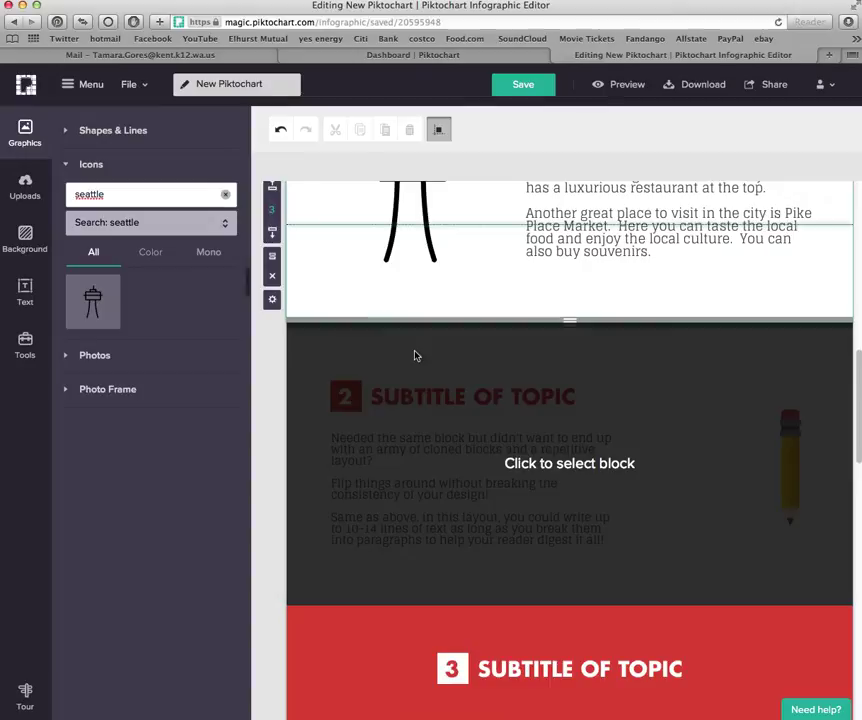
Delete the second topic section with the pencil 'Subtitle of Topic' block
left_click(508, 428)
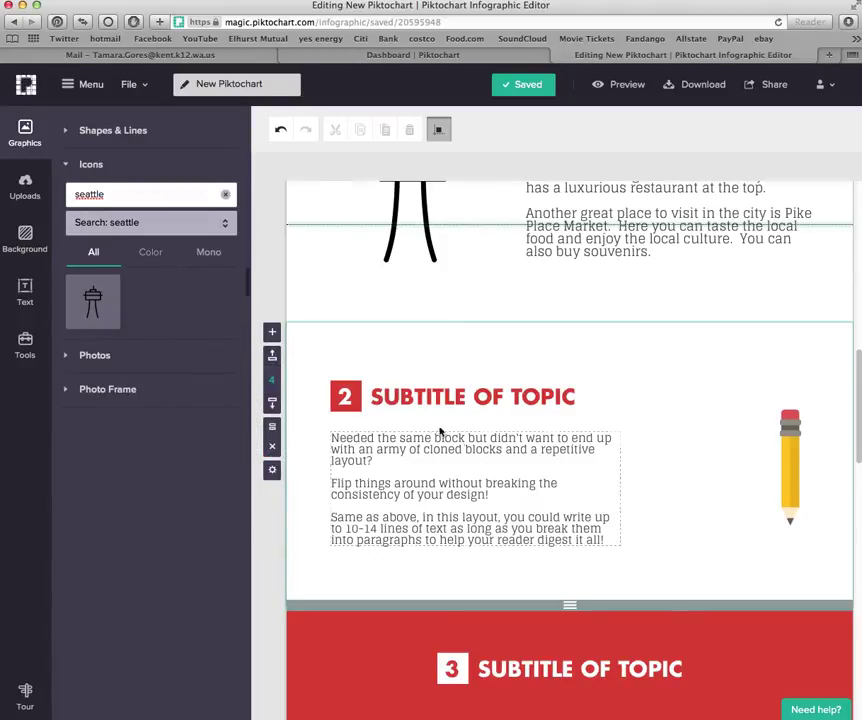
left_click(273, 449)
left_click(274, 448)
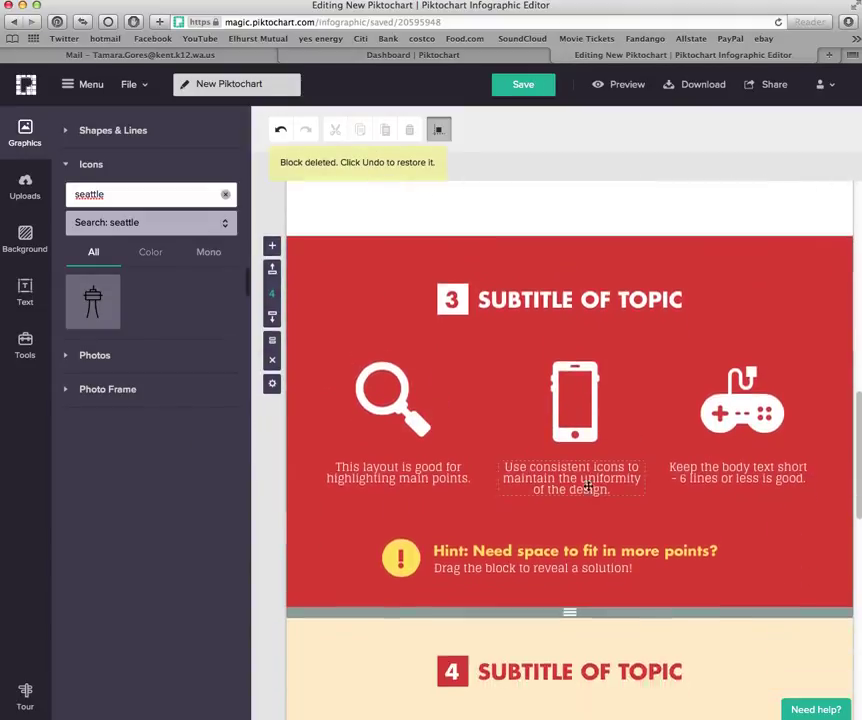
scroll(434, 380, "up", 2)
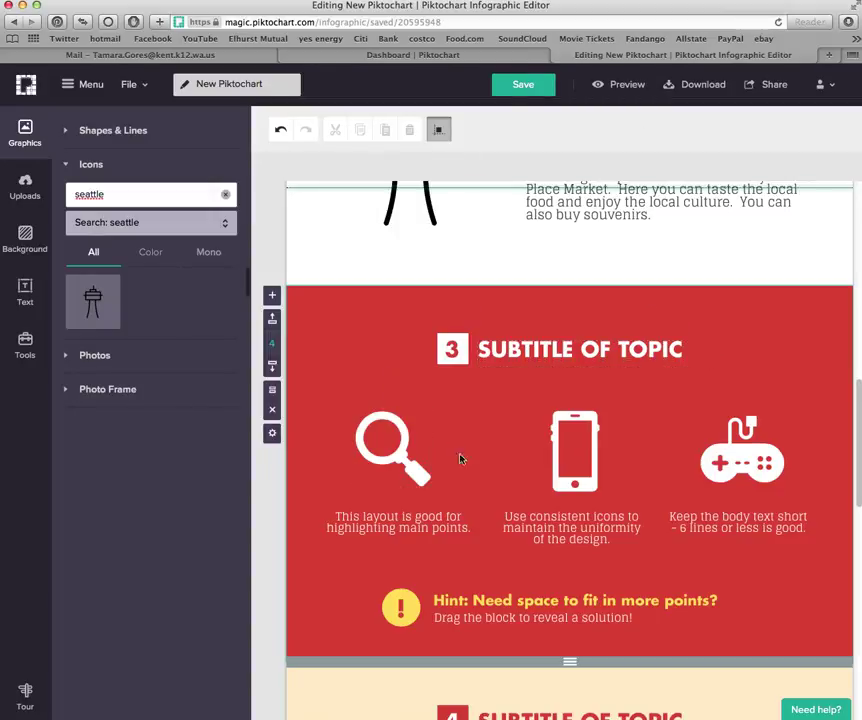
Check the magnifier, phone and game-controller icons and their captions in the next section
left_click(390, 467)
left_click(585, 465)
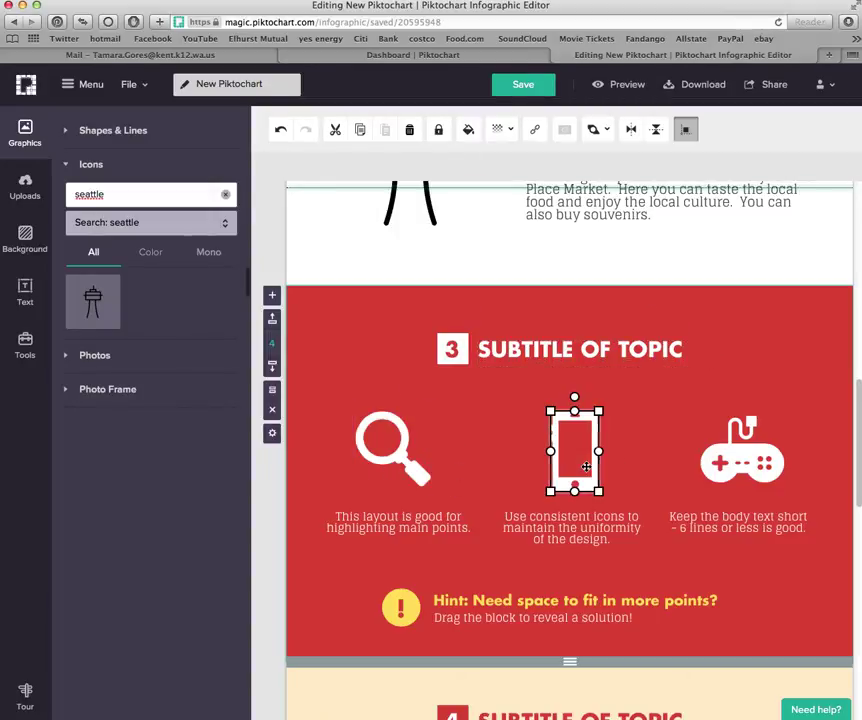
left_click(728, 470)
left_click(393, 447)
left_click(575, 450)
left_click(398, 527)
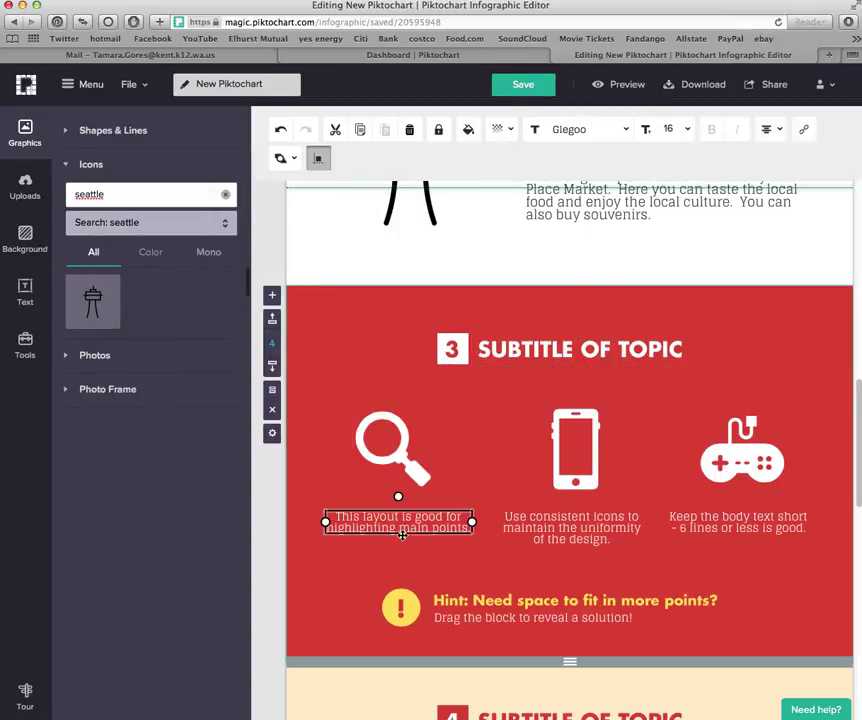
left_click(571, 527)
left_click(707, 530)
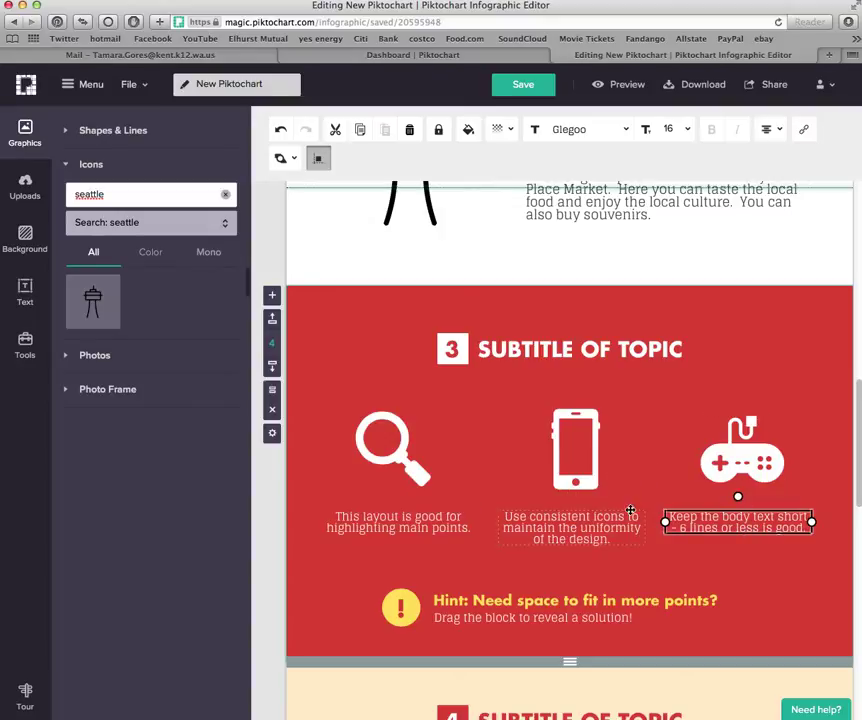
scroll(619, 473, "up", 5)
scroll(450, 631, "down", 1)
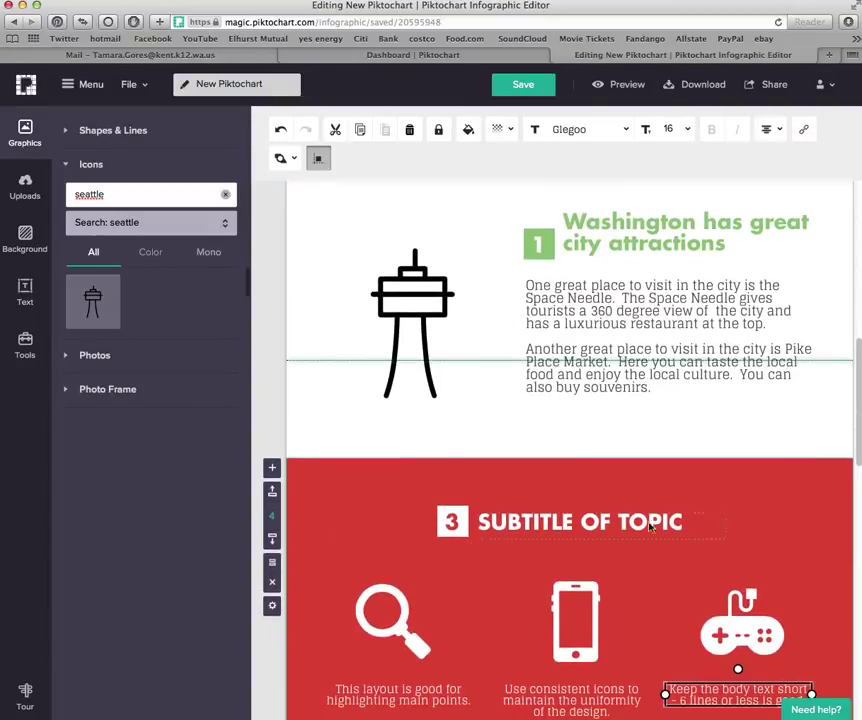
scroll(476, 438, "down", 2)
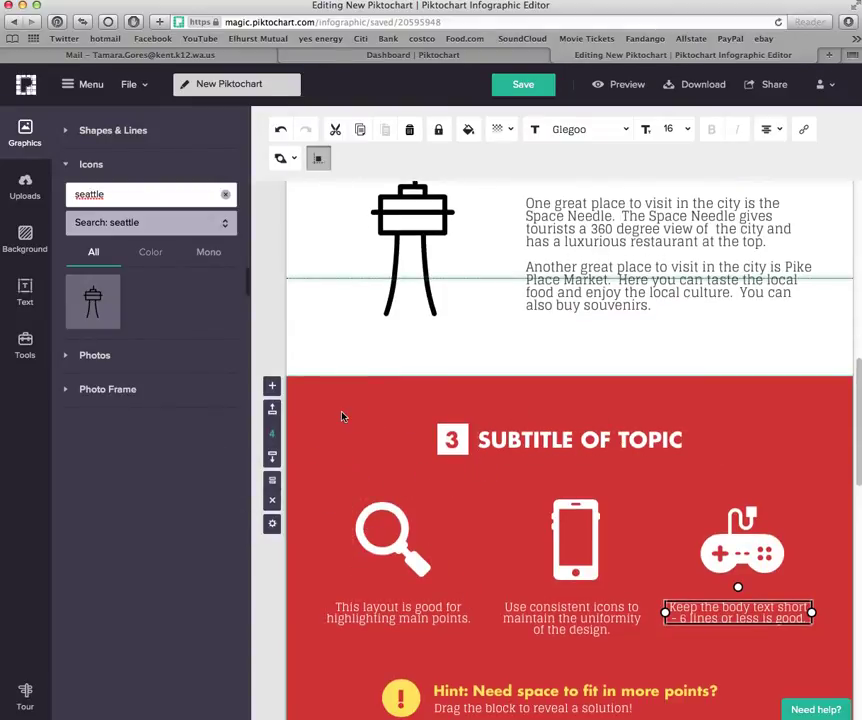
scroll(348, 440, "up", 5)
scroll(358, 468, "down", 2)
scroll(405, 518, "down", 5)
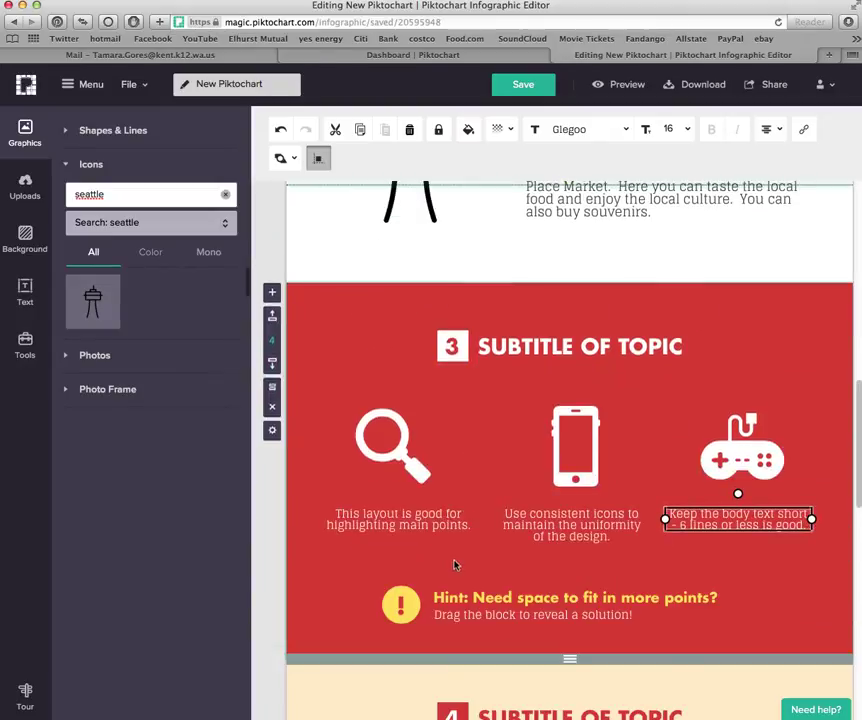
Change section 3's background from red to dark blue
left_click(32, 246)
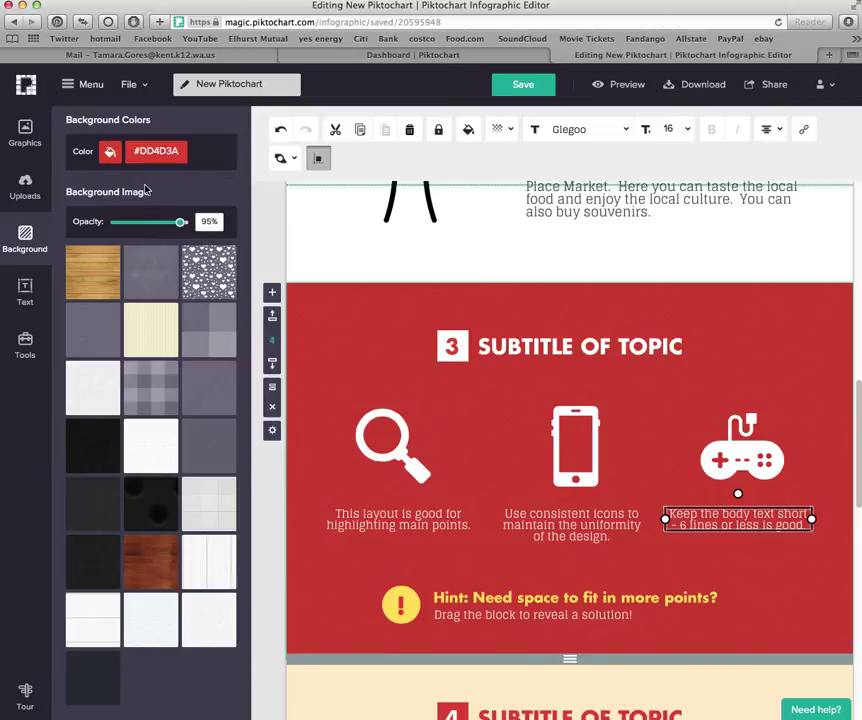
left_click(108, 158)
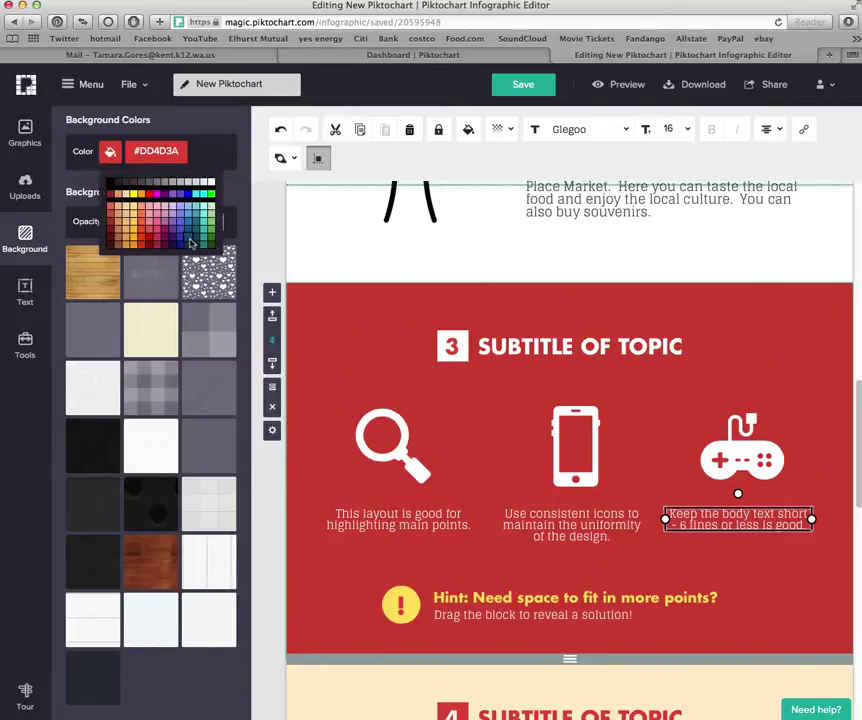
left_click(199, 241)
Rewrite the subtitle as 'There are many fun outdoor activities to do in Washington'
left_click(575, 352)
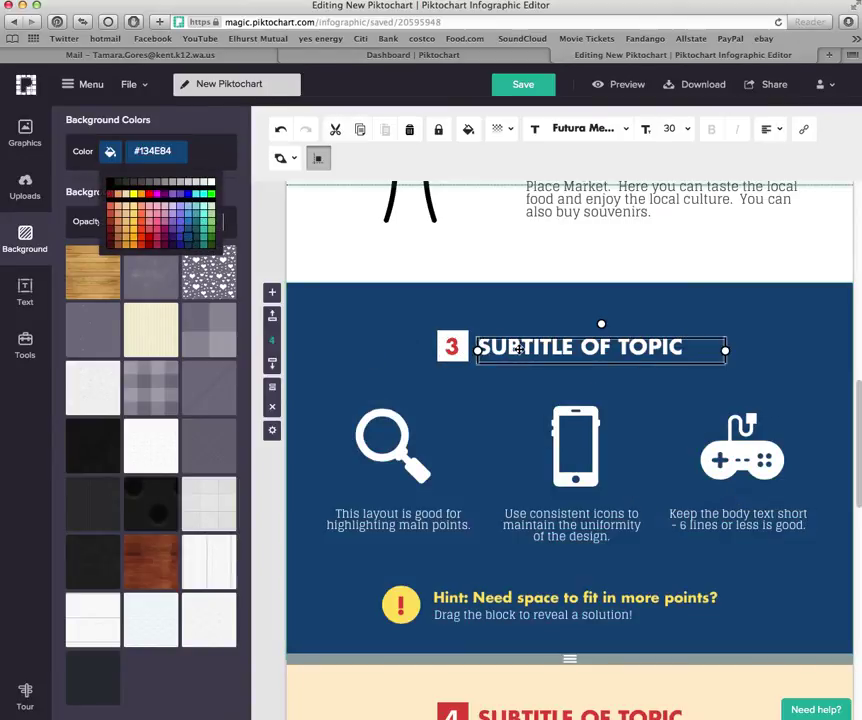
double_click(575, 355)
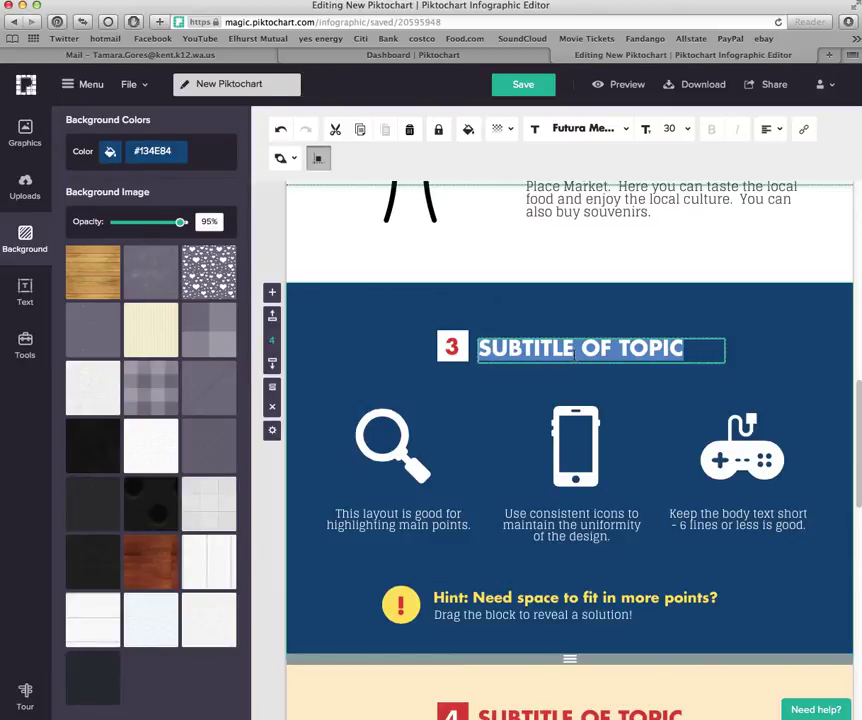
type("There aer ma")
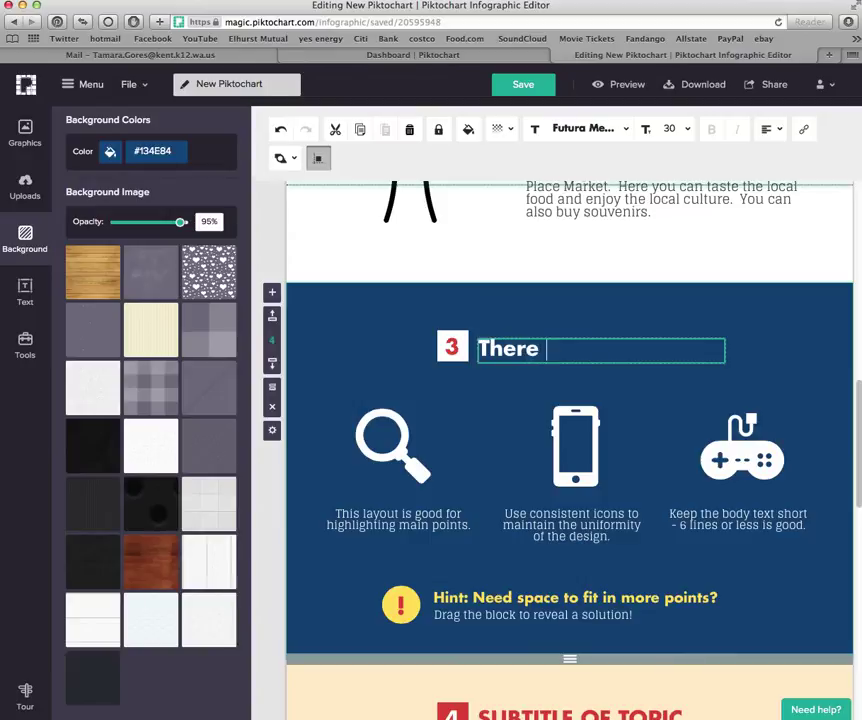
key("BackSpace")
key("BackSpace")
key("BackSpace")
key("BackSpace")
key("BackSpace")
type("re many fun ")
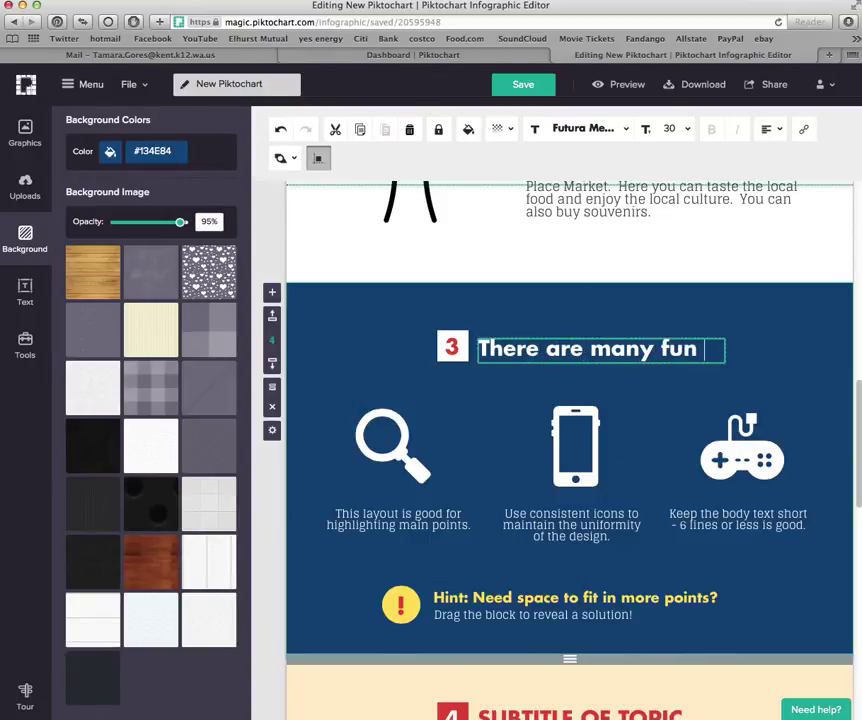
type("outdoor a")
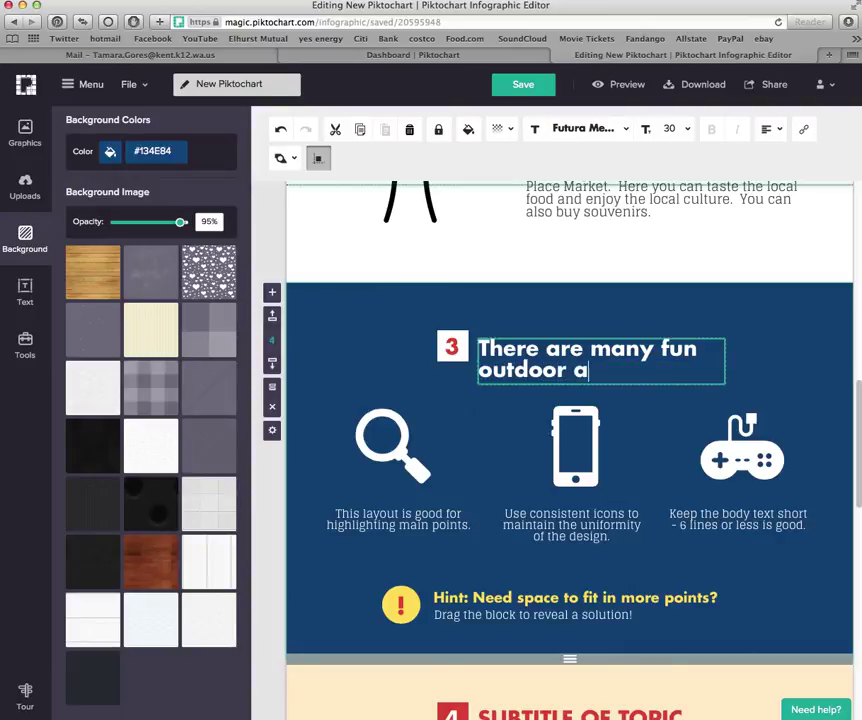
type("ctriv")
key("BackSpace")
key("BackSpace")
key("BackSpace")
type("ivities to do in ")
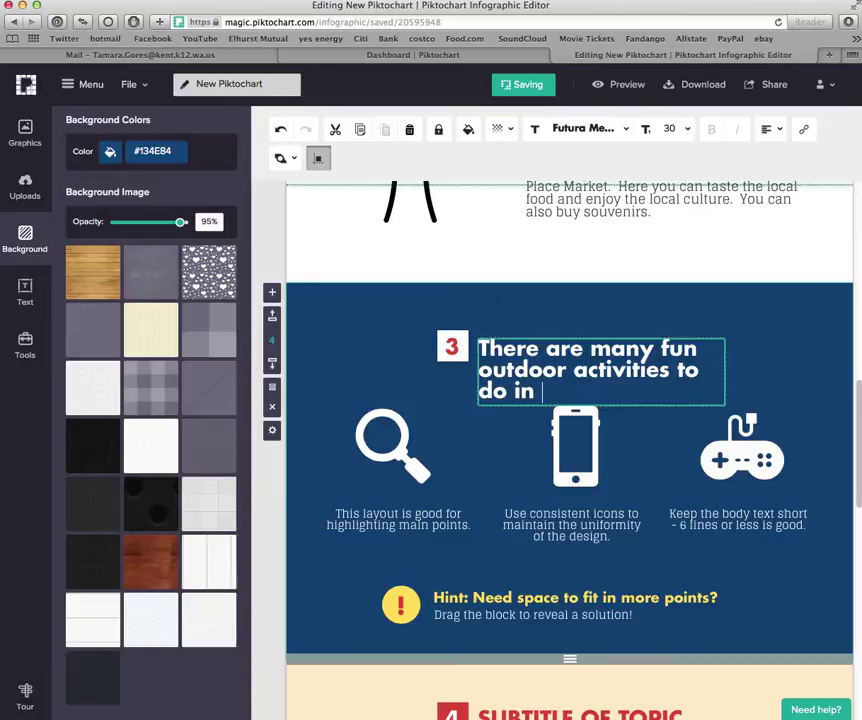
type("Washingt")
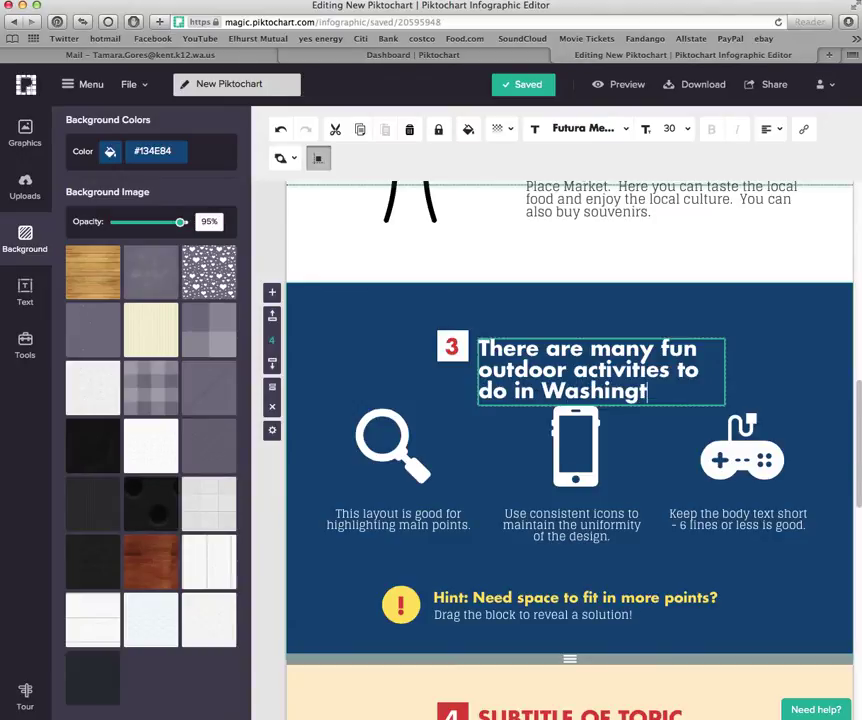
type("on")
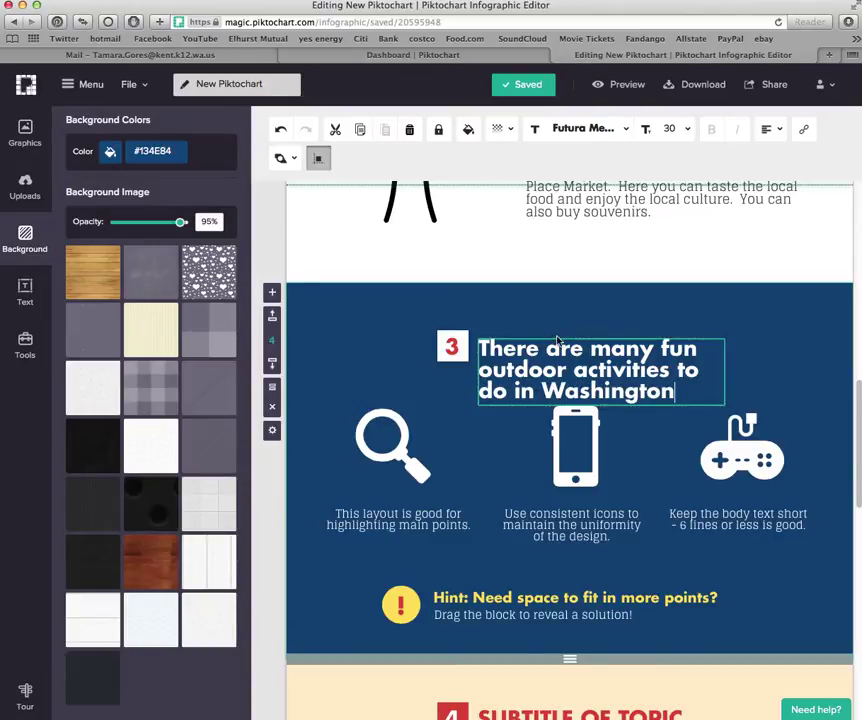
Move the heading up and widen it to two lines beside the number
left_click_drag(548, 348, 553, 315)
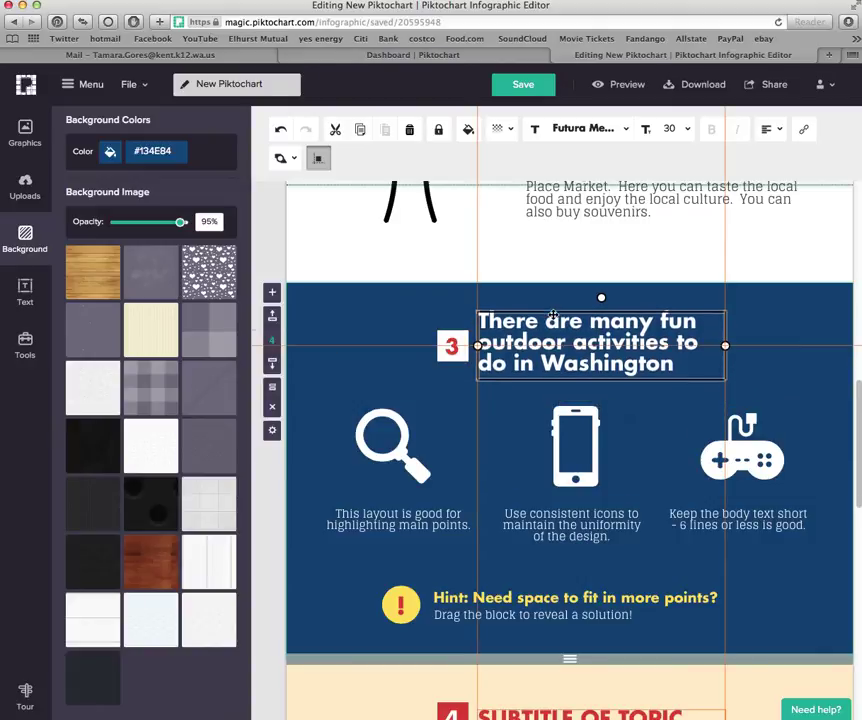
left_click(446, 406)
left_click(706, 357)
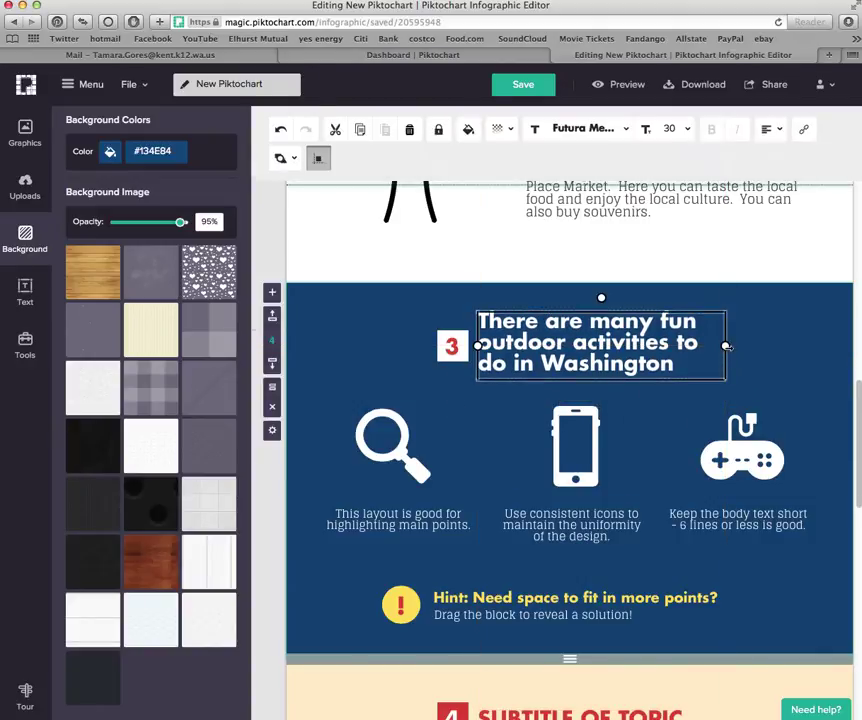
left_click_drag(727, 346, 815, 337)
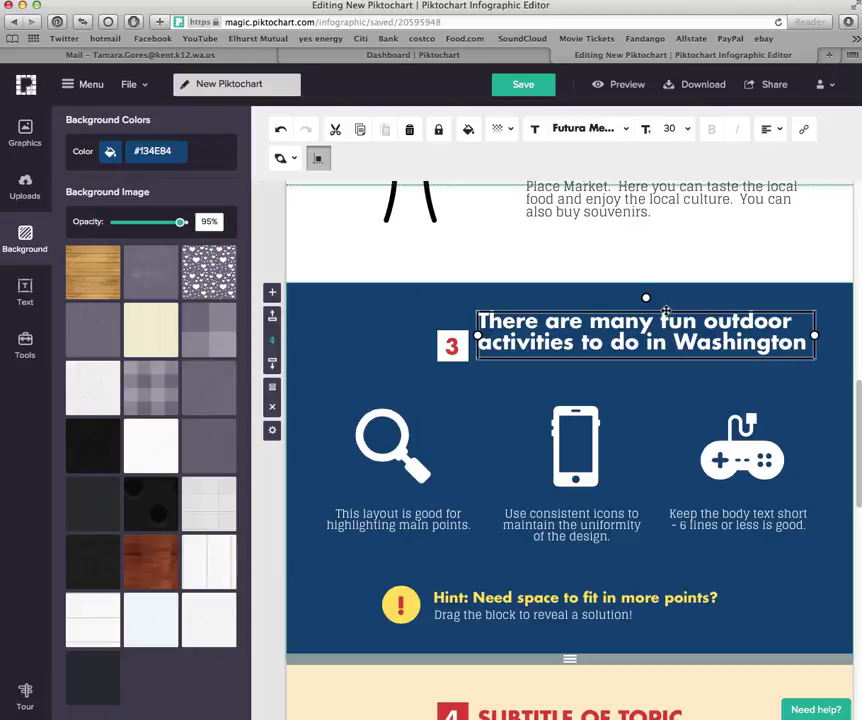
left_click_drag(665, 311, 669, 322)
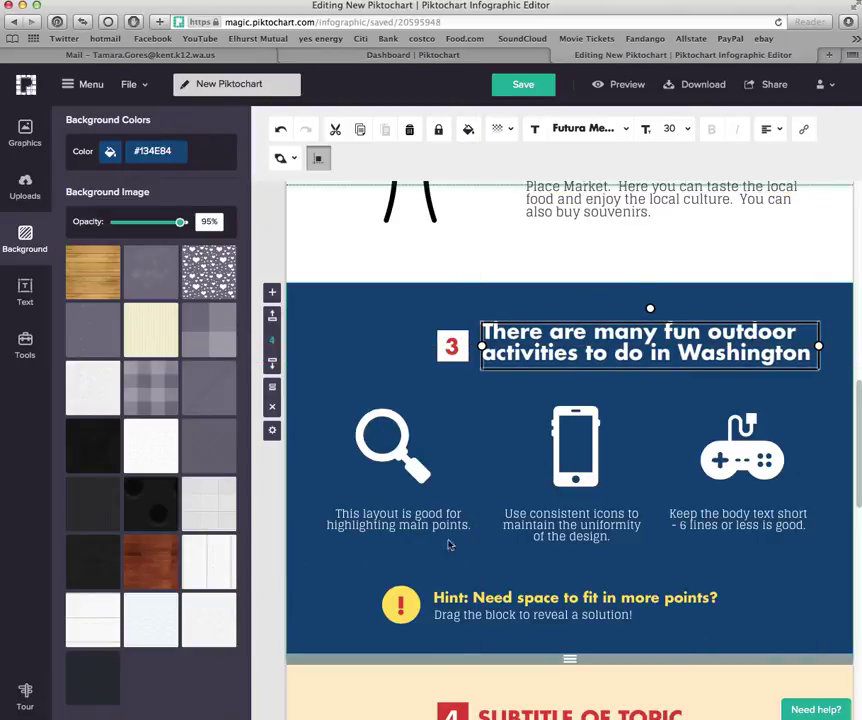
Renumber the section badge to 2 and colour it green #93C47D
left_click(455, 348)
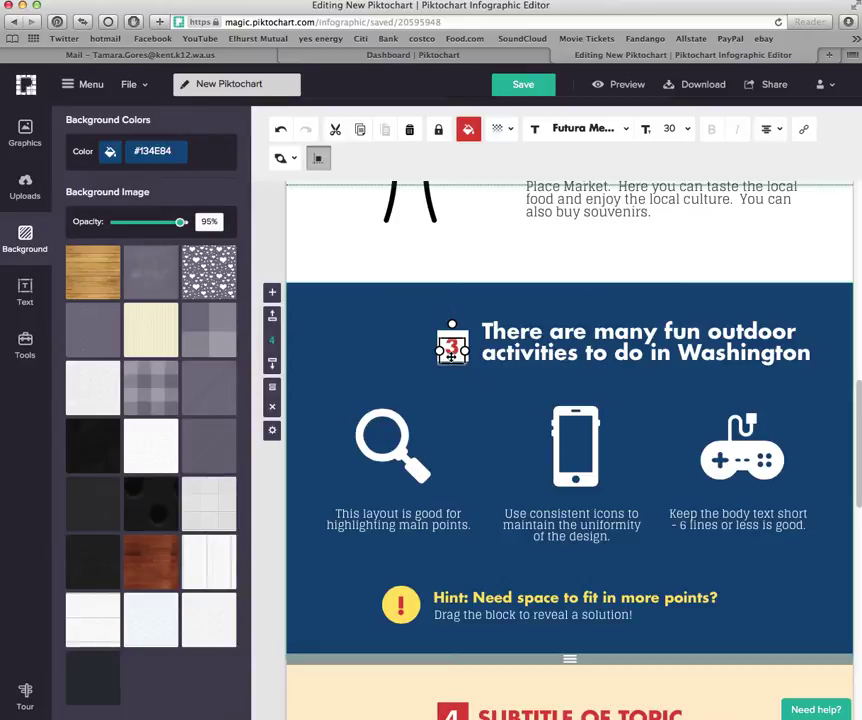
double_click(452, 350)
type("2")
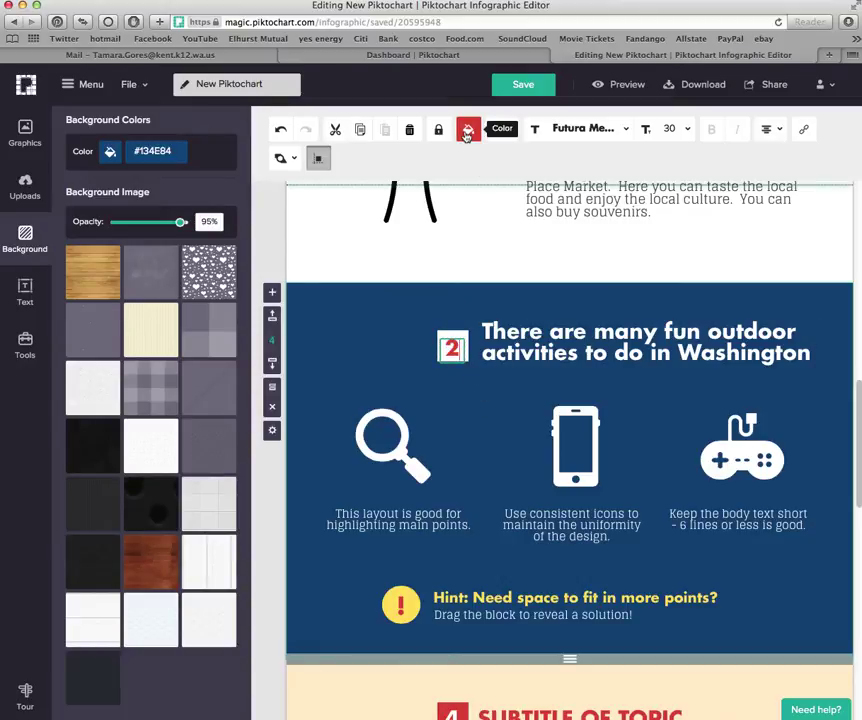
left_click(466, 130)
left_click(476, 192)
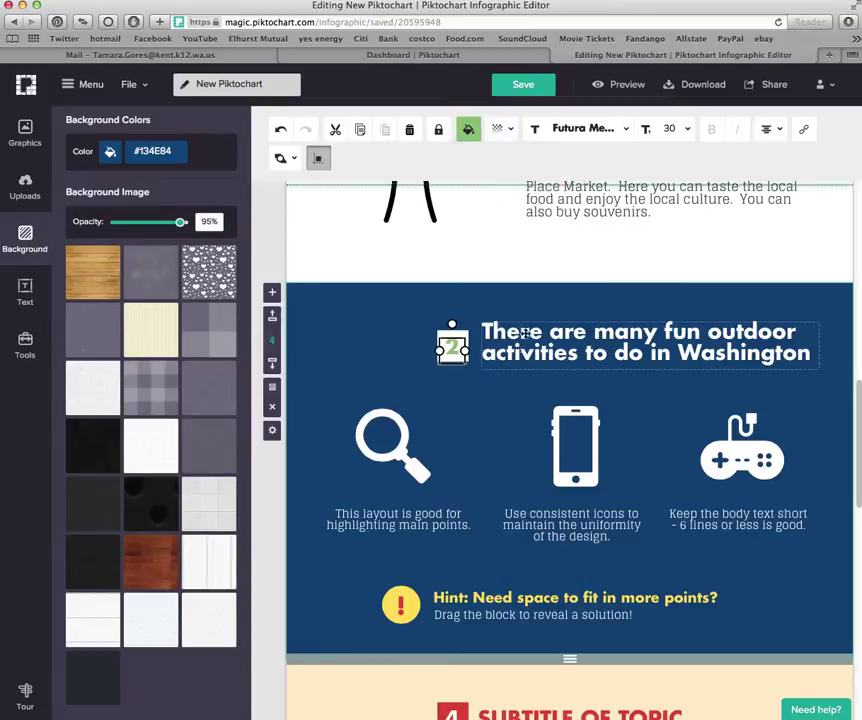
Make the outdoor activities heading text green #93C47D as well
left_click(467, 130)
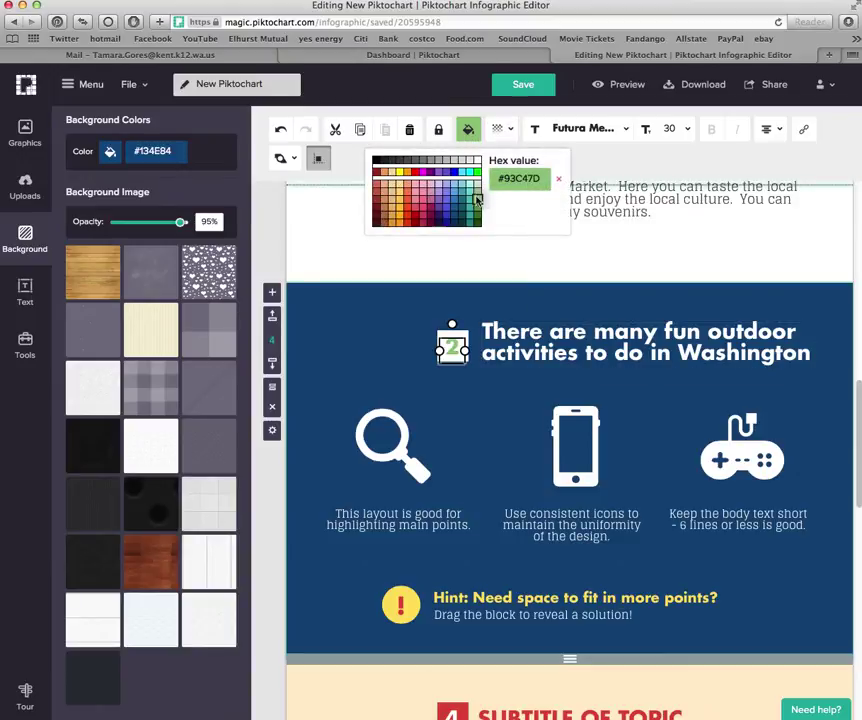
left_click(519, 355)
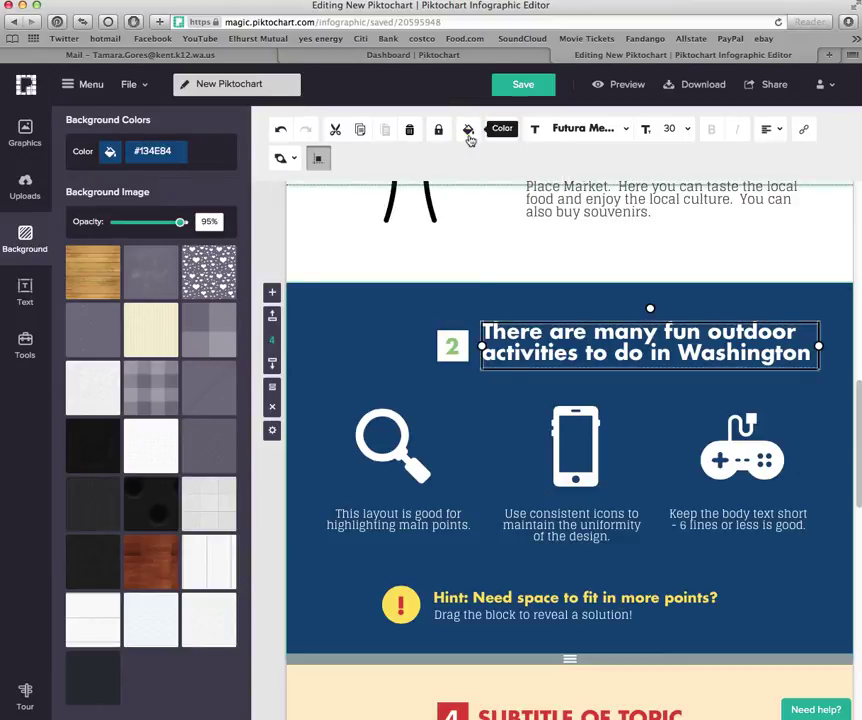
left_click(467, 131)
left_click(477, 198)
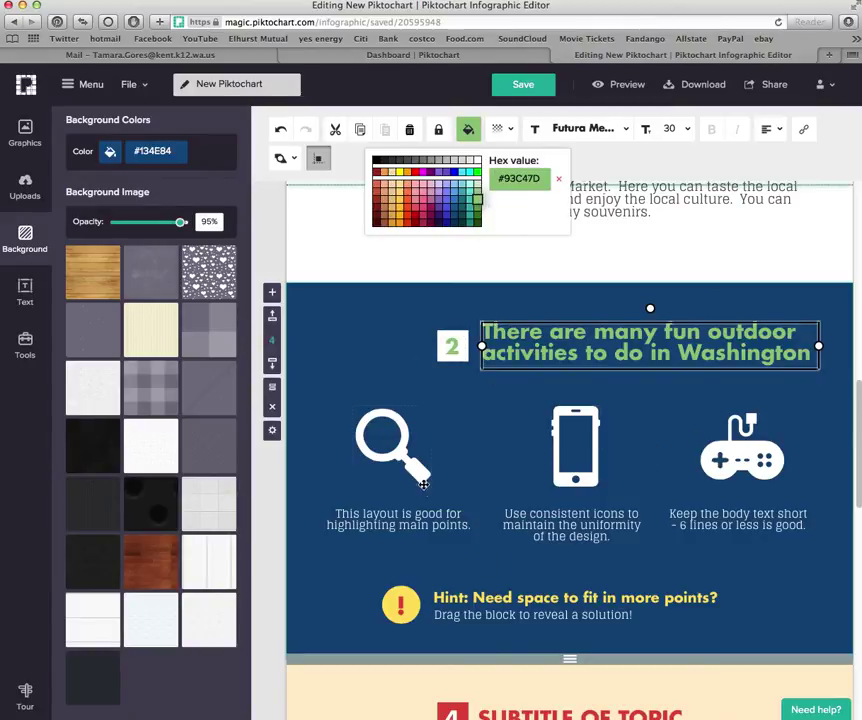
left_click(424, 525)
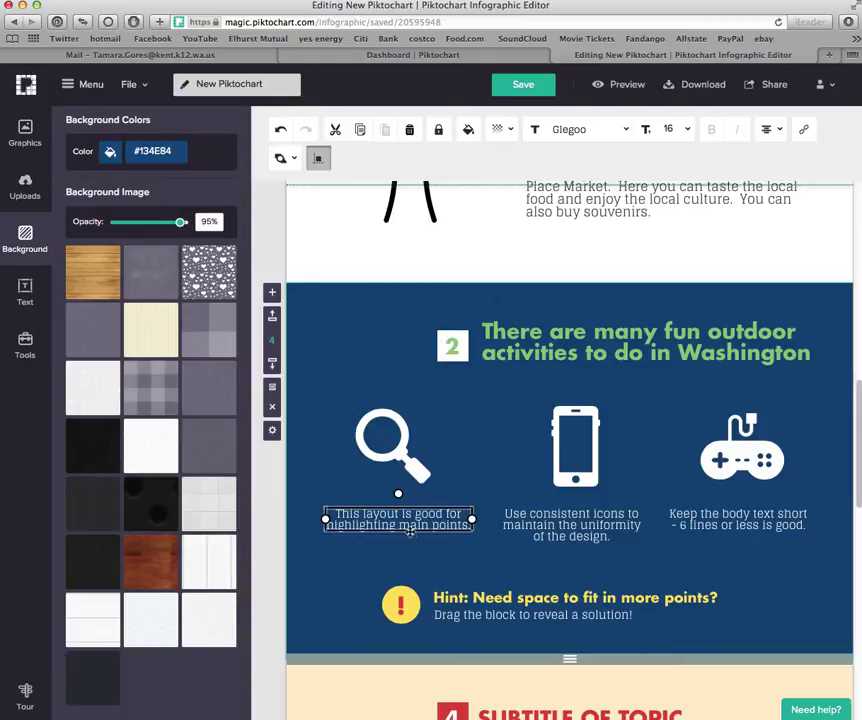
Replace the magnifier caption with 'Tourists can go hiking at one of the many state or national parks (such as Mt. Rainier or Olympic National Park).'
double_click(409, 525)
type("Tour")
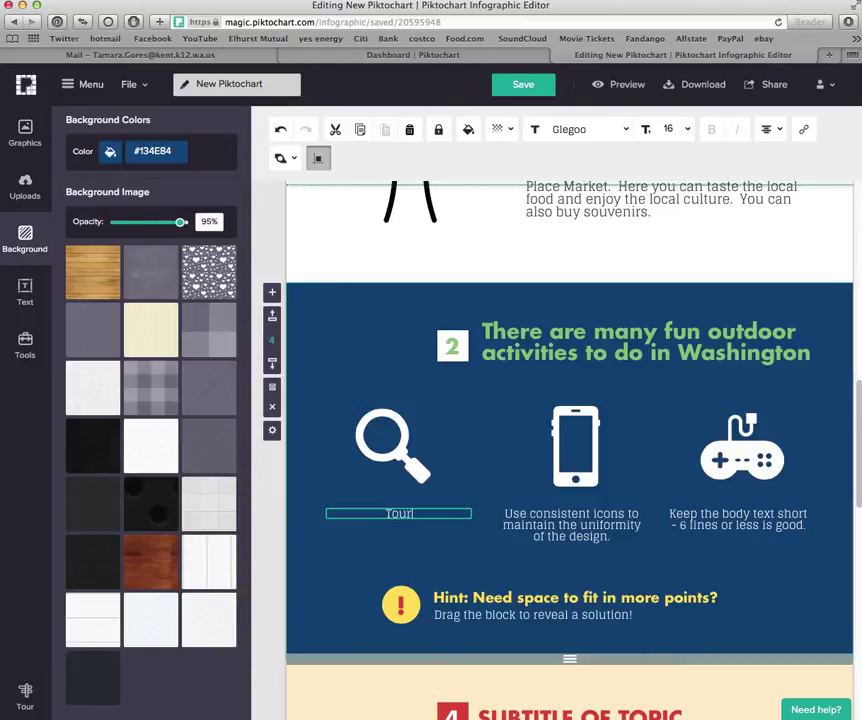
type("ists can go hi")
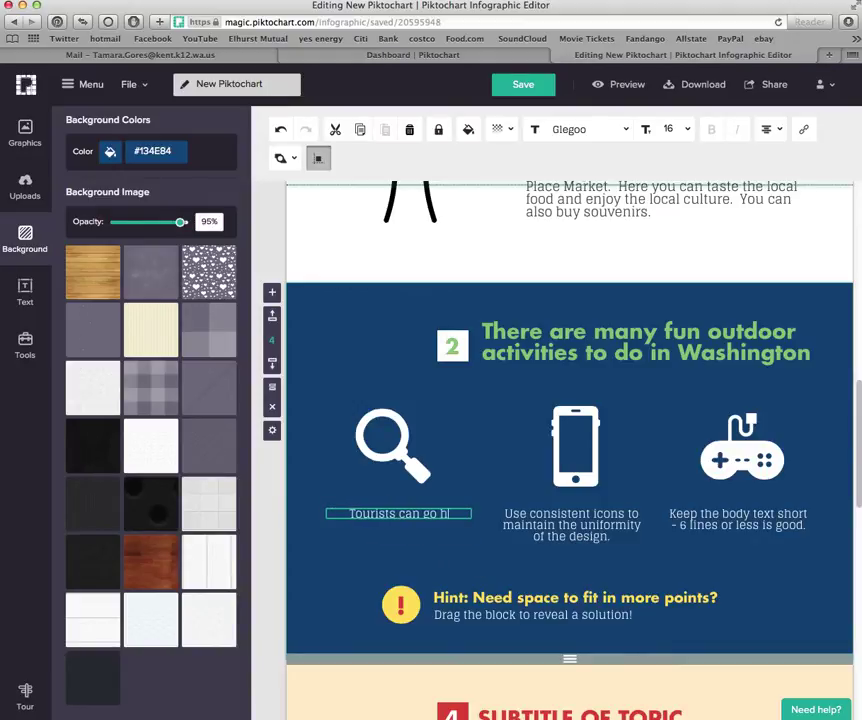
type("king at one of trhe")
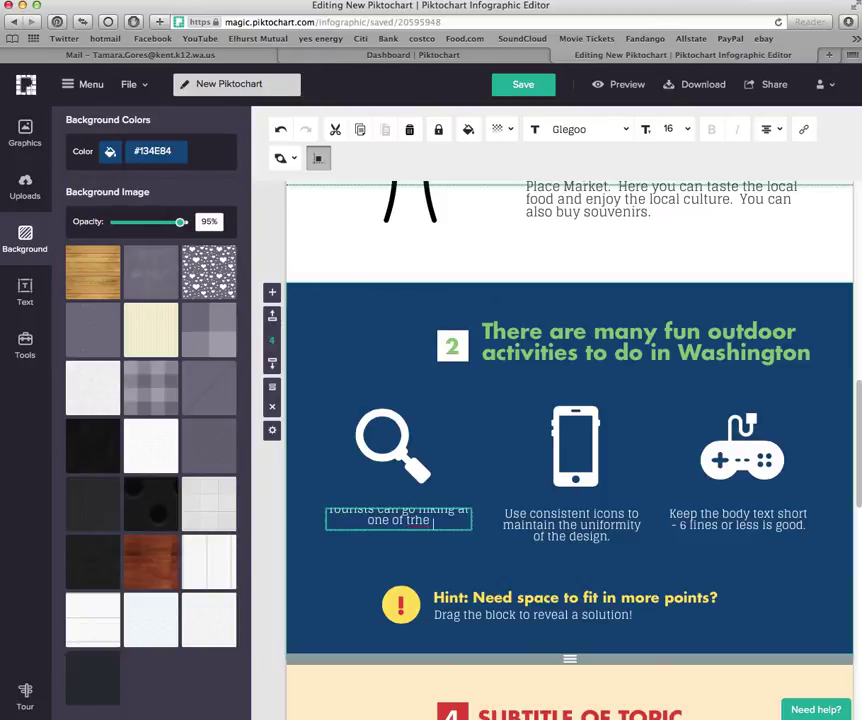
key("BackSpace")
key("BackSpace")
key("BackSpace")
type("he many sta")
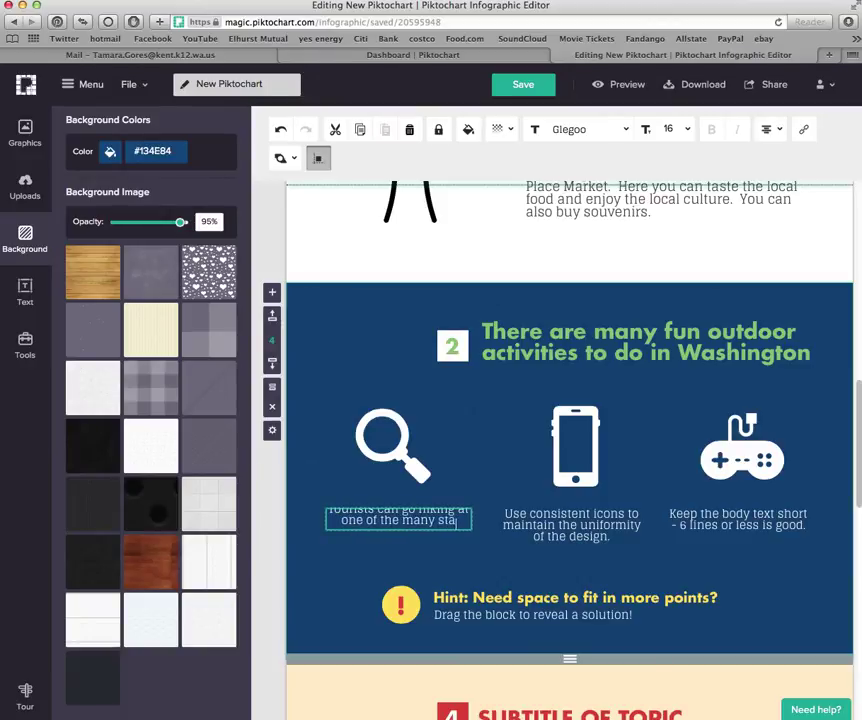
type("te or national par")
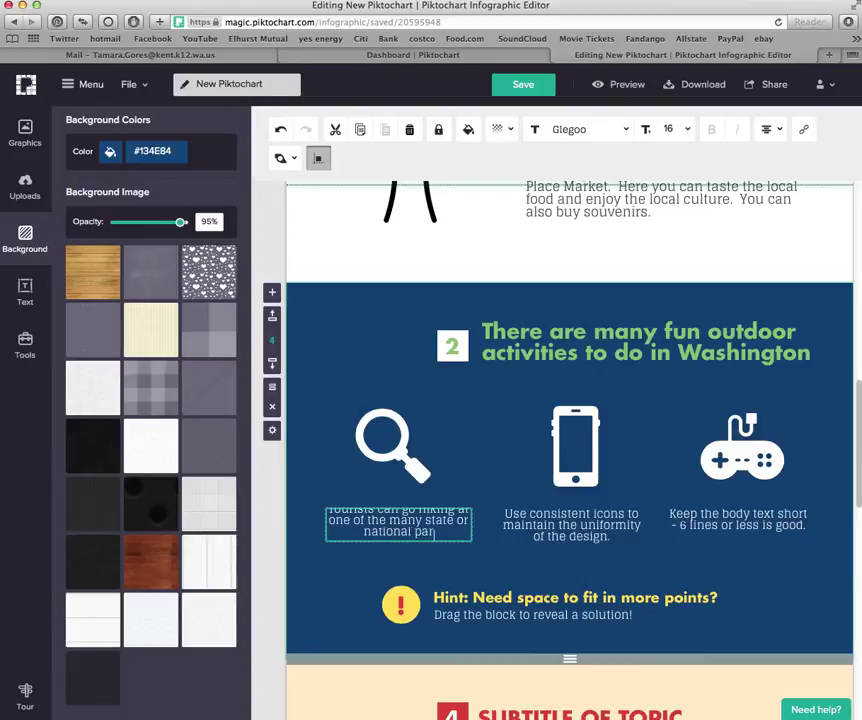
type("ks (")
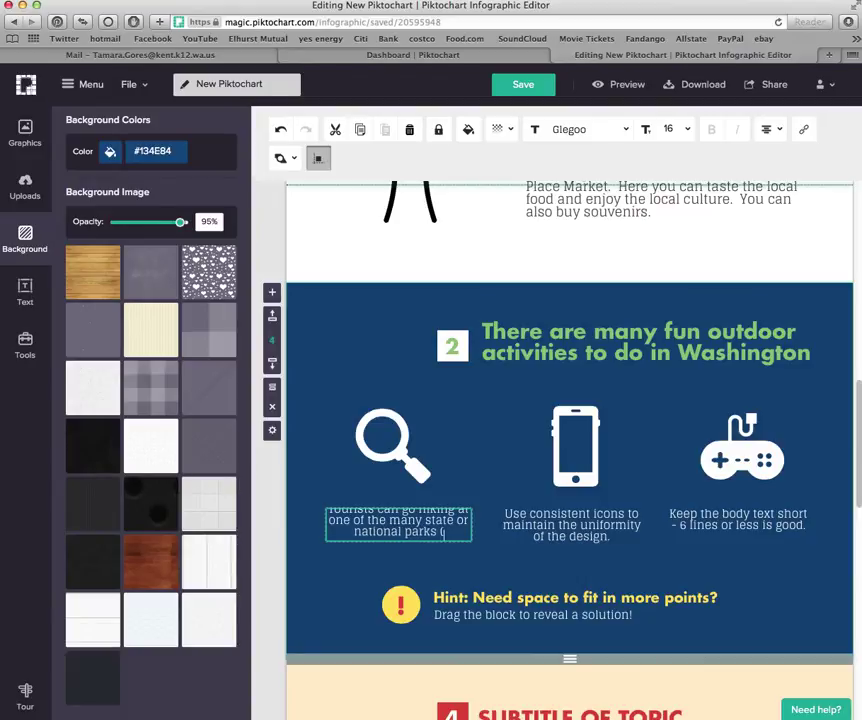
type("such as Mt. ")
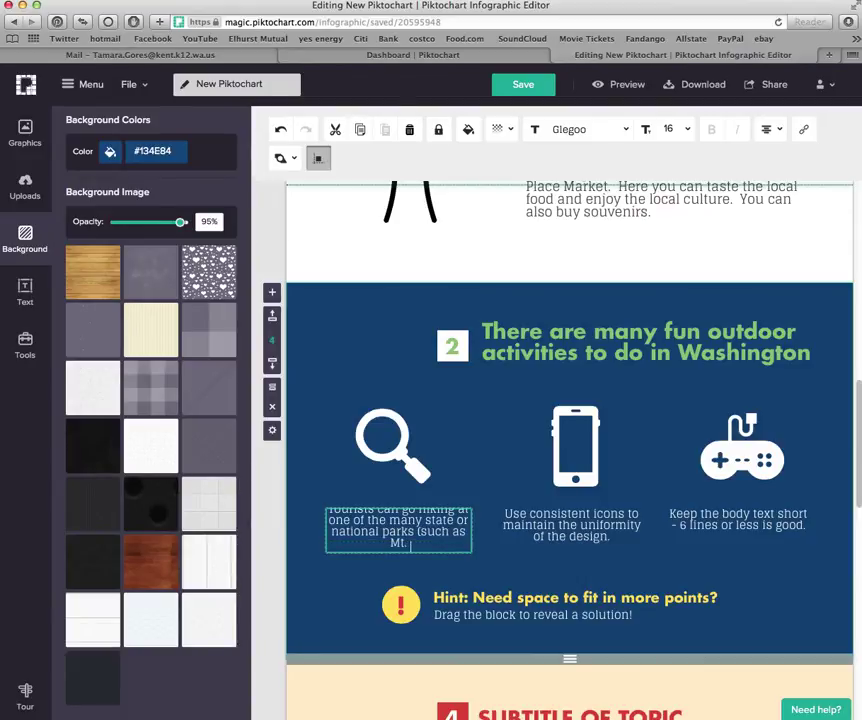
type("Rainier or Olympi")
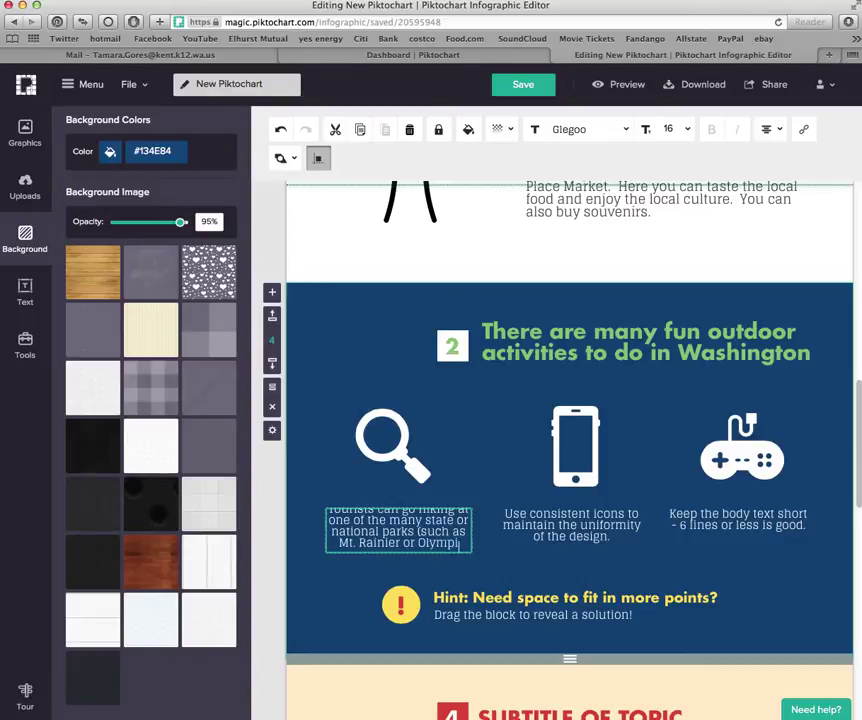
type("c National Park")
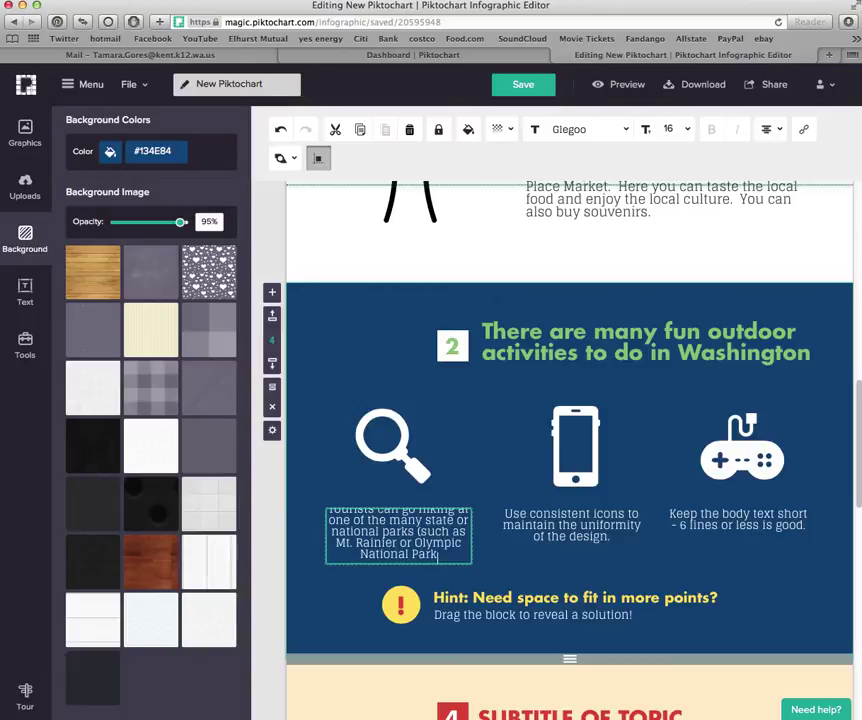
type(").")
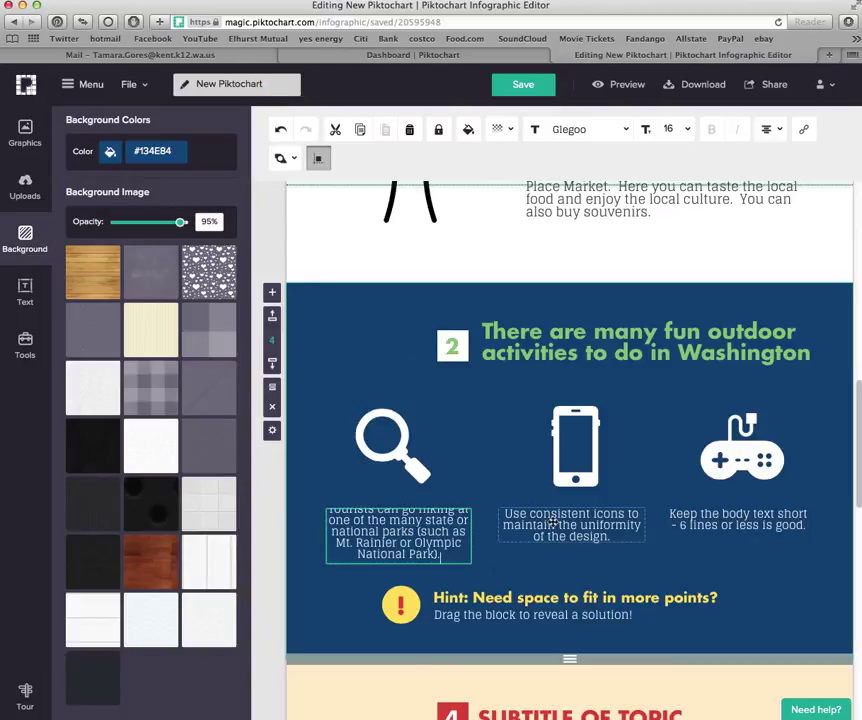
Replace the middle caption with 'Tourists can go whale watching and see one of the 3 Orca families living in the harbor.'
left_click(562, 525)
double_click(562, 525)
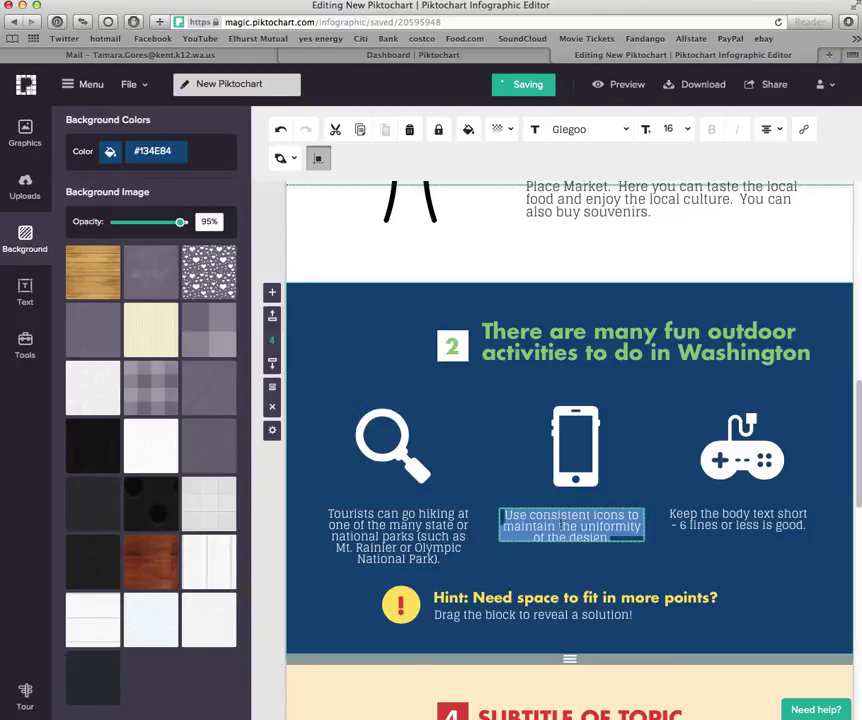
type("Tourists c")
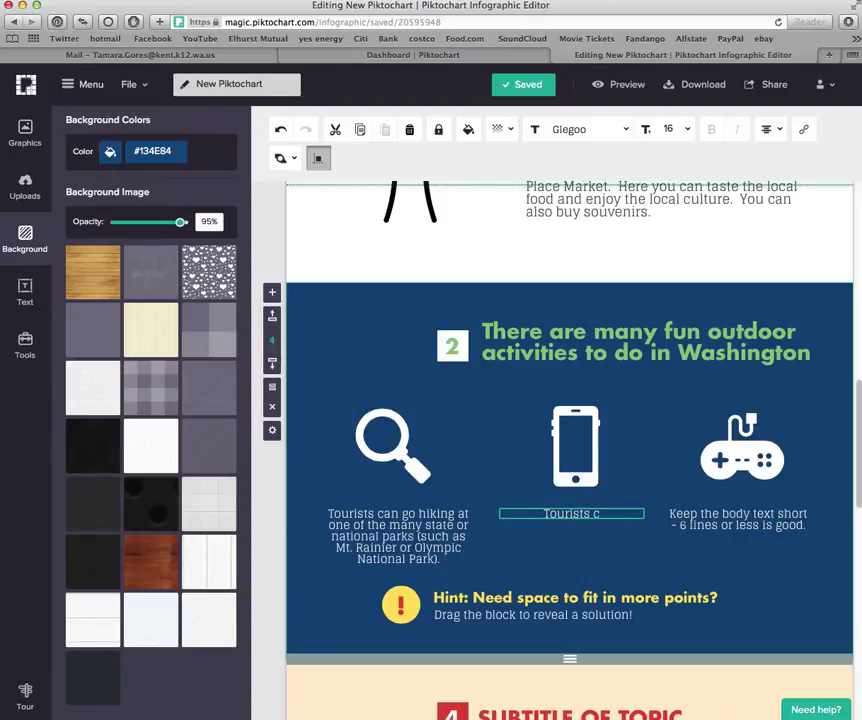
type("lan go ")
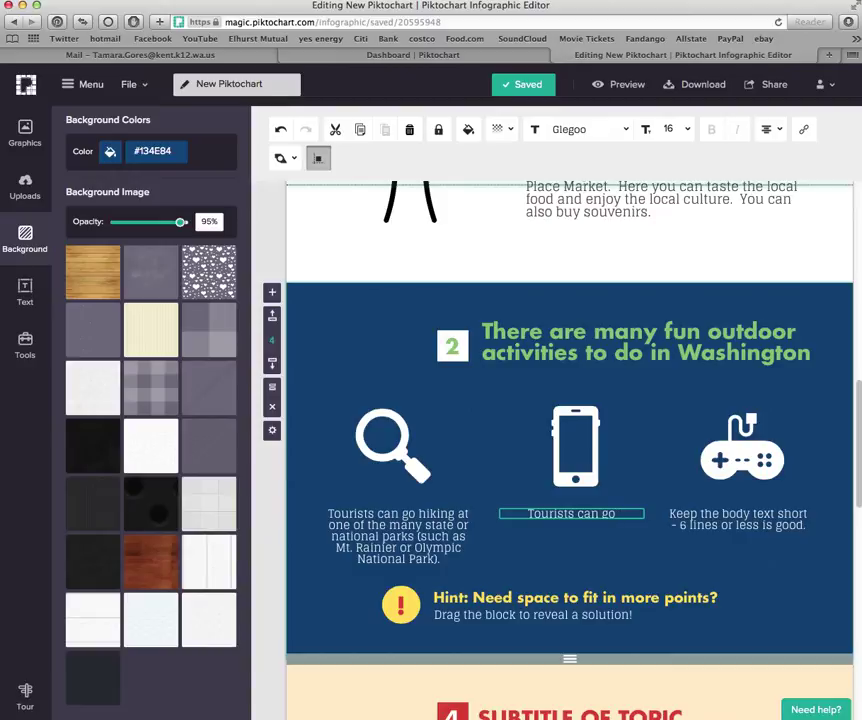
type("whale wat")
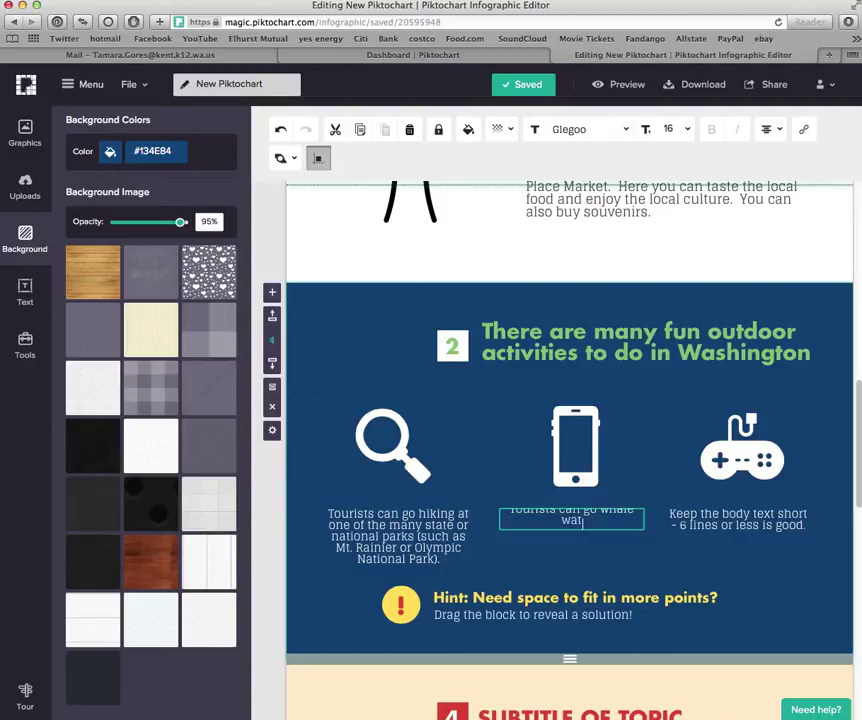
type("ching and see one")
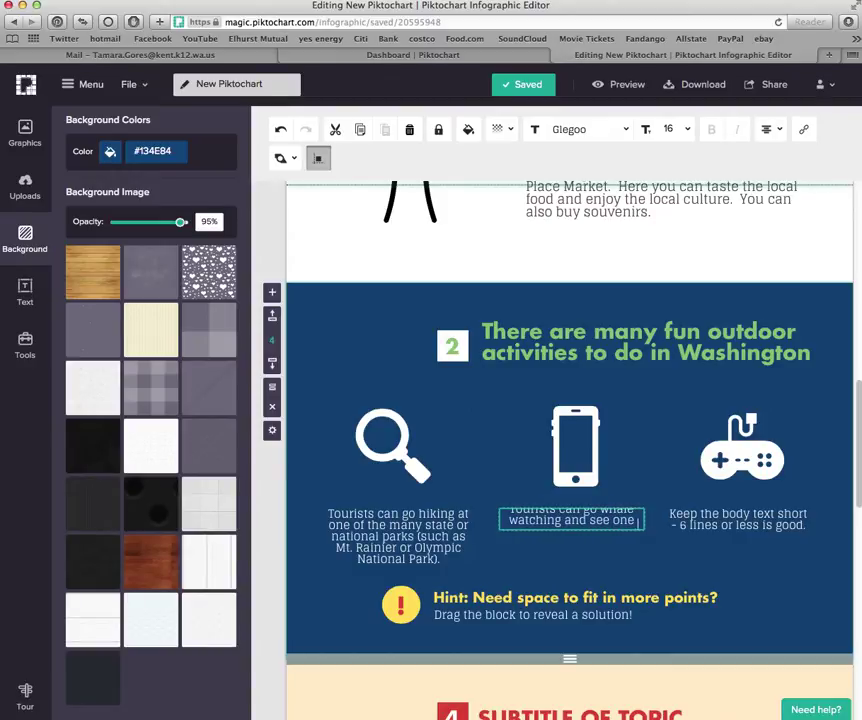
type(" of the 3 ")
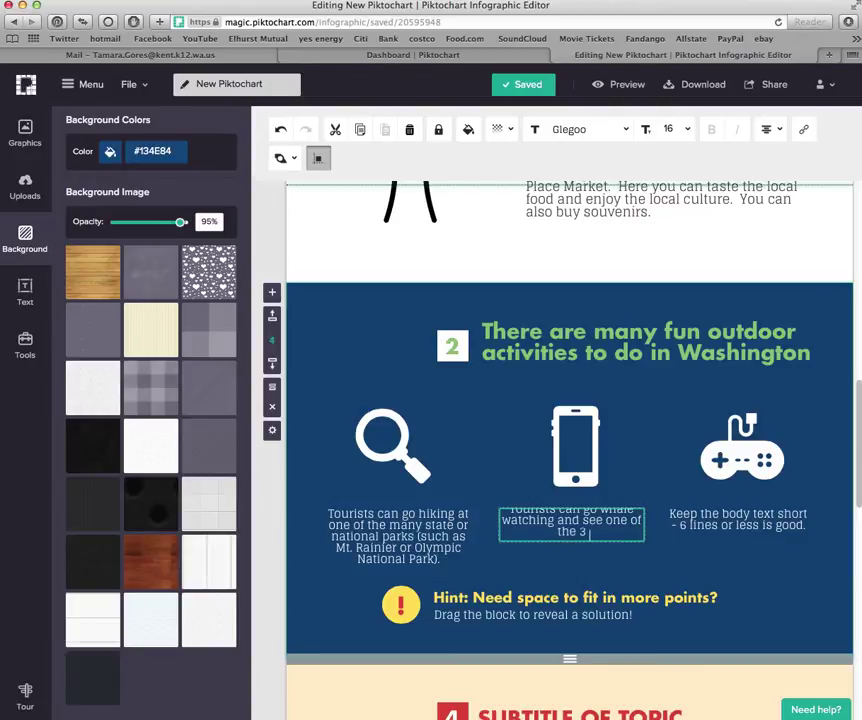
type("Orca fam")
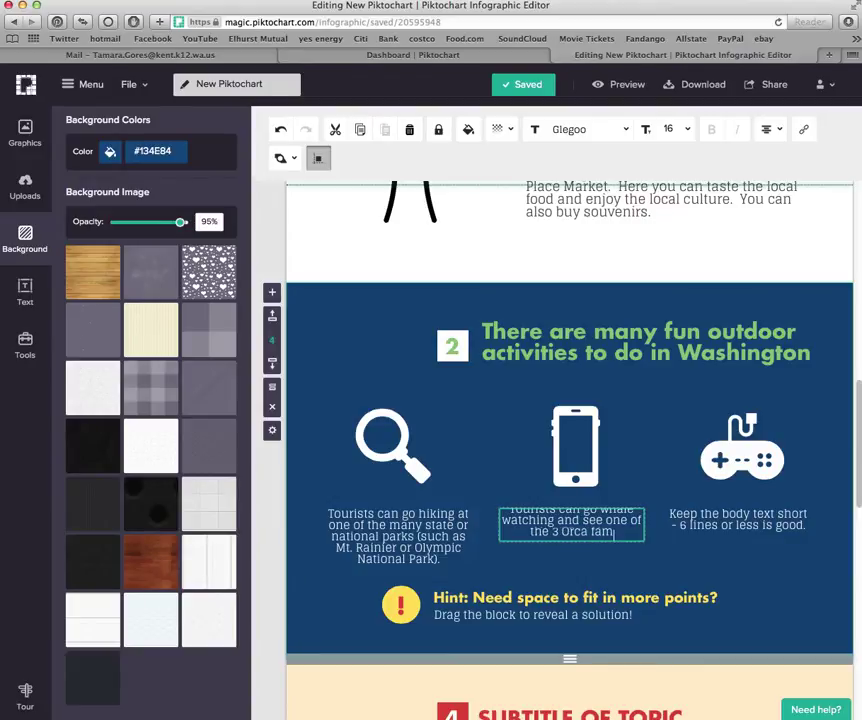
type("ilies living in the ")
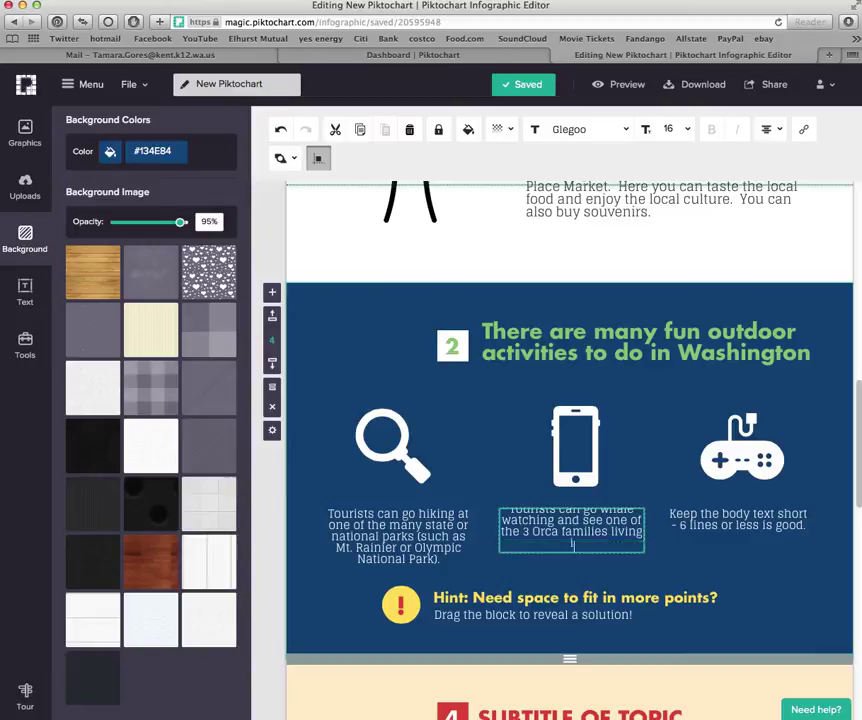
type("harbor.")
left_click(690, 517)
Rewrite the right caption as 'Tourists can go skiing at one of the many snowy mountains in the state.'
double_click(690, 517)
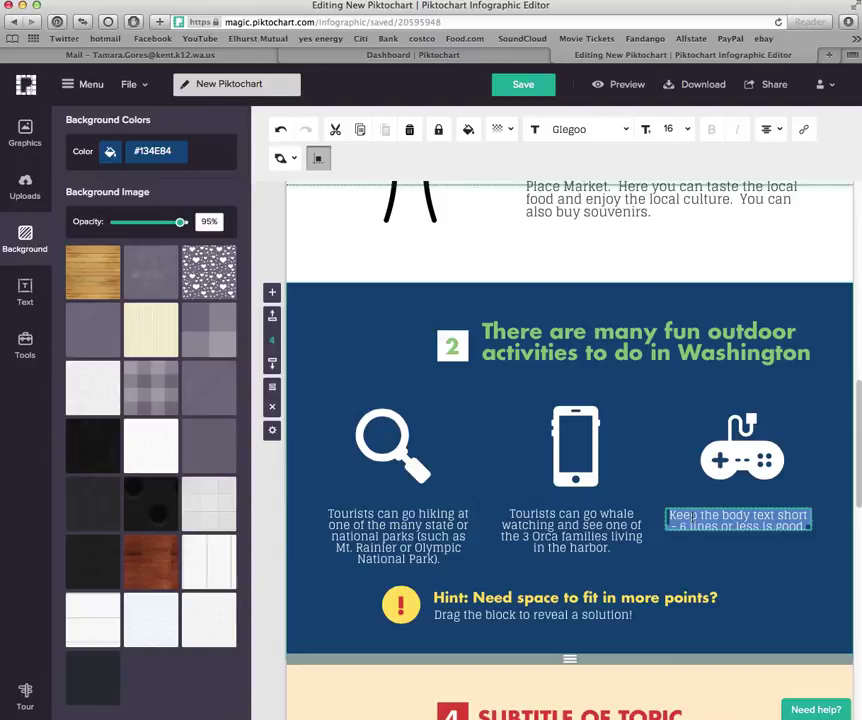
type("Touri")
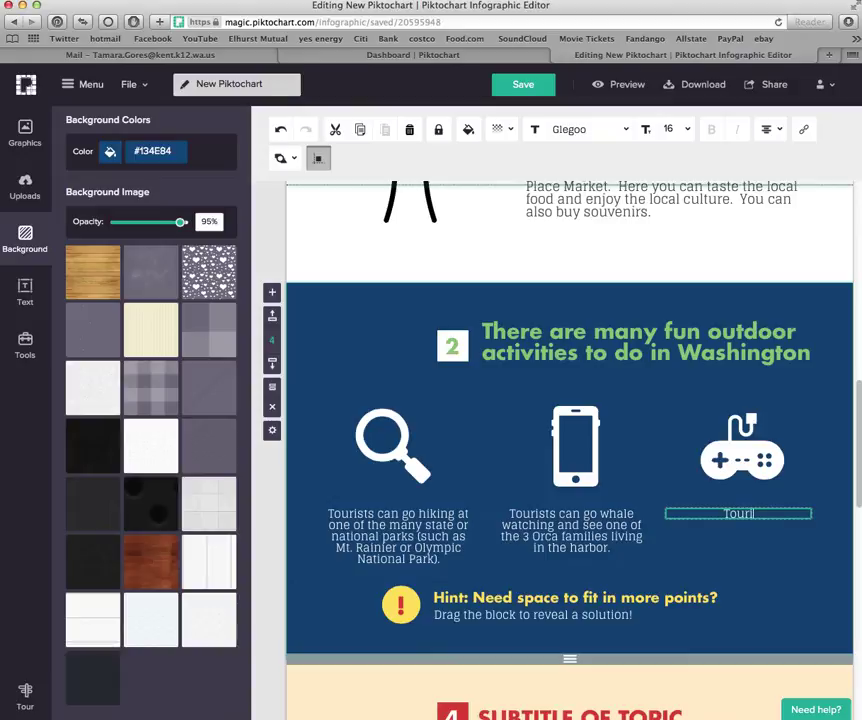
type("sts can go camping")
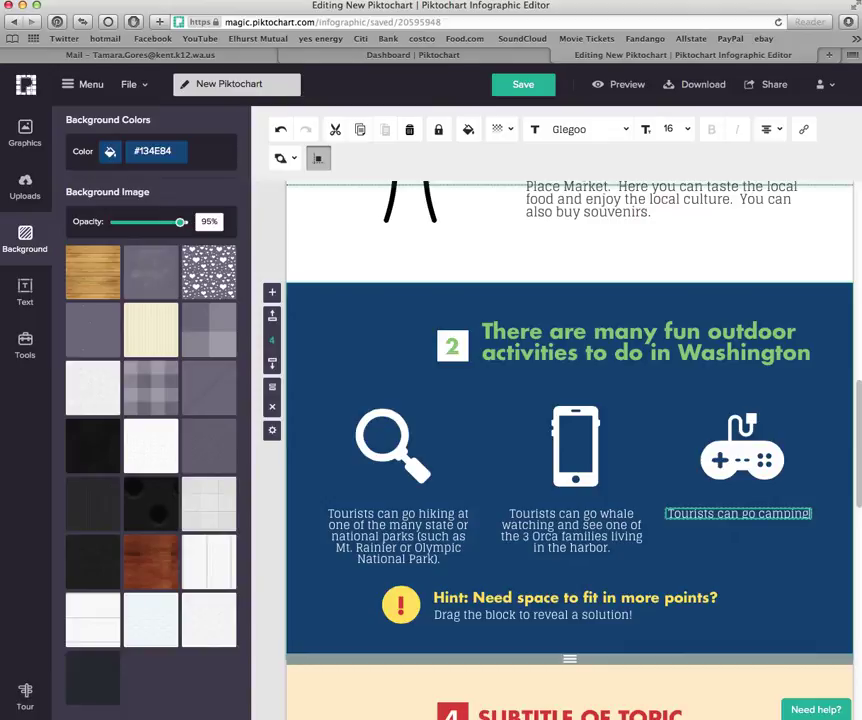
key("BackSpace")
key("BackSpace")
key("BackSpace")
key("BackSpace")
key("BackSpace")
key("BackSpace")
key("BackSpace")
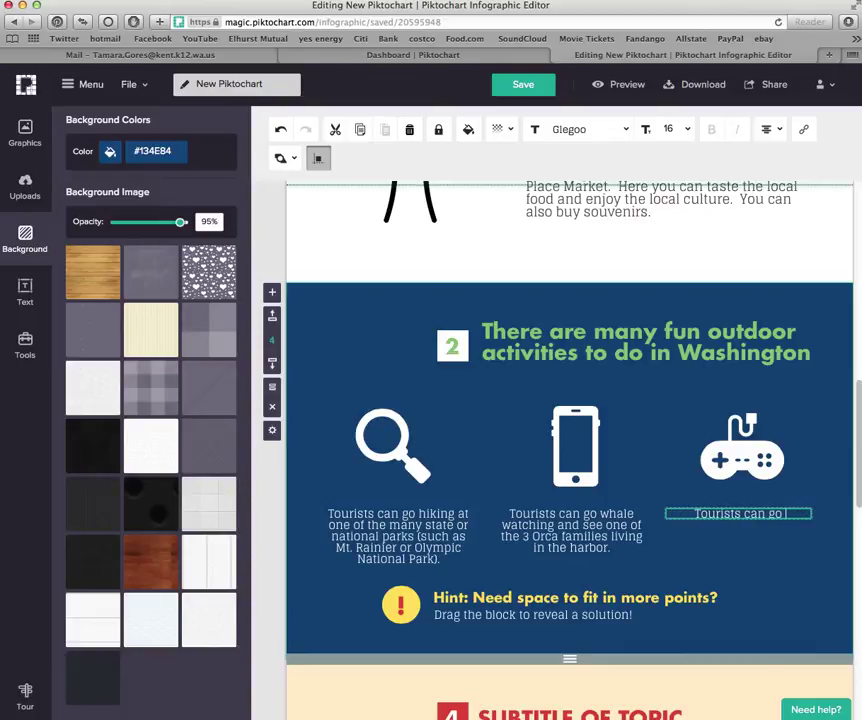
type("skiing a")
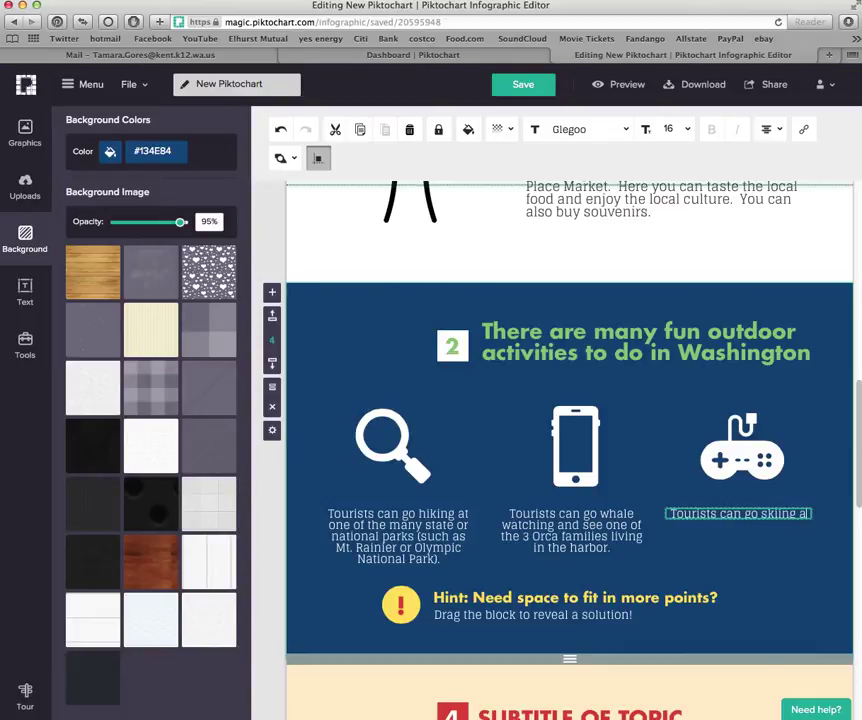
type("t one of the many")
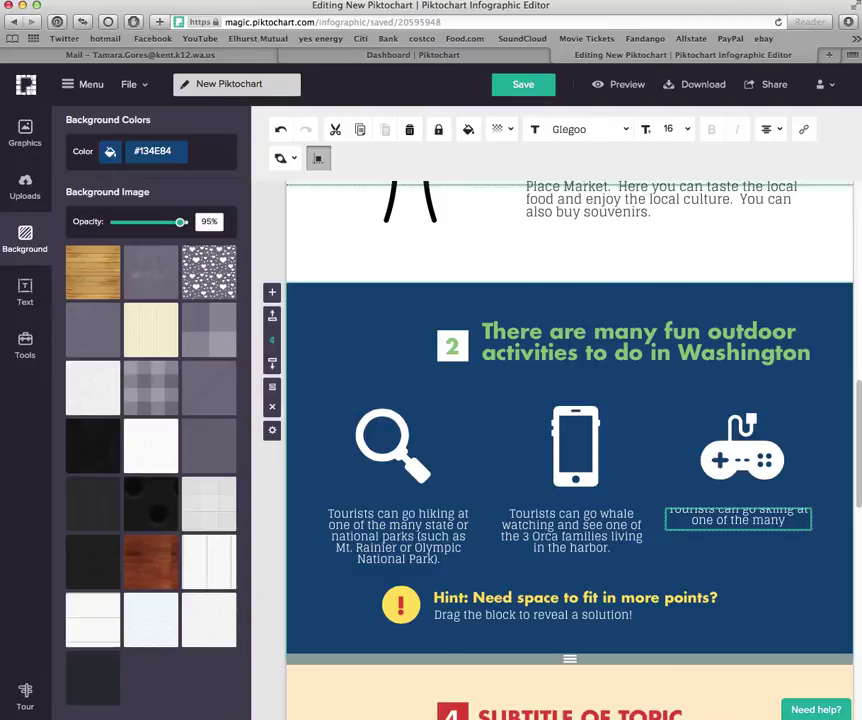
type(" snowy")
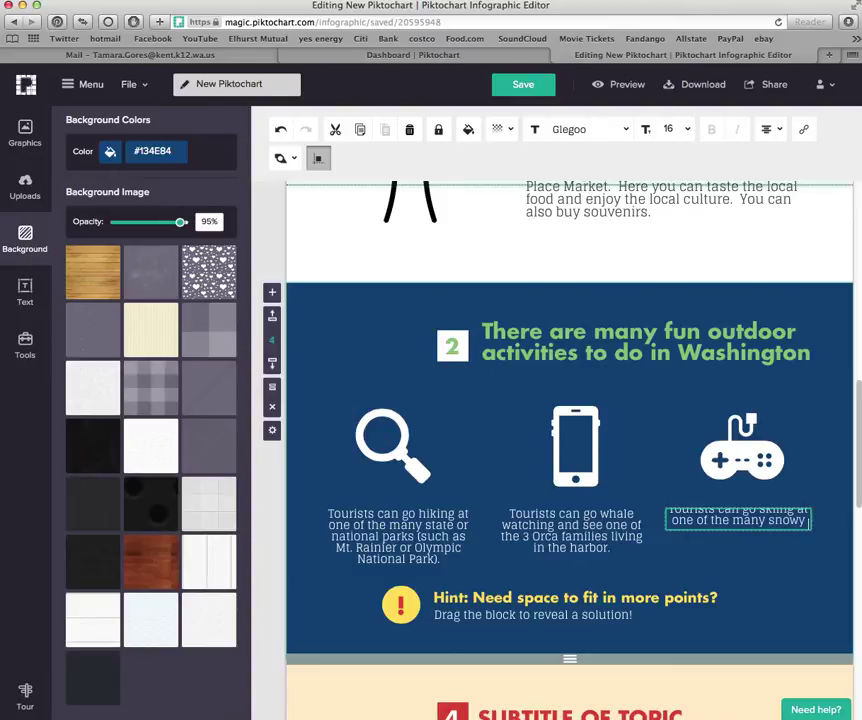
type("mountains")
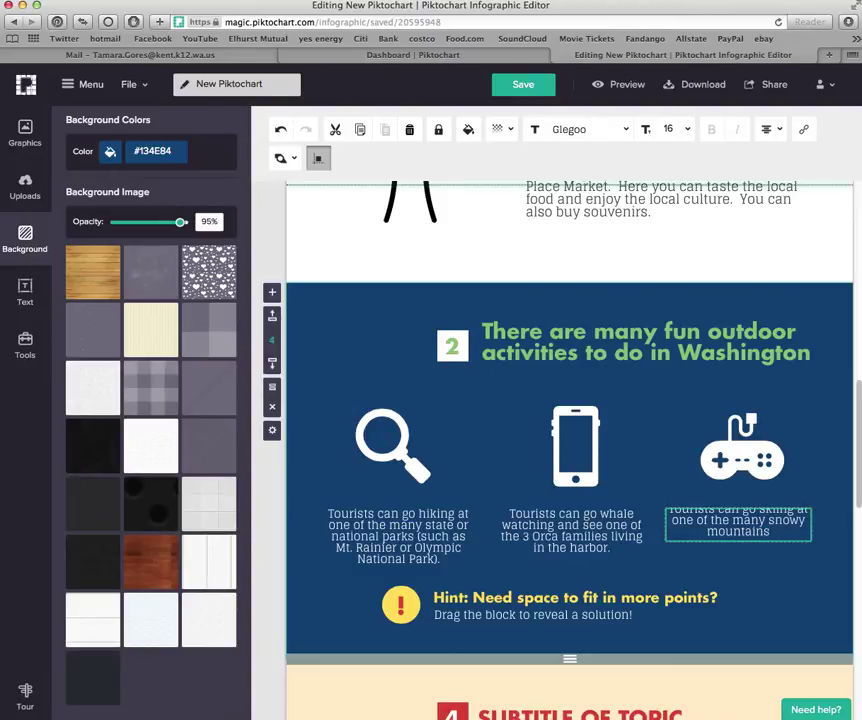
type(" in the state.")
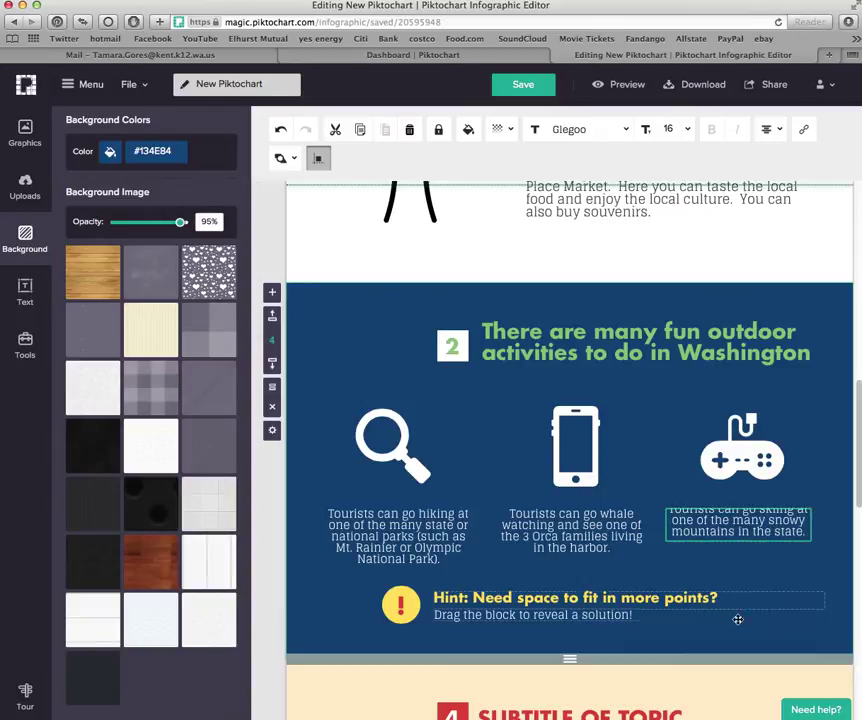
key("Return")
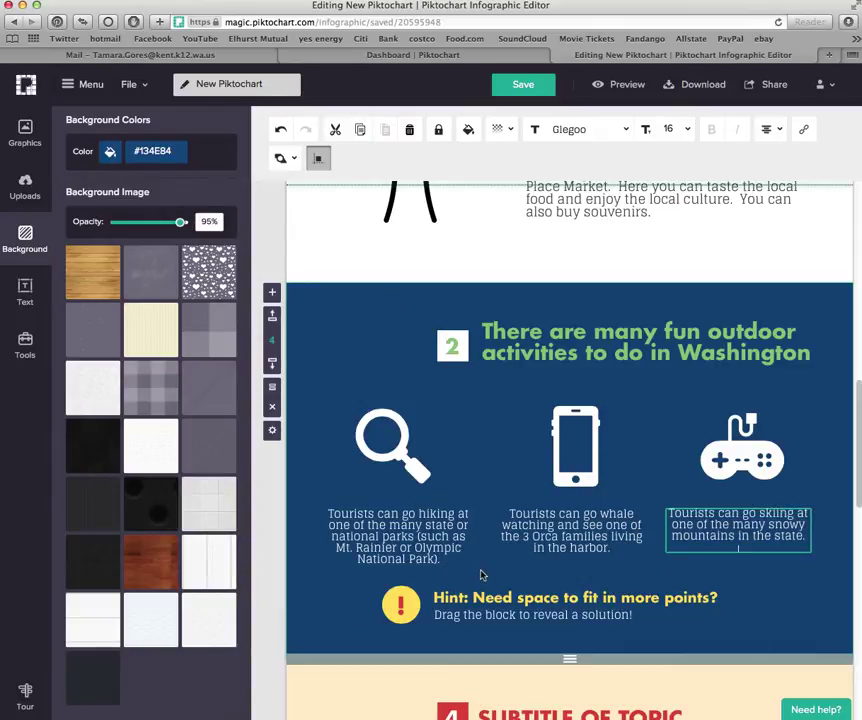
Delete the magnifying-glass icon above the hiking caption
key("Escape")
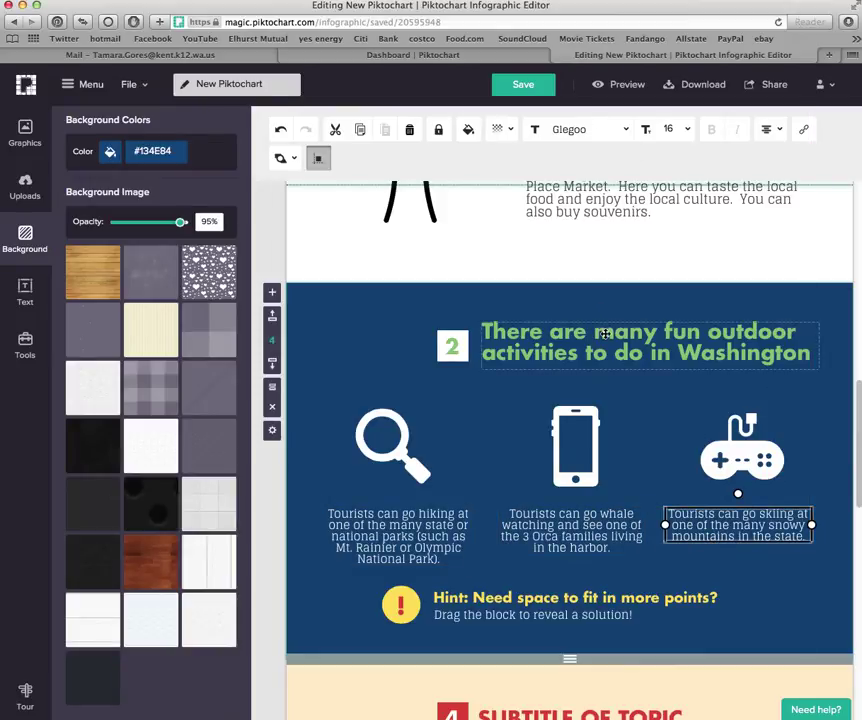
left_click(394, 449)
key("Delete")
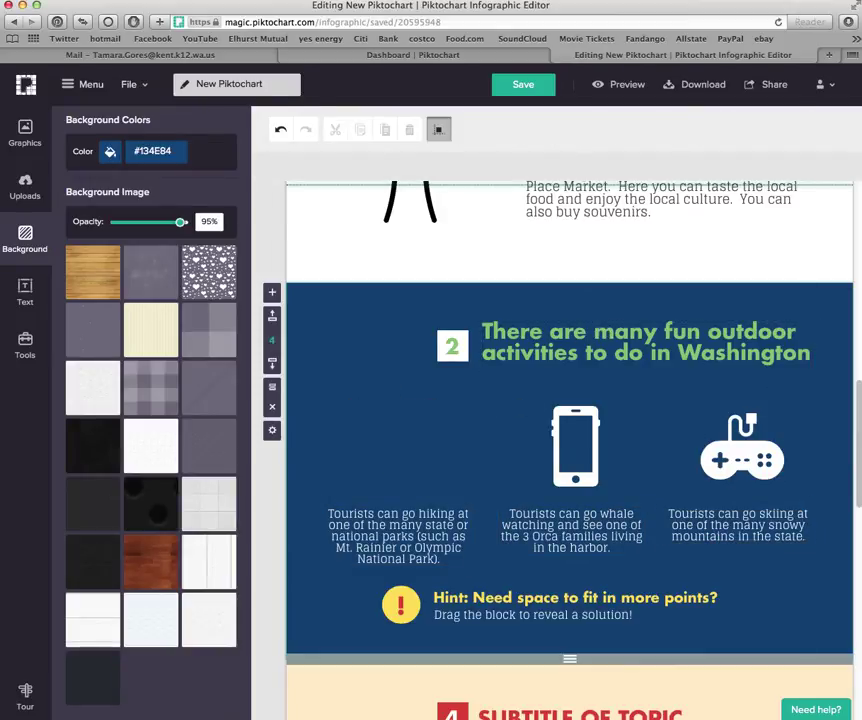
Search icons for 'forest' and place the forest illustration above the hiking caption
left_click(33, 145)
key("ctrl+a")
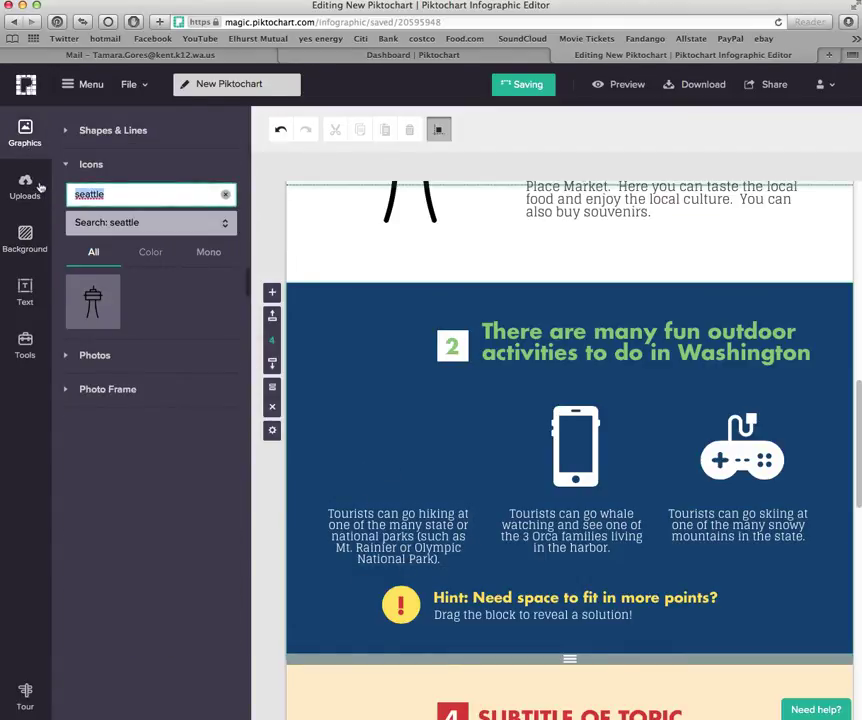
key("BackSpace")
key("Return")
type("forest")
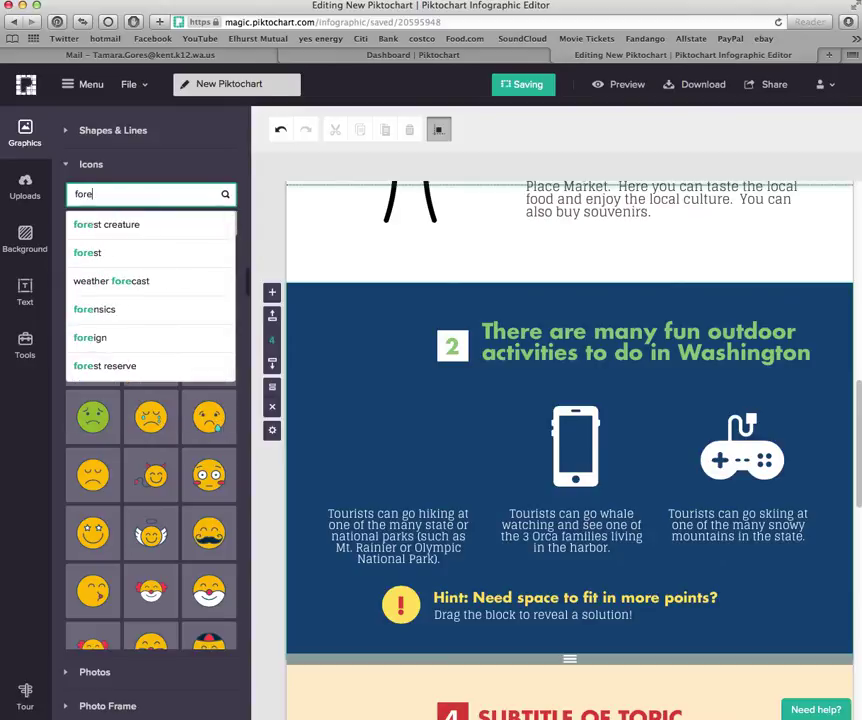
key("Return")
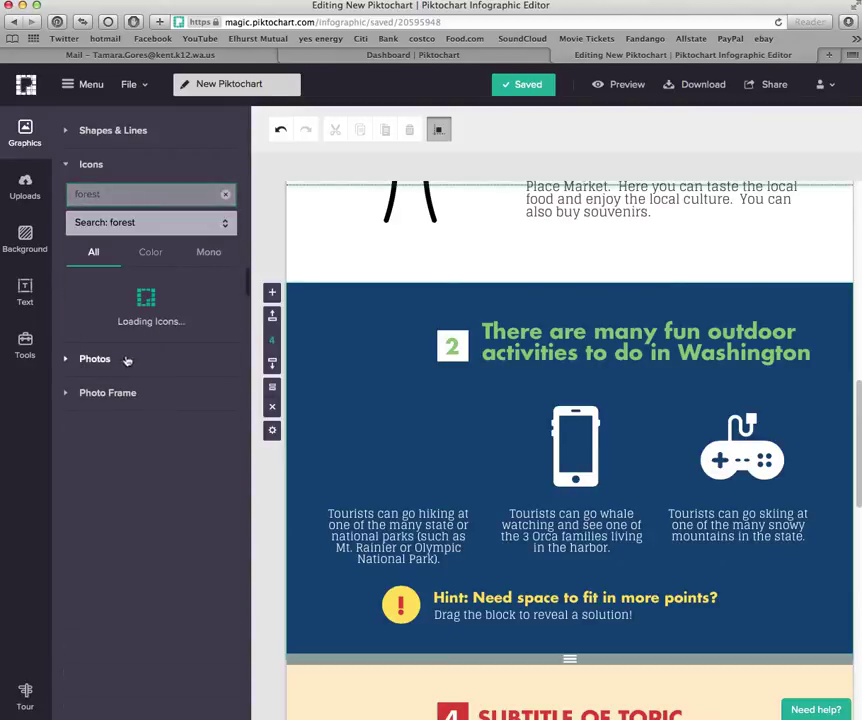
left_click(92, 316)
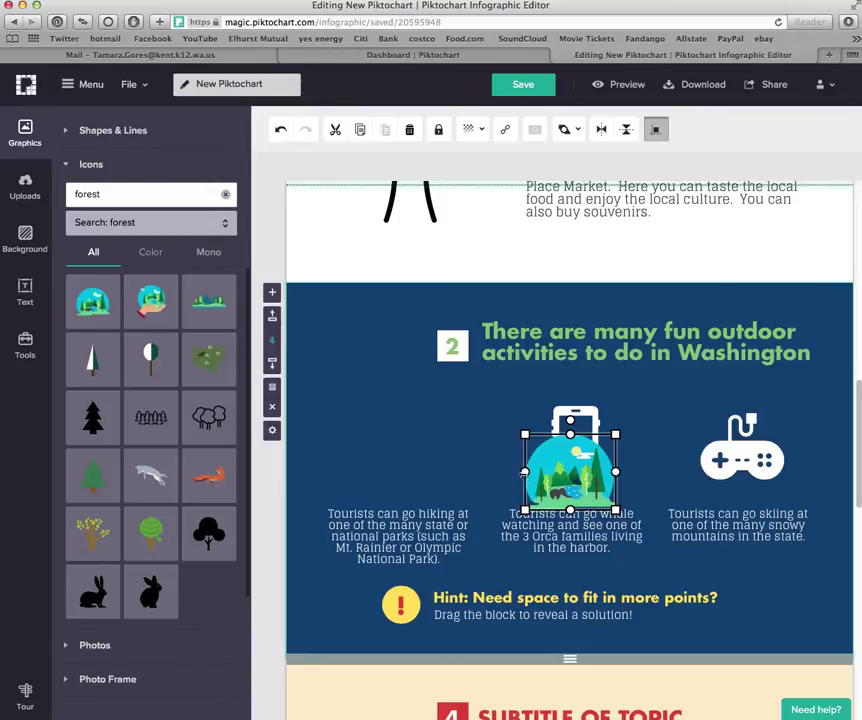
left_click_drag(549, 487, 379, 467)
Delete the phone icon from the middle column
left_click(578, 479)
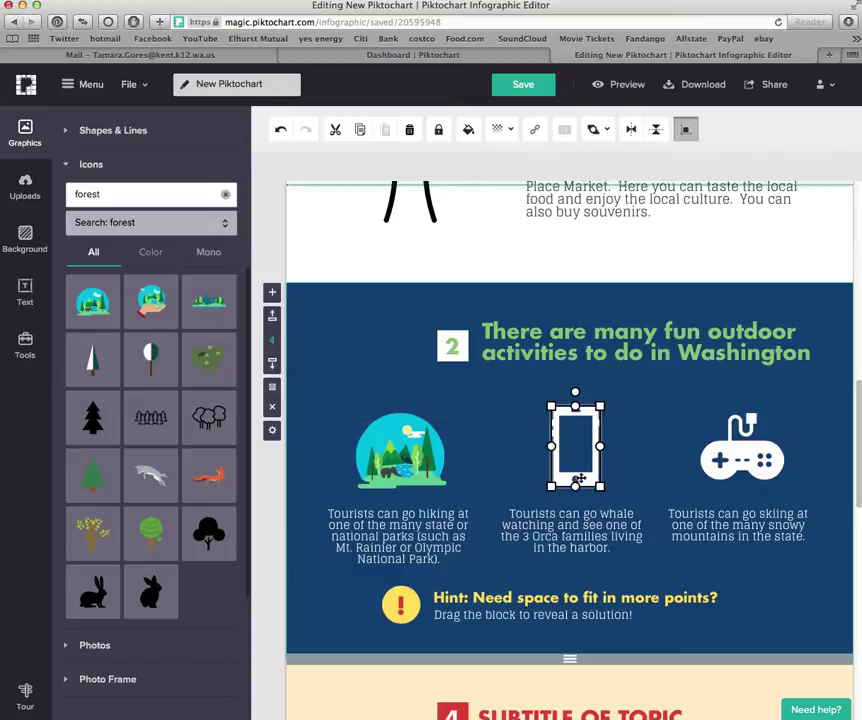
key("Delete")
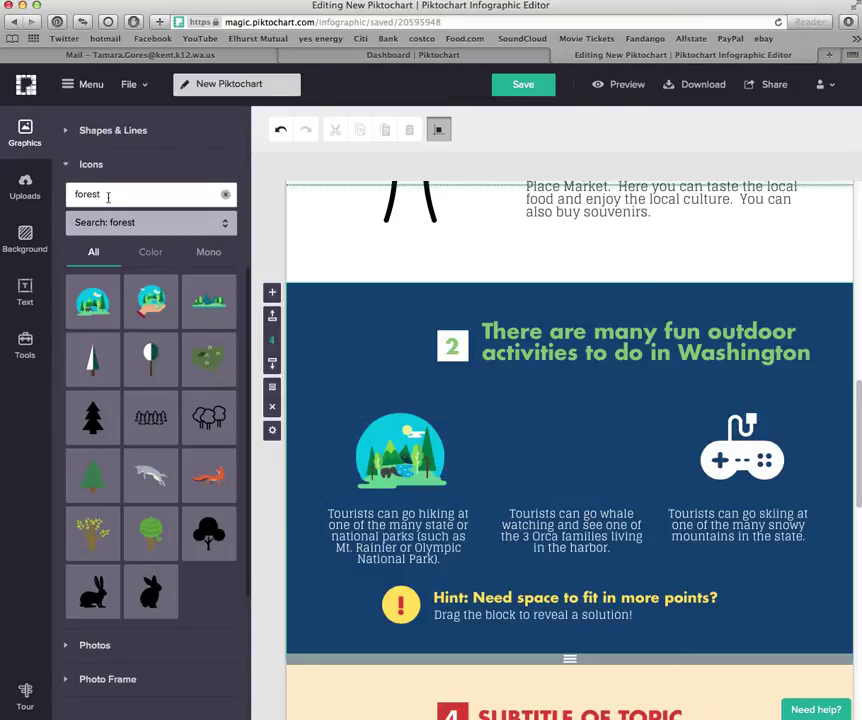
left_click_drag(108, 197, 68, 194)
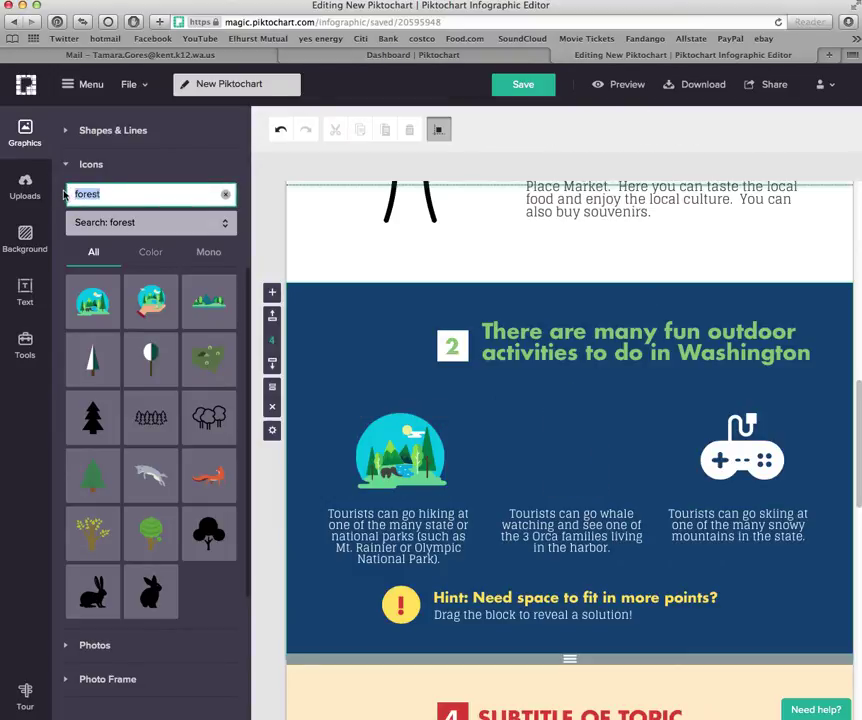
Search icons for 'boat' and place the blue sailboat above the whale-watching caption
type("boat")
key("Return")
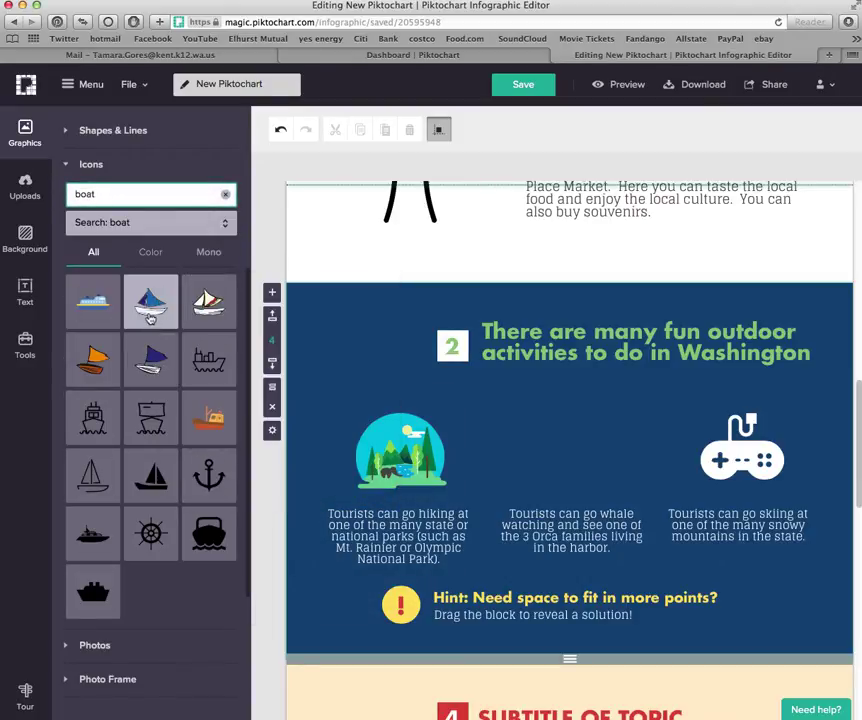
left_click_drag(149, 318, 603, 481)
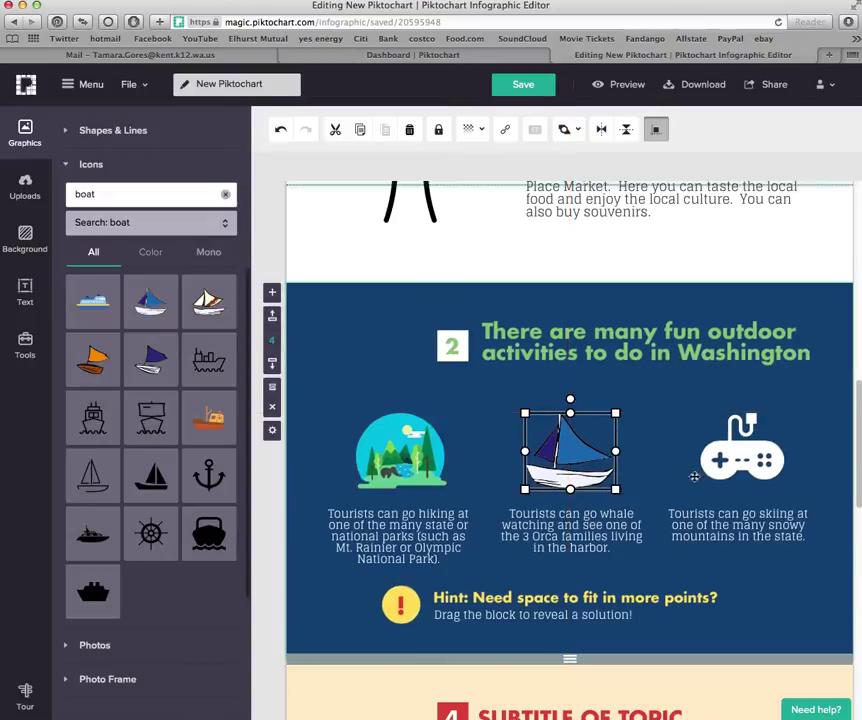
Delete the game-controller icon from the right column
left_click(749, 456)
key("Delete")
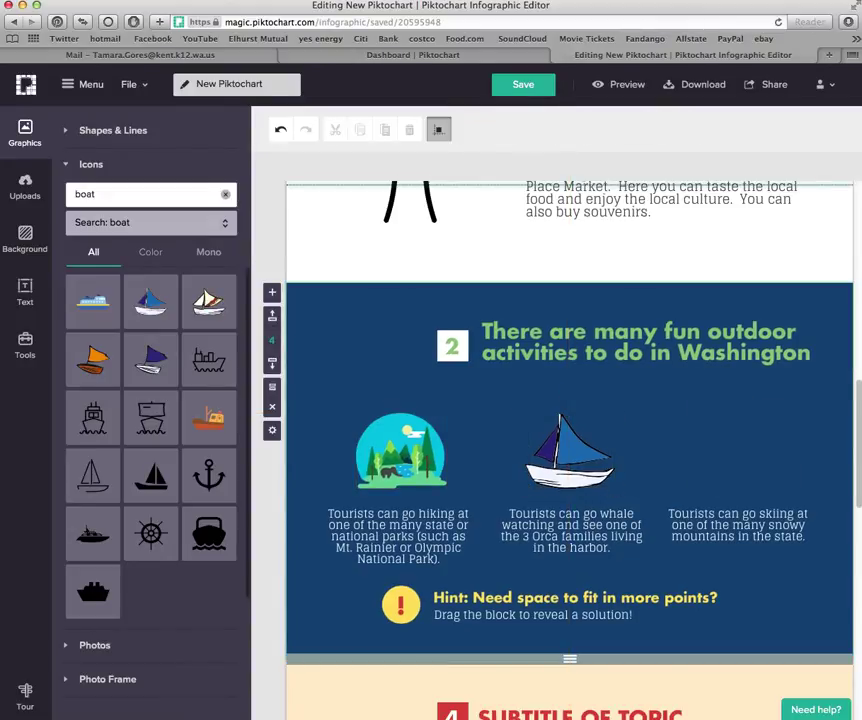
left_click_drag(100, 193, 50, 195)
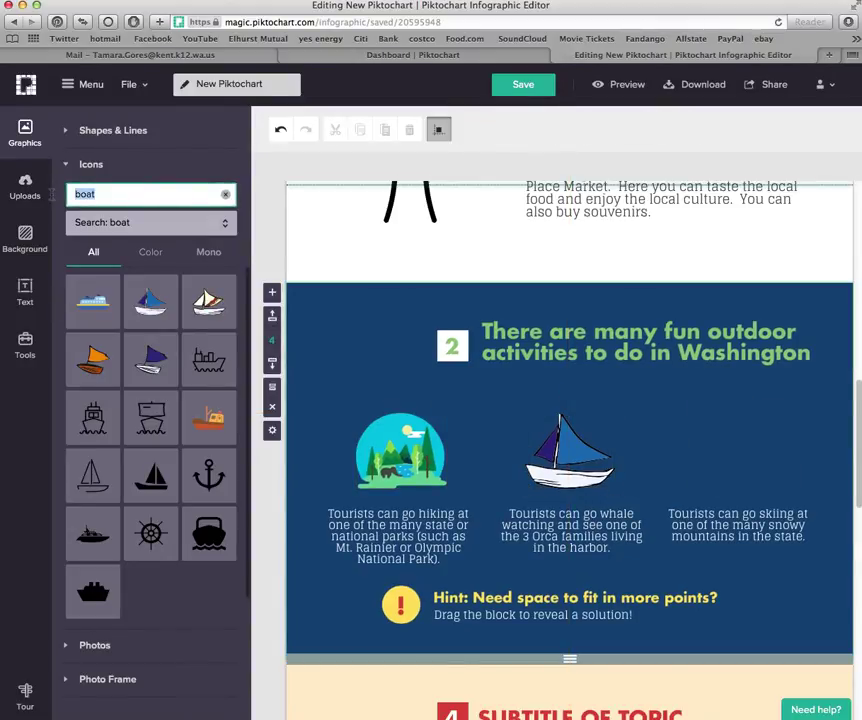
Search icons for 'skiing' and place the snowy mountain icon above the skiing caption
type("skiing")
key("Return")
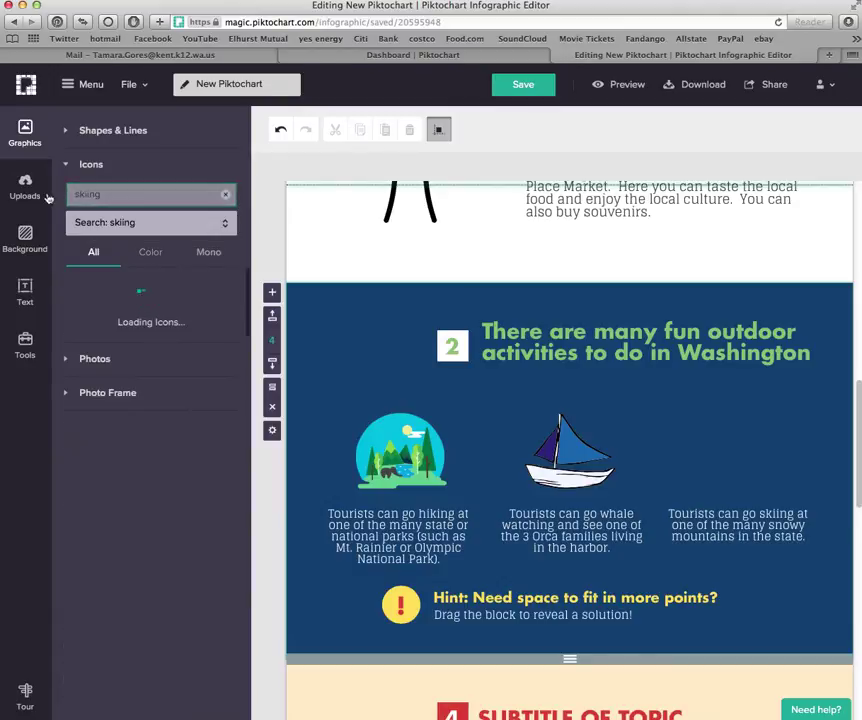
left_click(93, 302)
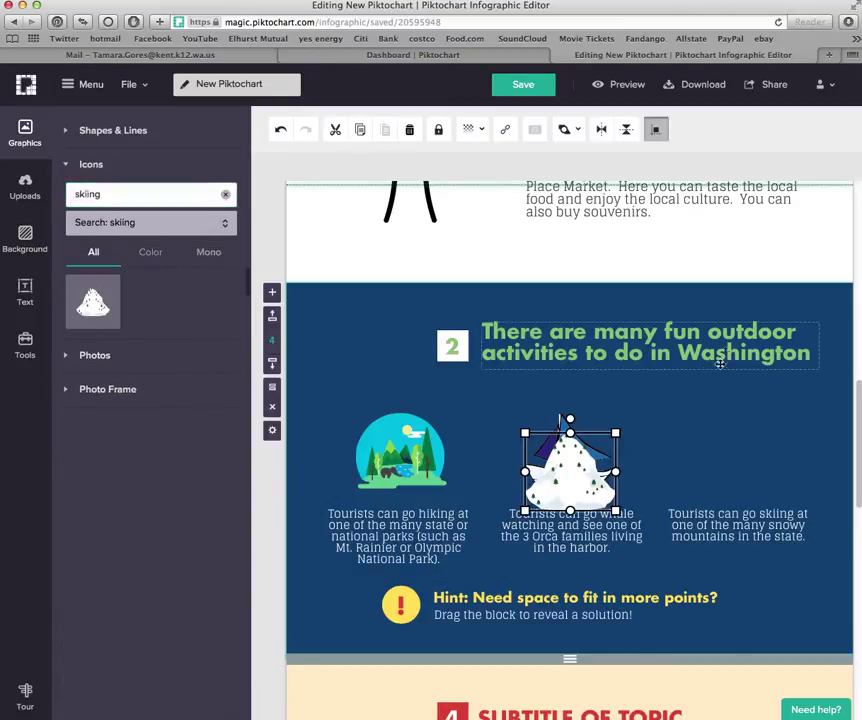
left_click_drag(578, 492, 746, 470)
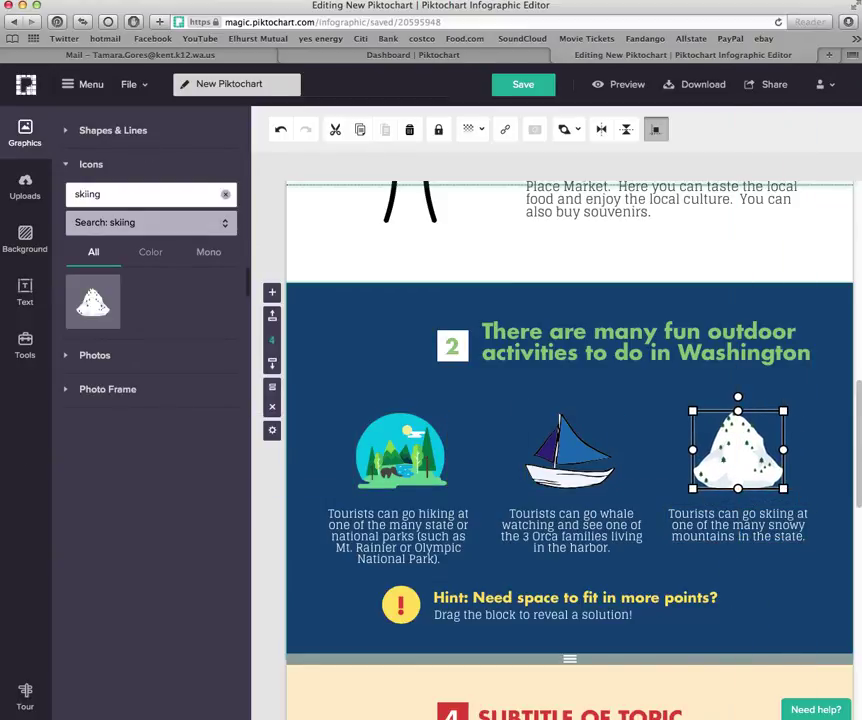
left_click(463, 349)
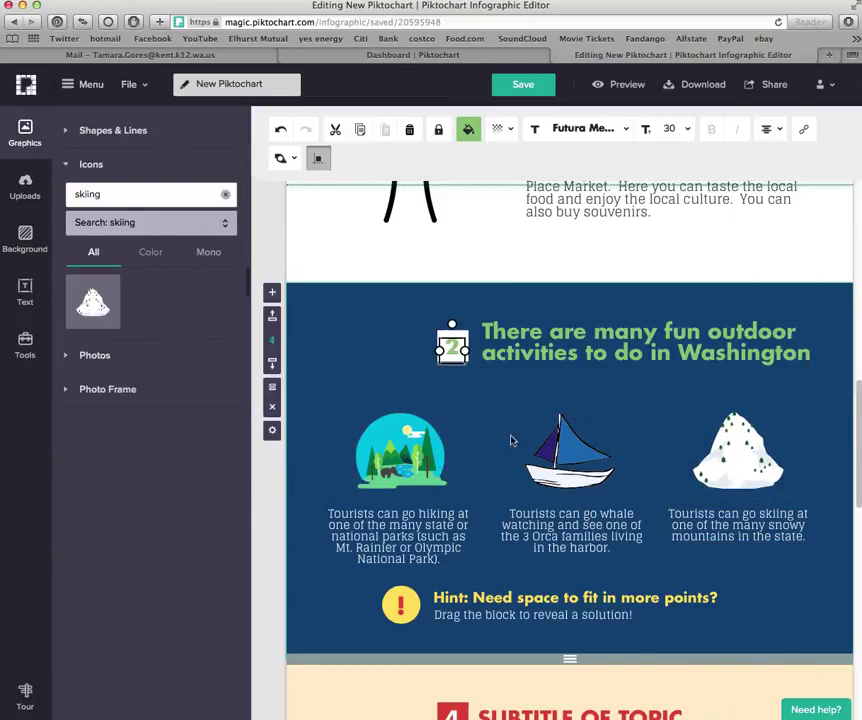
scroll(511, 440, "up", 3)
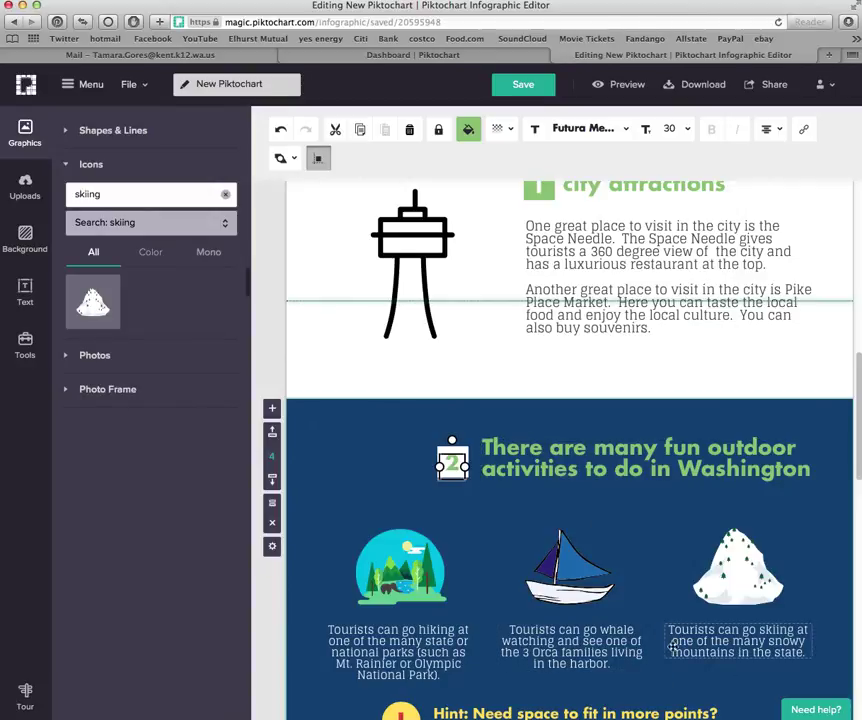
scroll(672, 647, "down", 5)
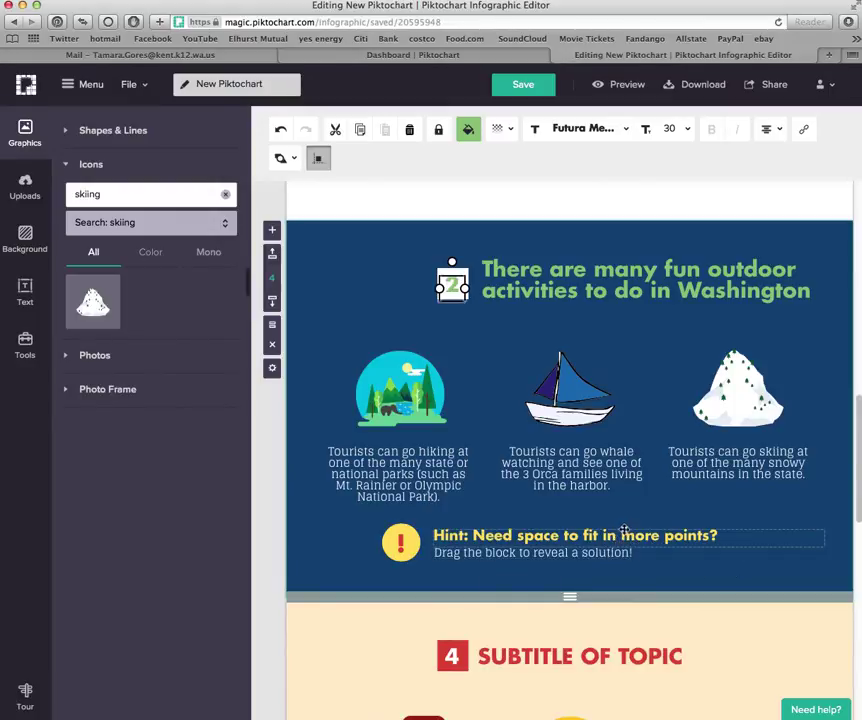
Delete the outdoor block's hint heading, its drag-the-block instruction line and the exclamation mark
scroll(560, 585, "down", 1)
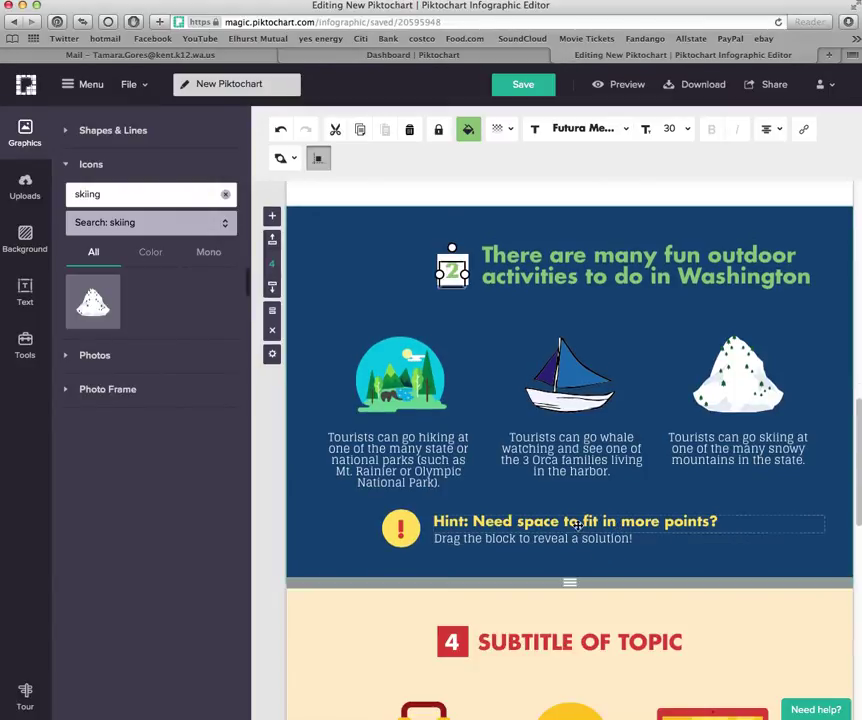
left_click_drag(570, 582, 569, 398)
left_click(488, 364)
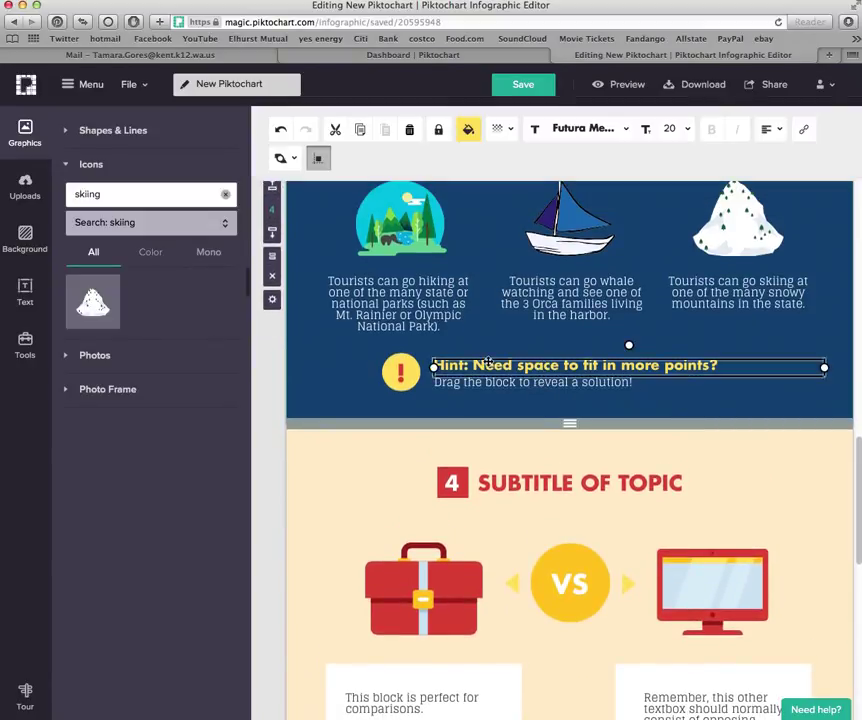
key("Delete")
left_click(483, 383)
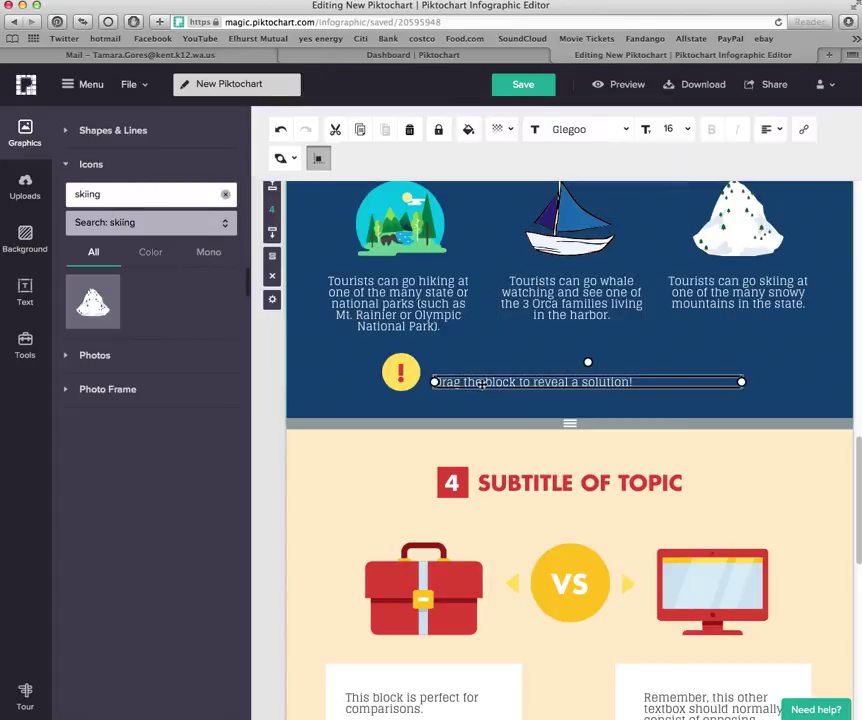
key("Delete")
left_click(402, 376)
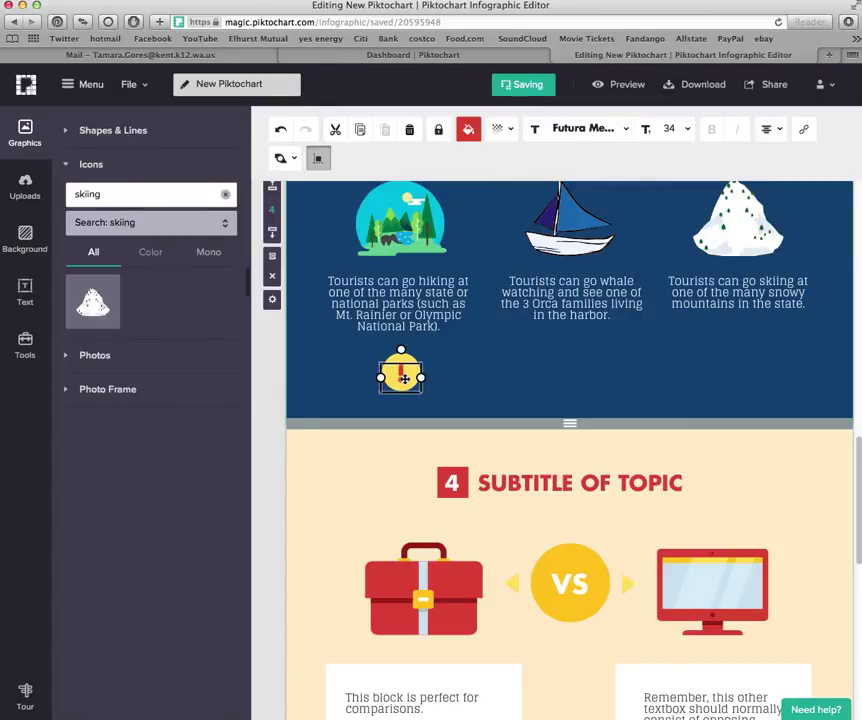
key("Delete")
Delete the leftover yellow circle and duplicate the outdoor activities block
left_click(404, 386)
key("Delete")
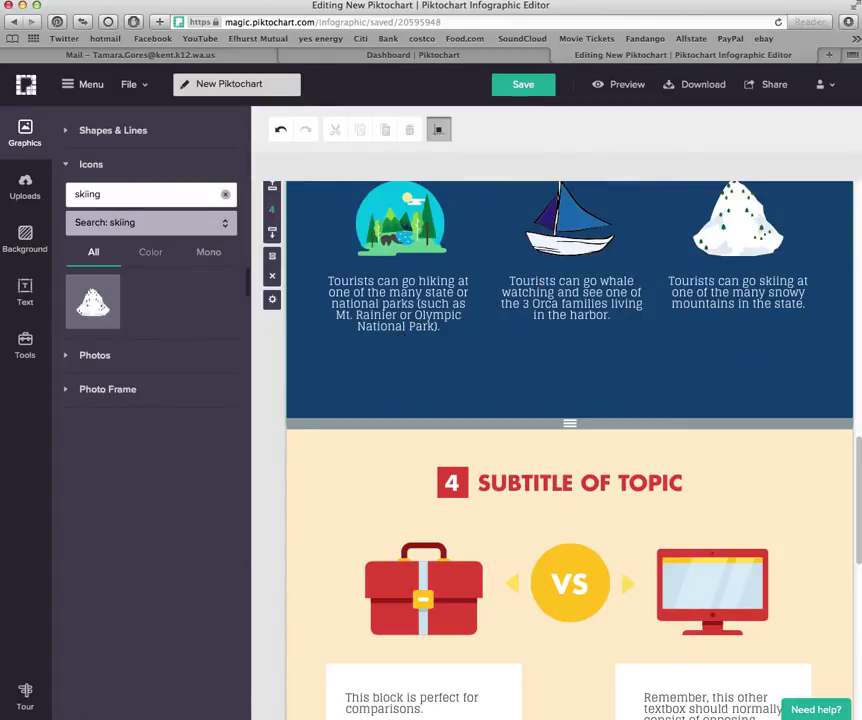
scroll(449, 387, "up", 3)
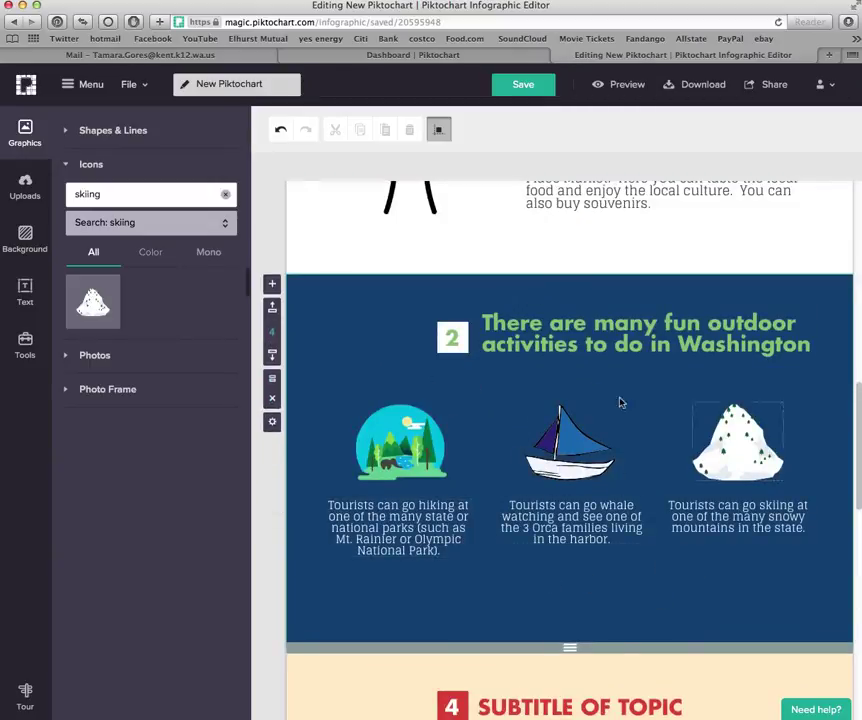
left_click(272, 381)
Give the copied block a light green #93C47D background
scroll(490, 440, "down", 4)
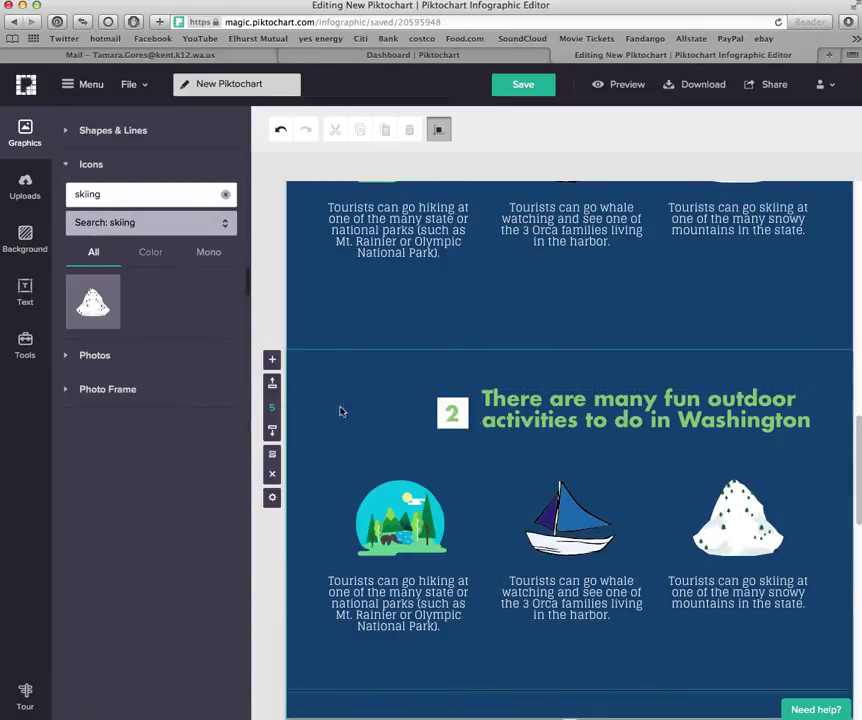
left_click(25, 240)
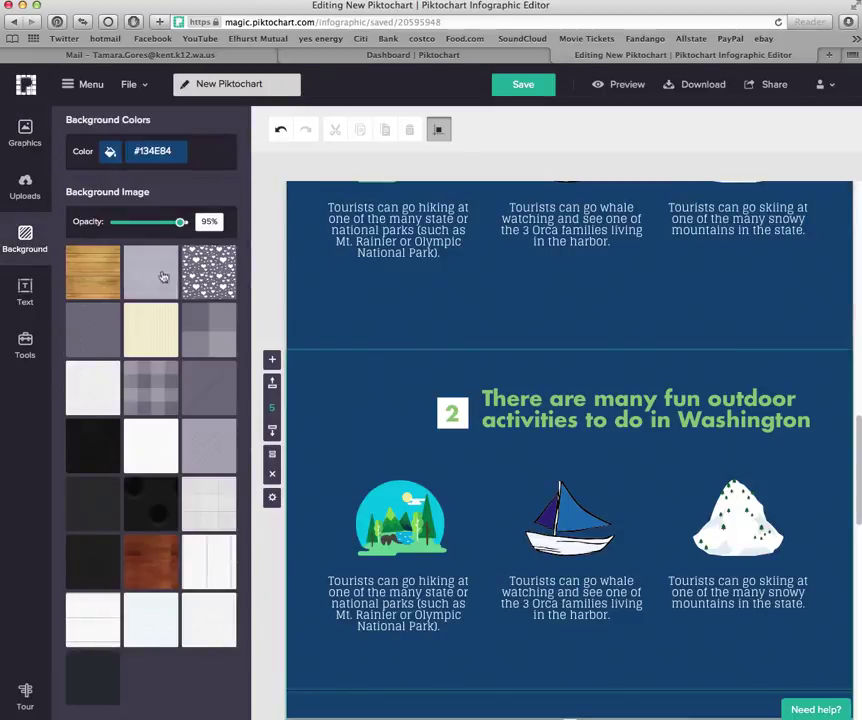
left_click(110, 152)
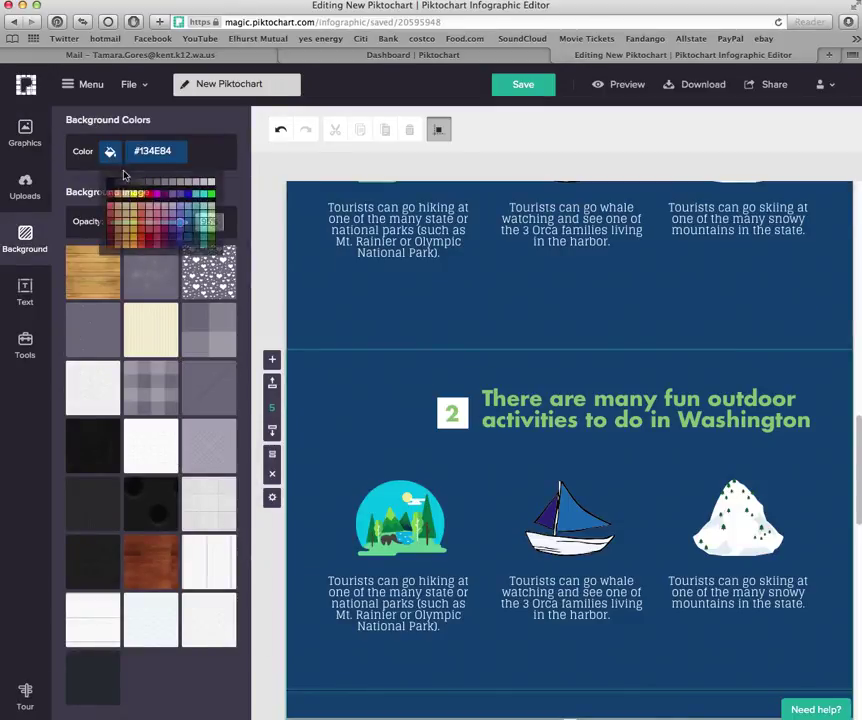
left_click(211, 232)
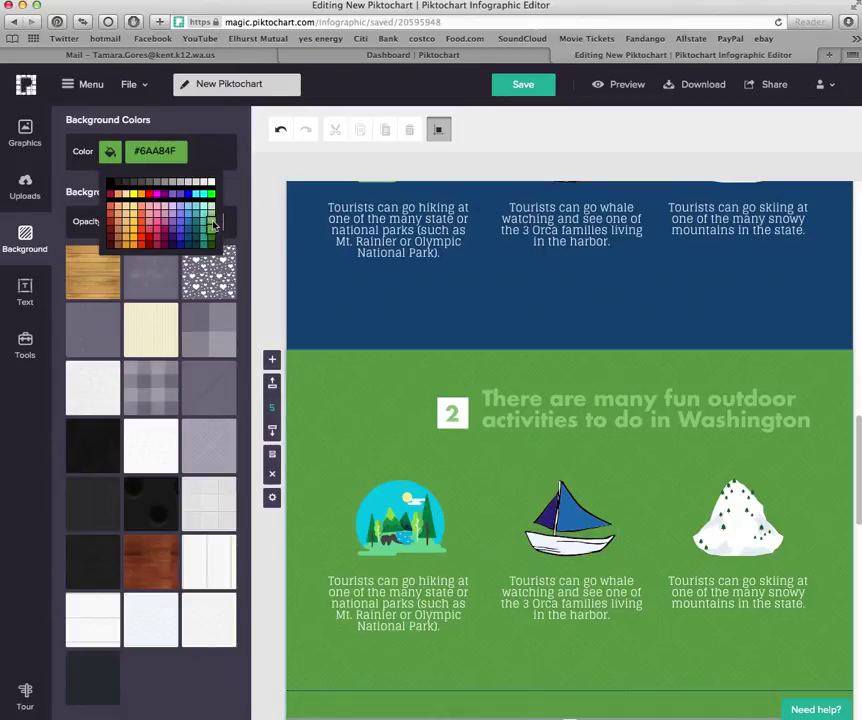
left_click(211, 226)
Recolour the copied block's heading text dark blue
scroll(600, 540, "down", 3)
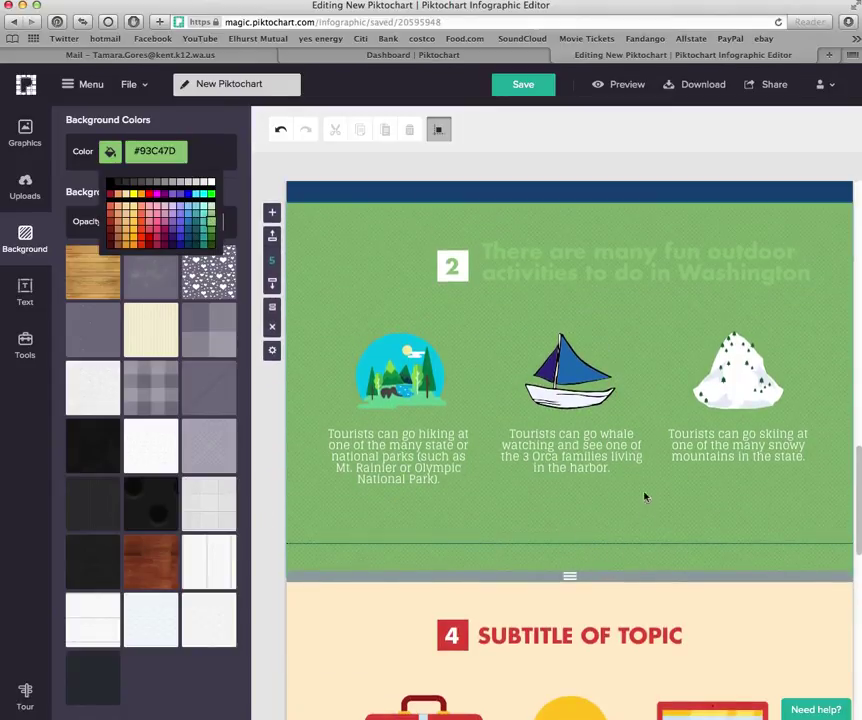
left_click(558, 254)
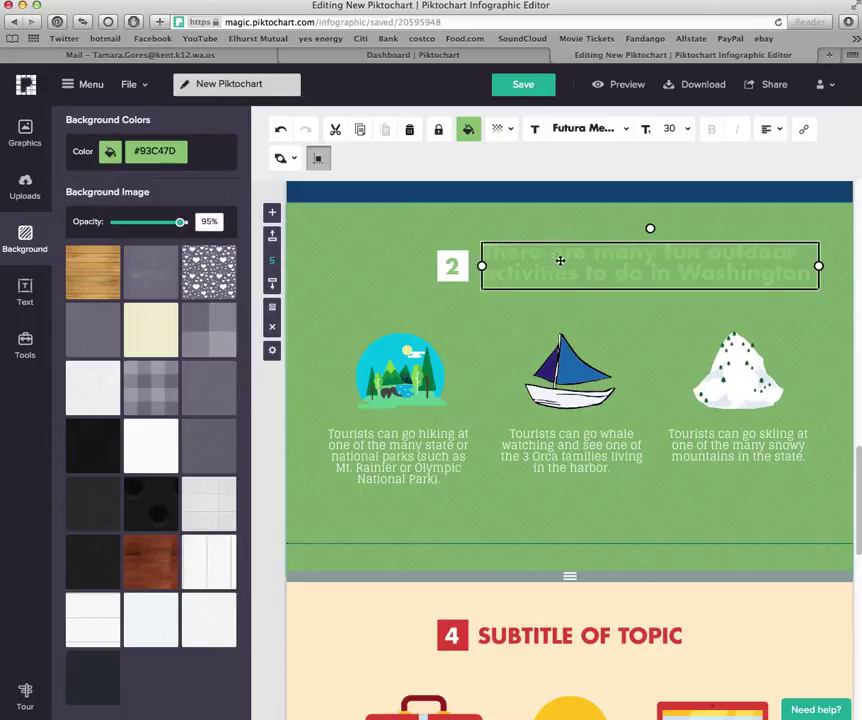
left_click(470, 133)
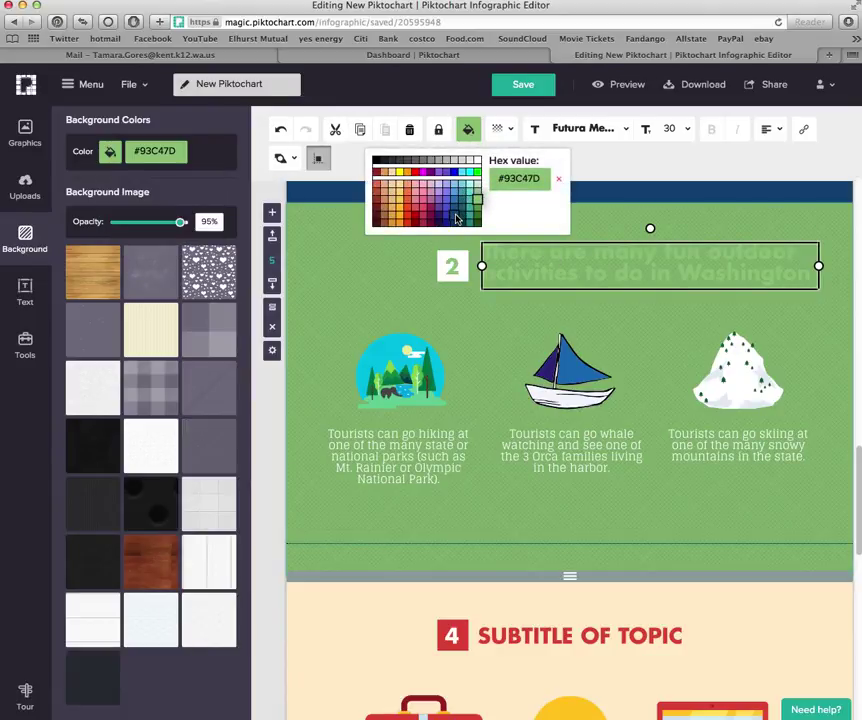
left_click(456, 218)
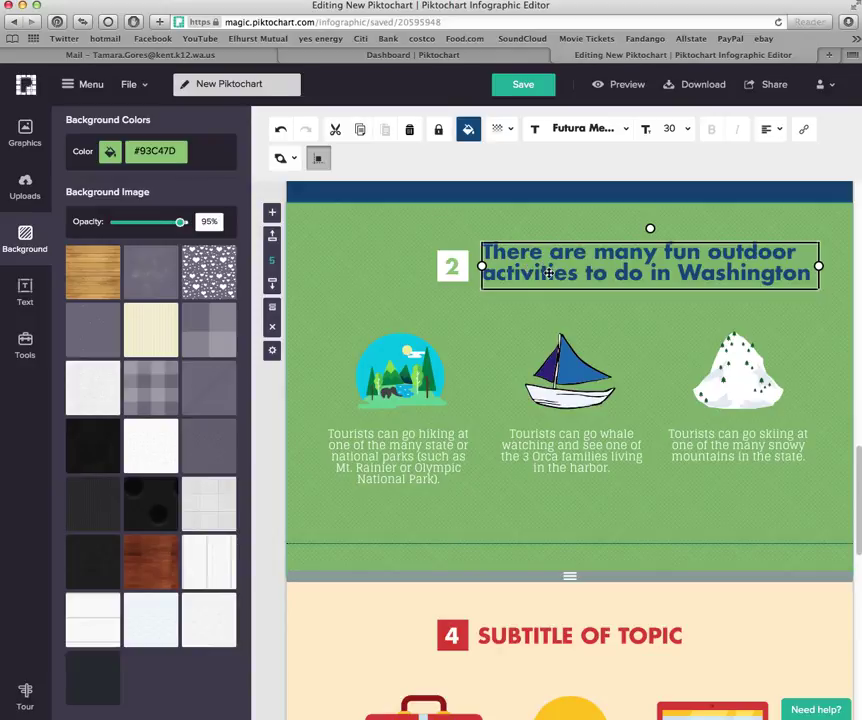
double_click(548, 272)
type("There are m")
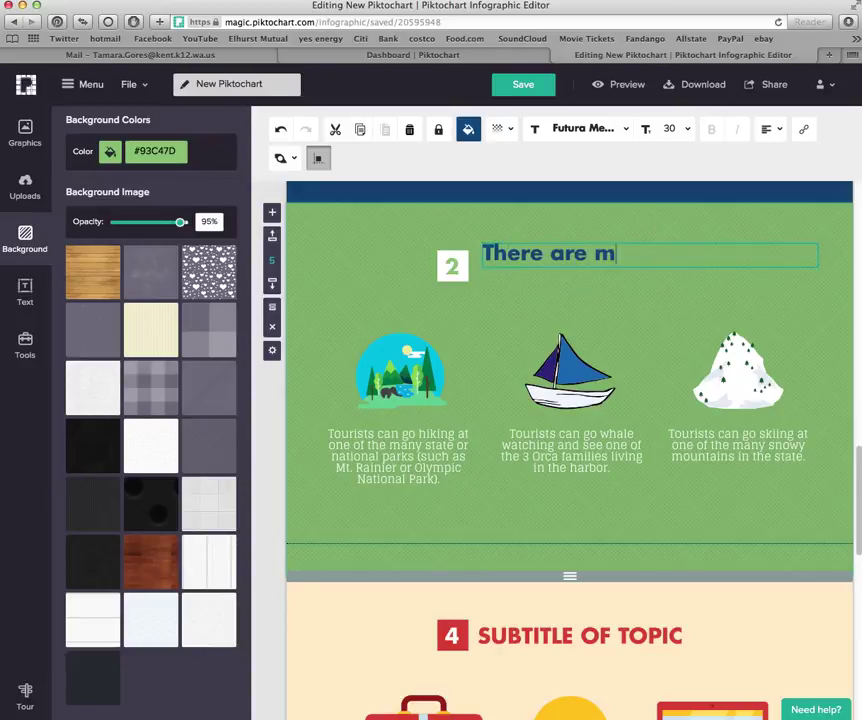
type("any museum")
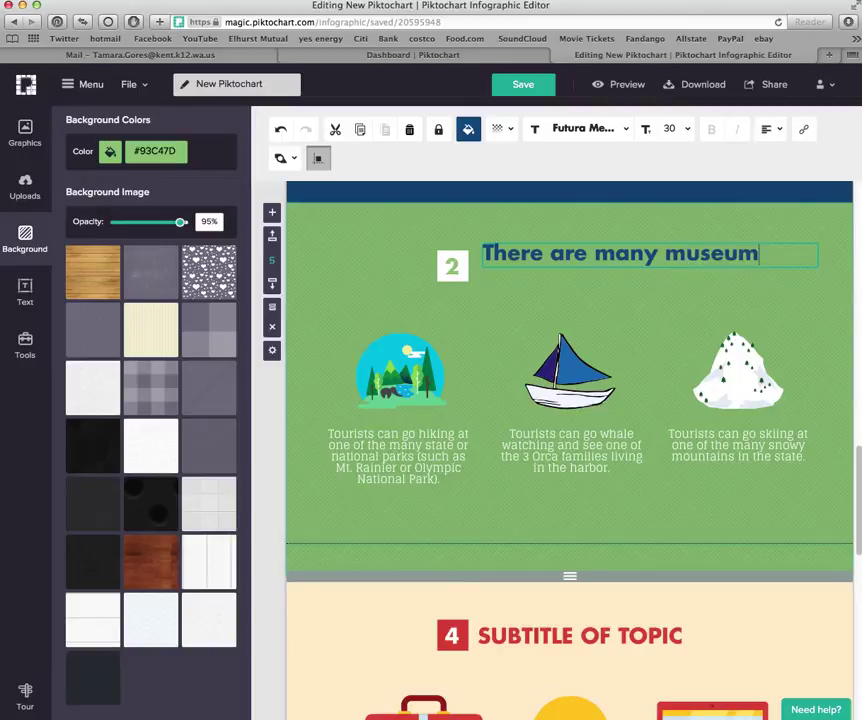
type("s in Washin")
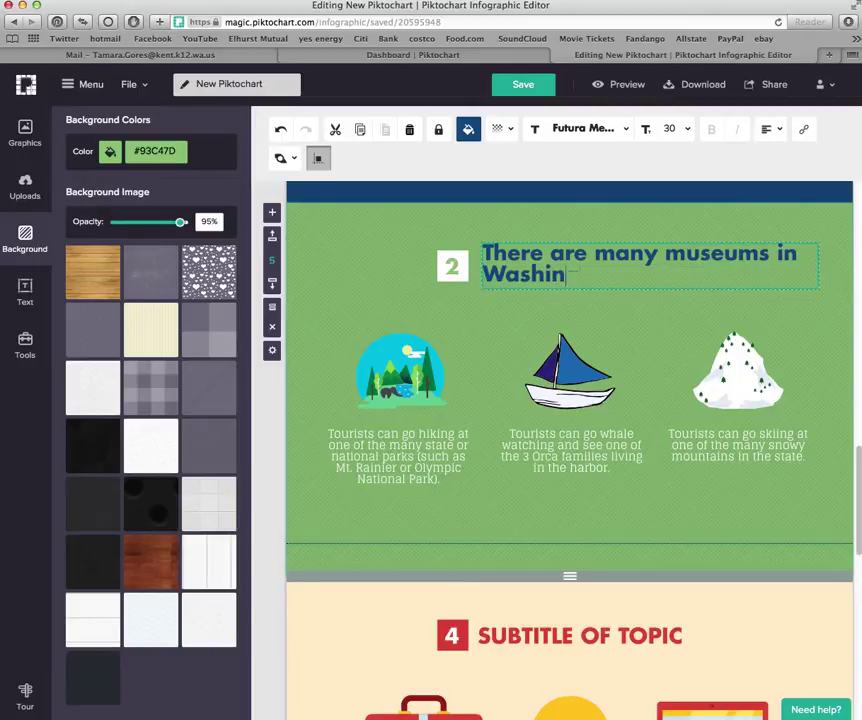
type("gton to visit.")
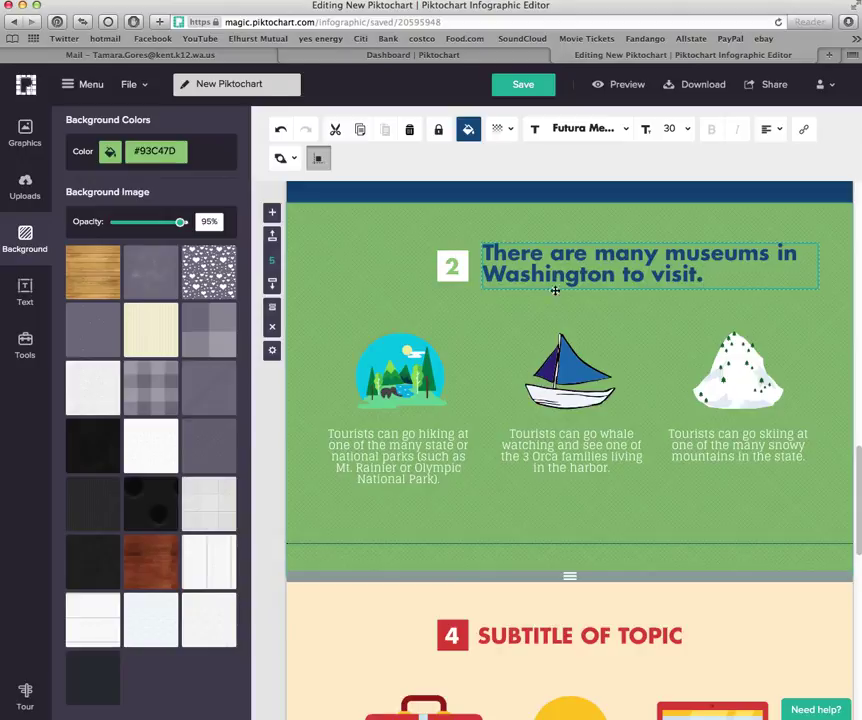
left_click(568, 378)
left_click(733, 377)
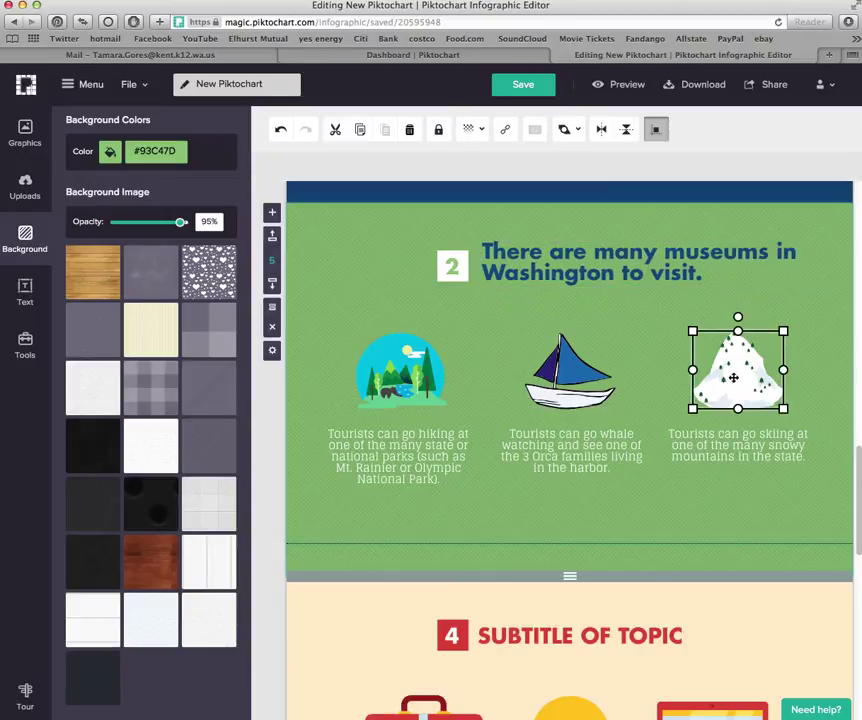
scroll(700, 487, "down", 5)
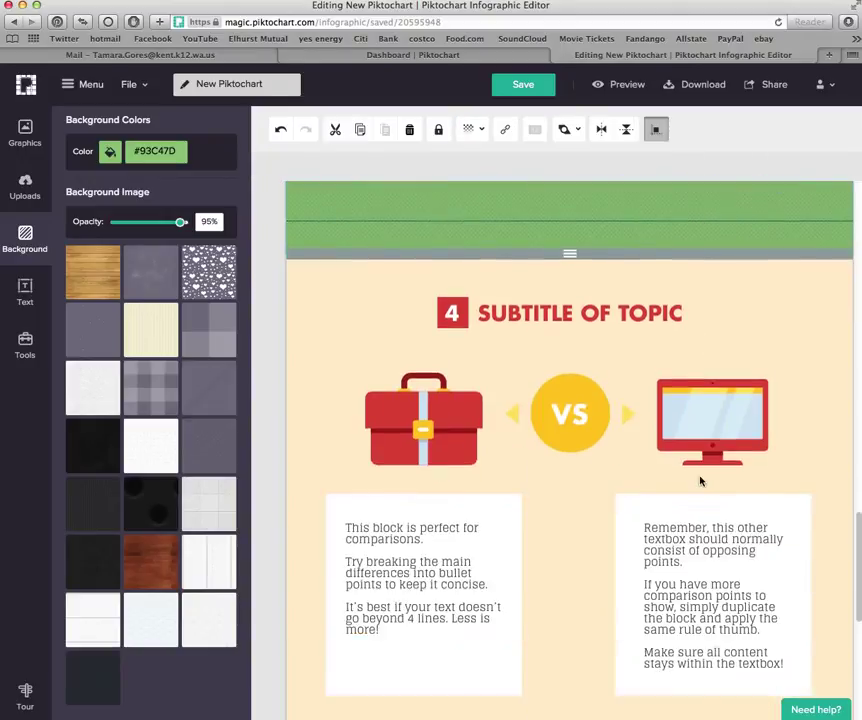
scroll(702, 481, "up", 6)
scroll(677, 533, "down", 5)
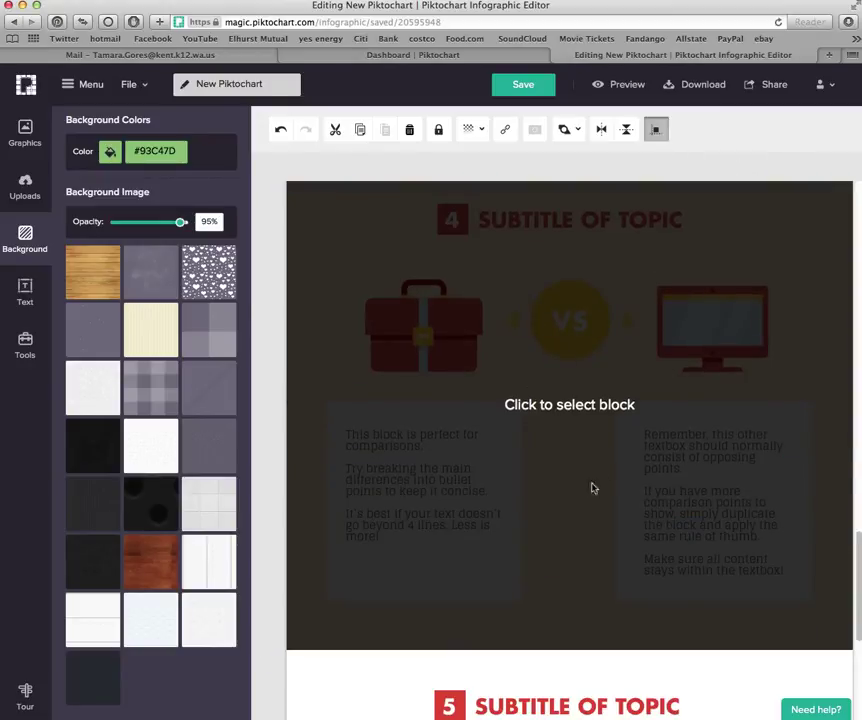
left_click(592, 488)
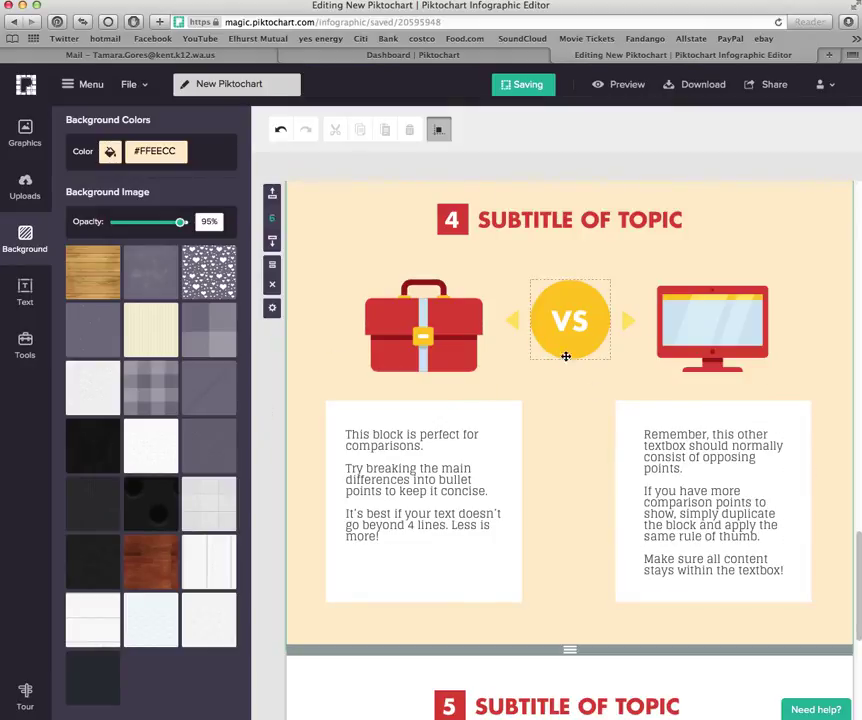
scroll(560, 388, "down", 5)
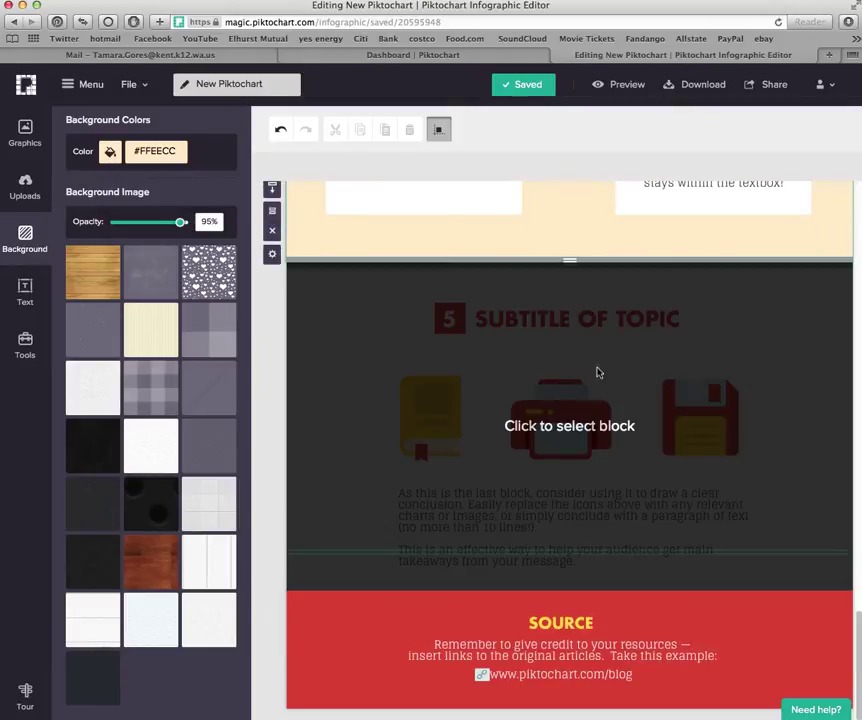
scroll(475, 450, "up", 10)
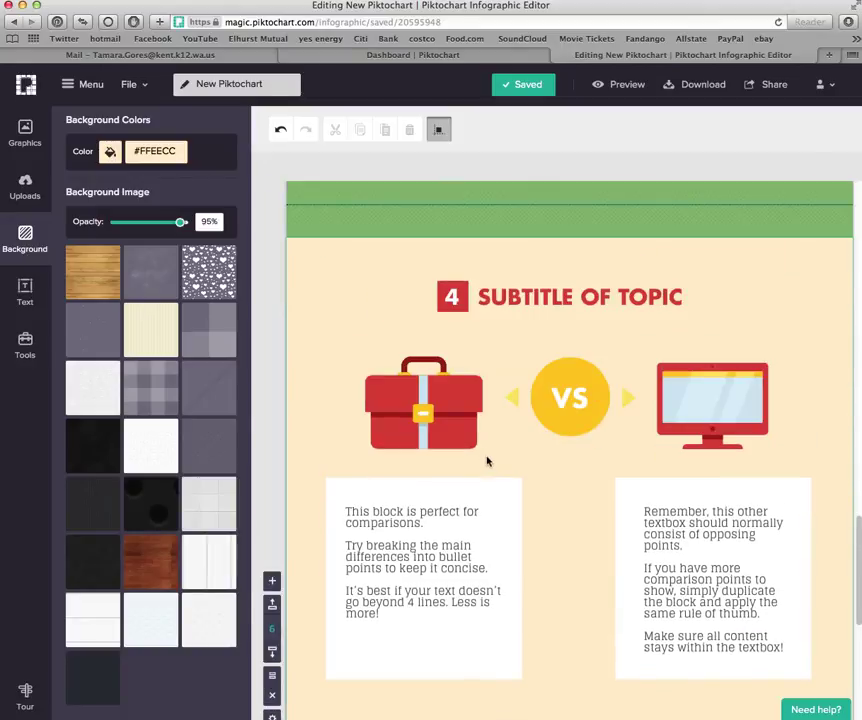
scroll(500, 425, "up", 5)
scroll(606, 331, "down", 10)
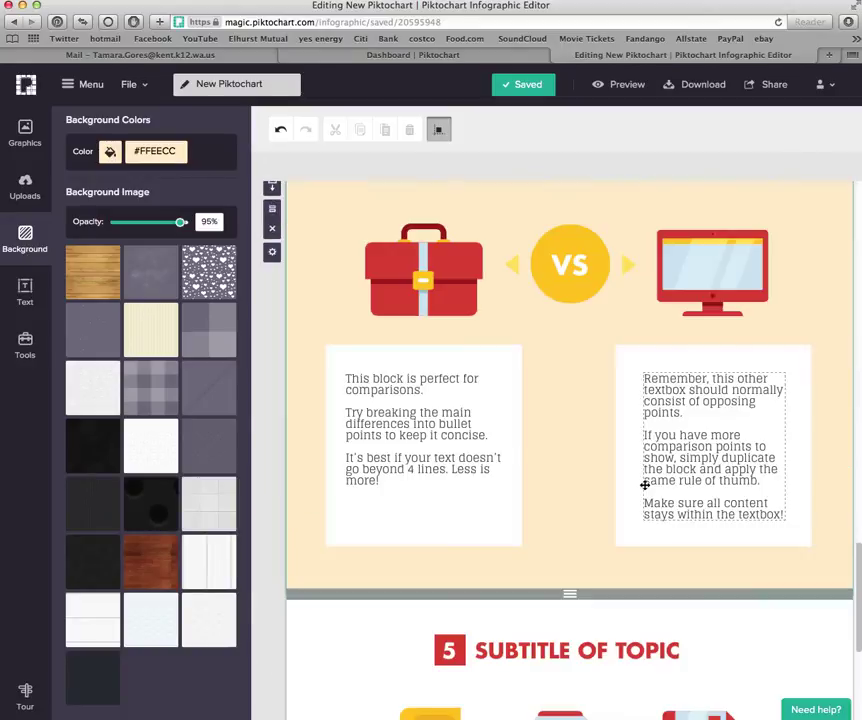
scroll(560, 480, "down", 3)
scroll(623, 477, "up", 9)
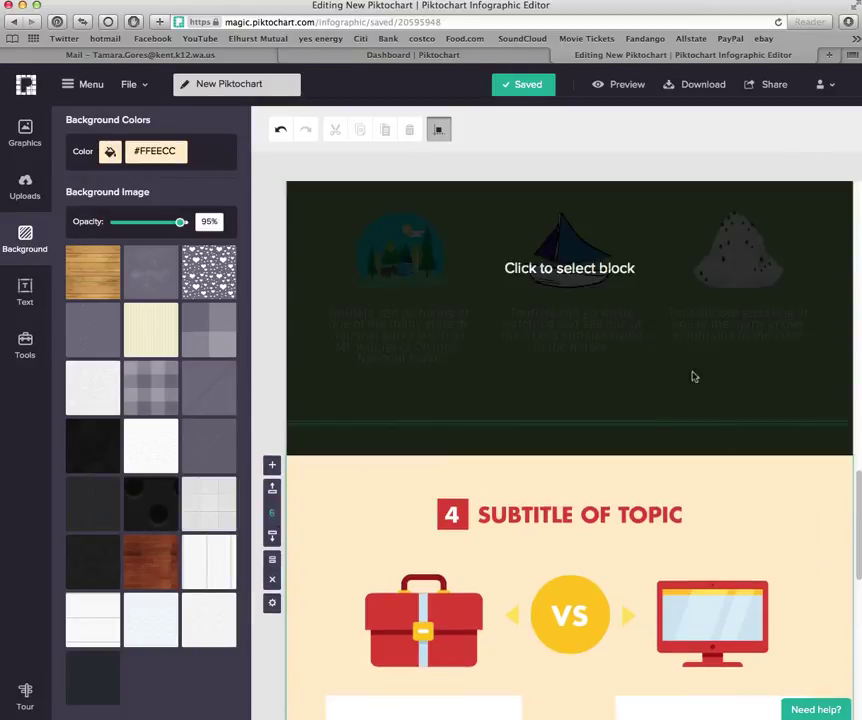
scroll(560, 390, "up", 4)
scroll(616, 570, "down", 12)
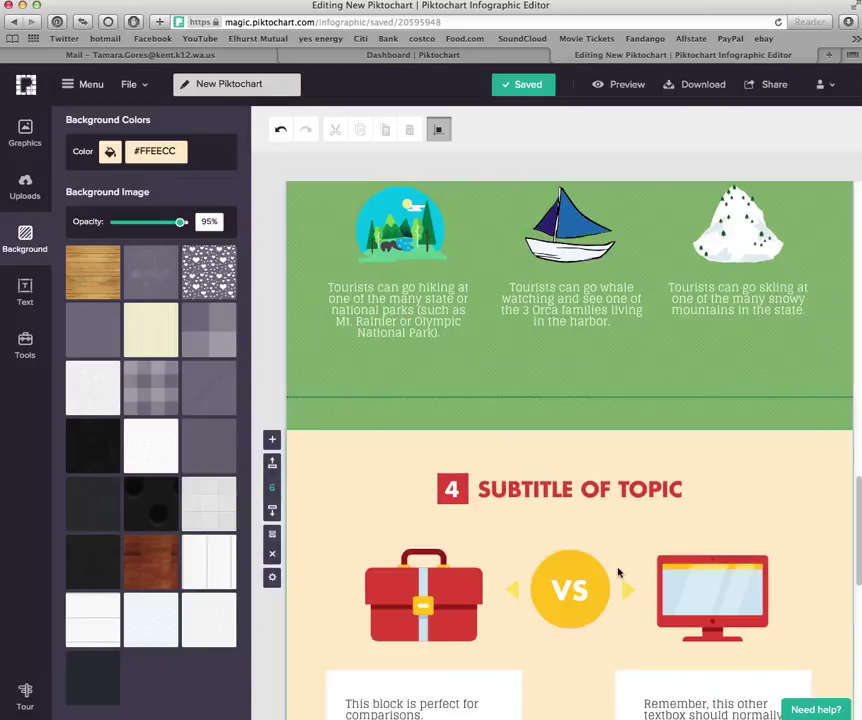
scroll(619, 570, "down", 1)
Replace the fifth block's SUBTITLE OF TOPIC heading with 'Interesting Facts'
left_click(501, 488)
left_click(500, 467)
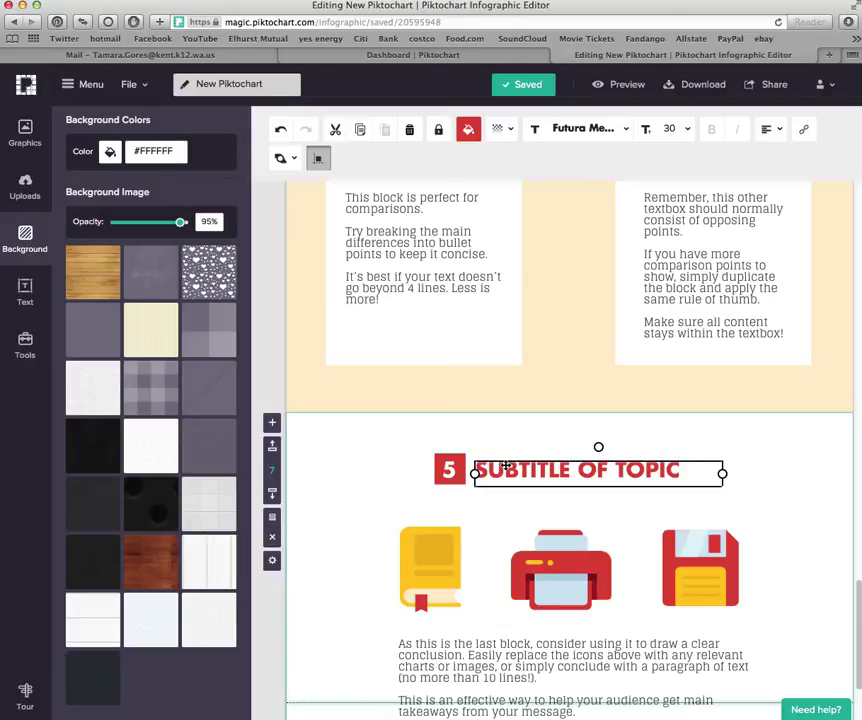
double_click(555, 468)
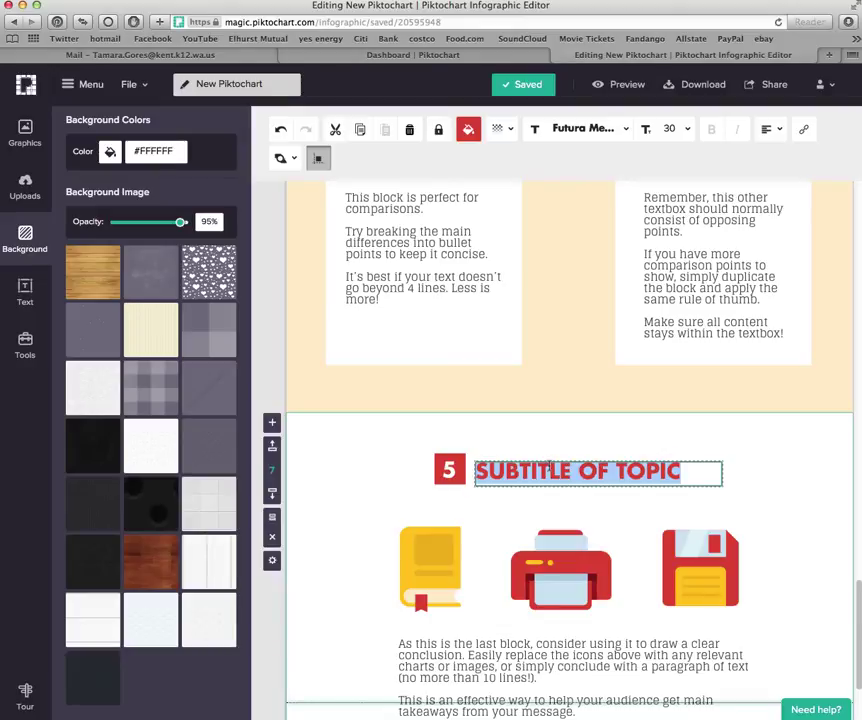
type("Interesting")
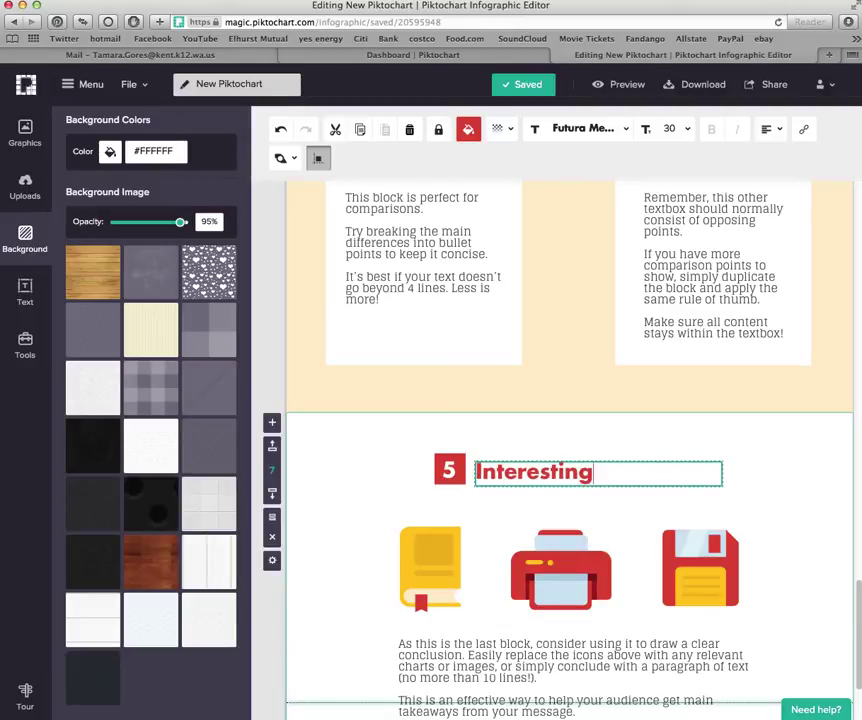
type(" facts")
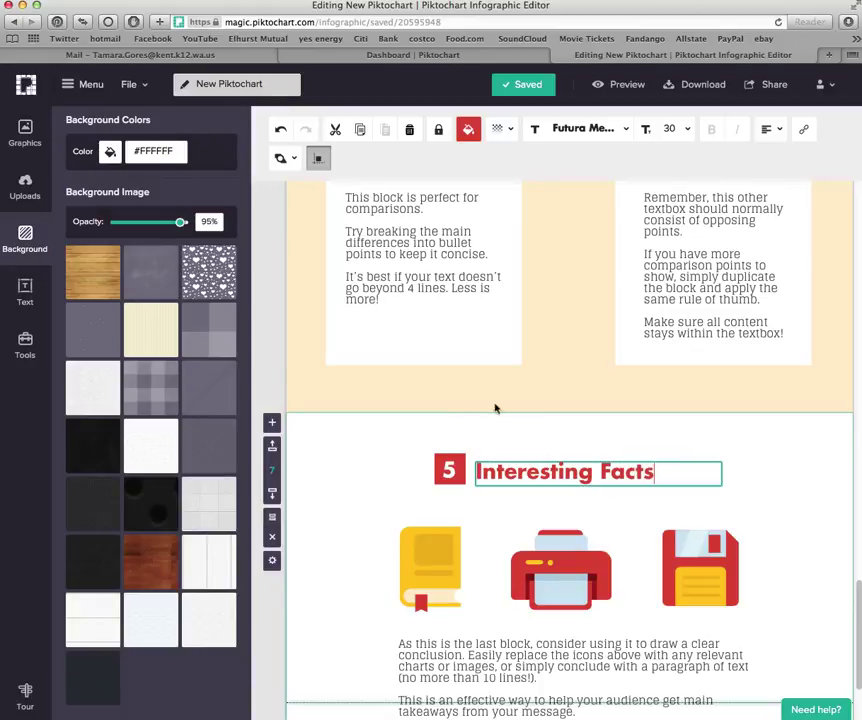
Scroll down through the infographic to review the Interesting Facts block and below
scroll(657, 582, "down", 3)
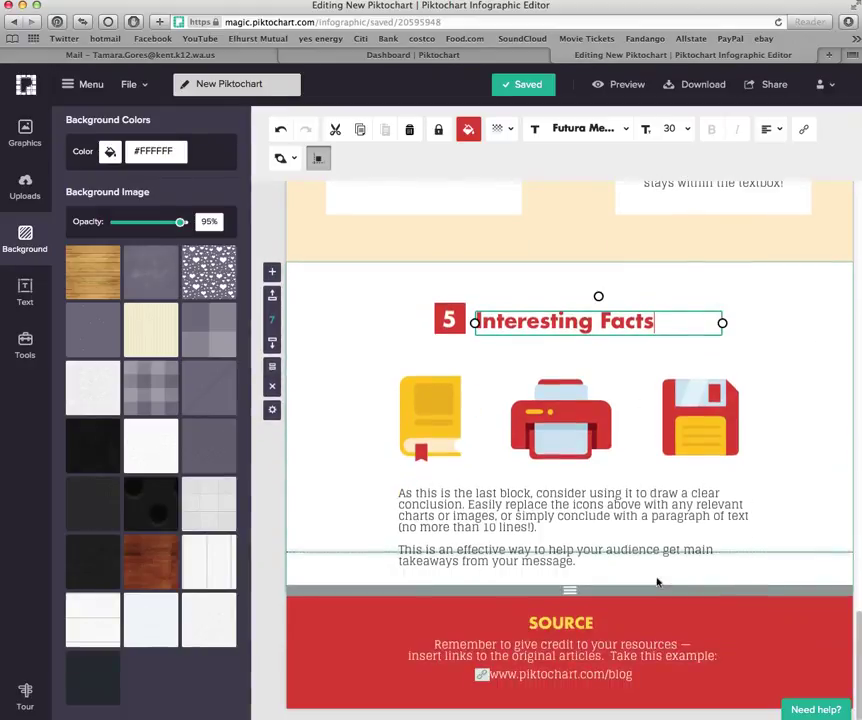
scroll(545, 514, "up", 20)
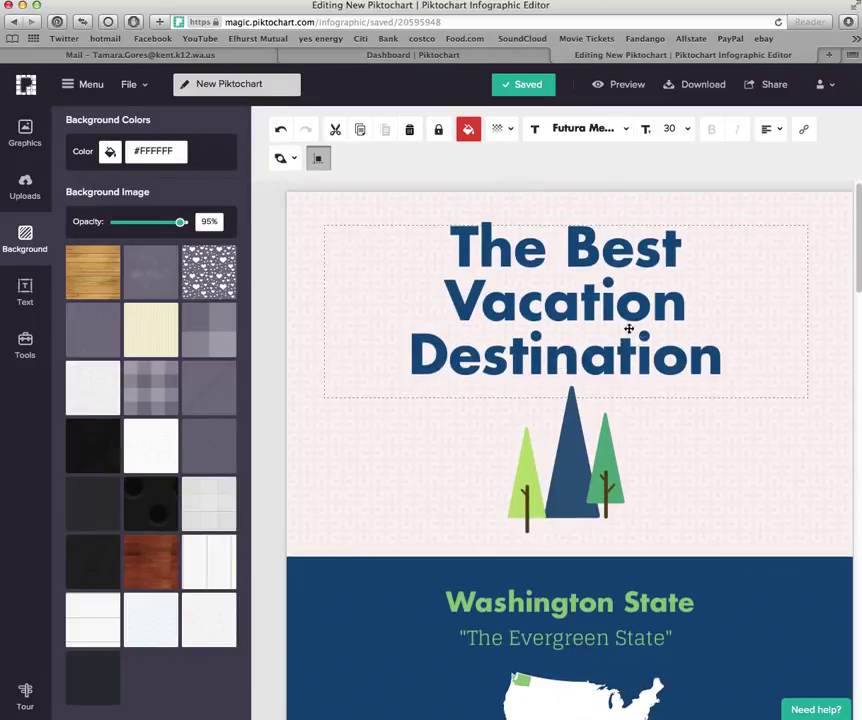
scroll(704, 515, "down", 1)
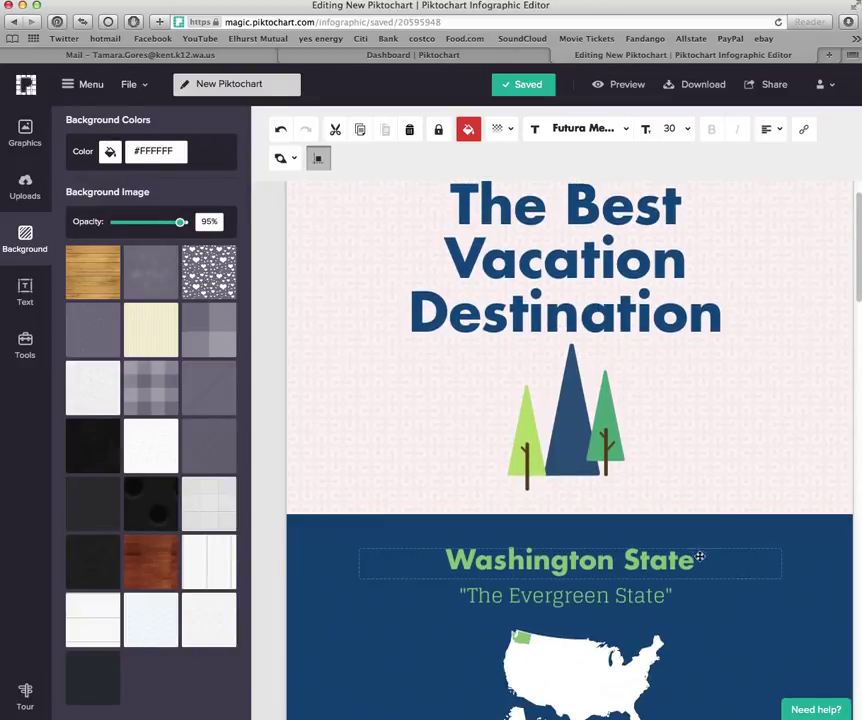
scroll(672, 537, "down", 2)
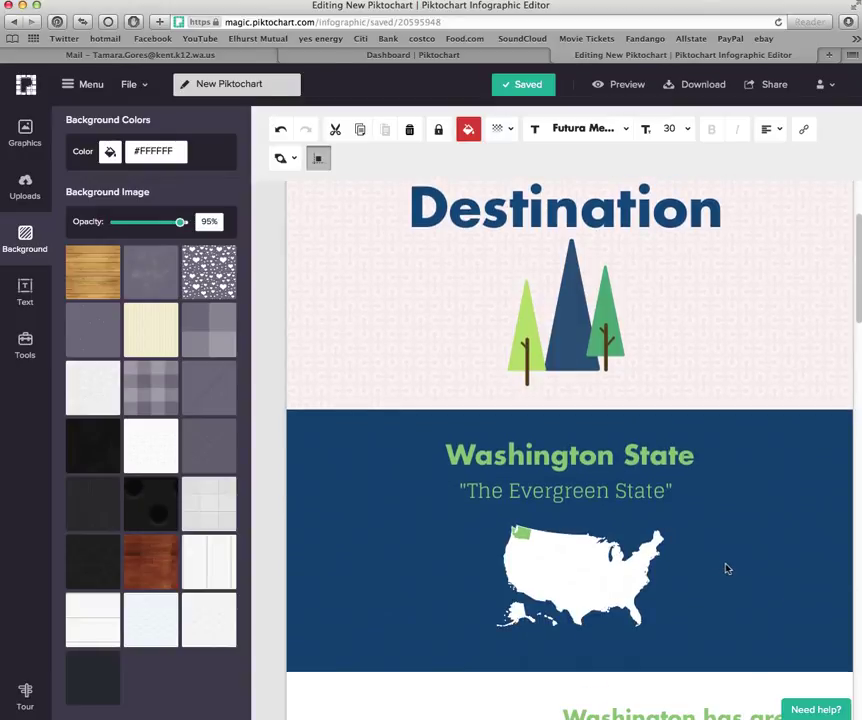
scroll(727, 568, "down", 4)
scroll(629, 563, "down", 4)
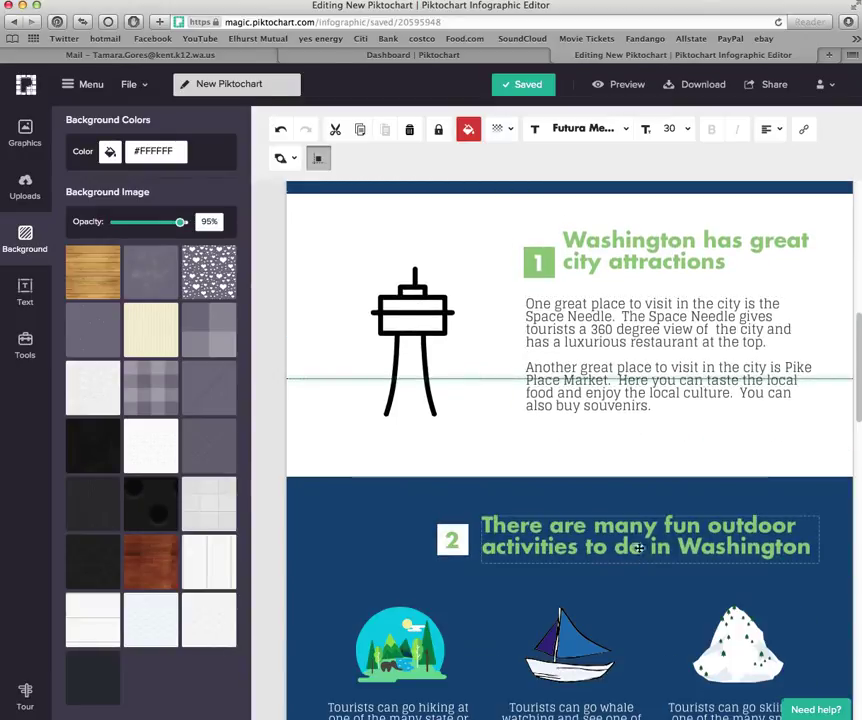
scroll(641, 602, "down", 5)
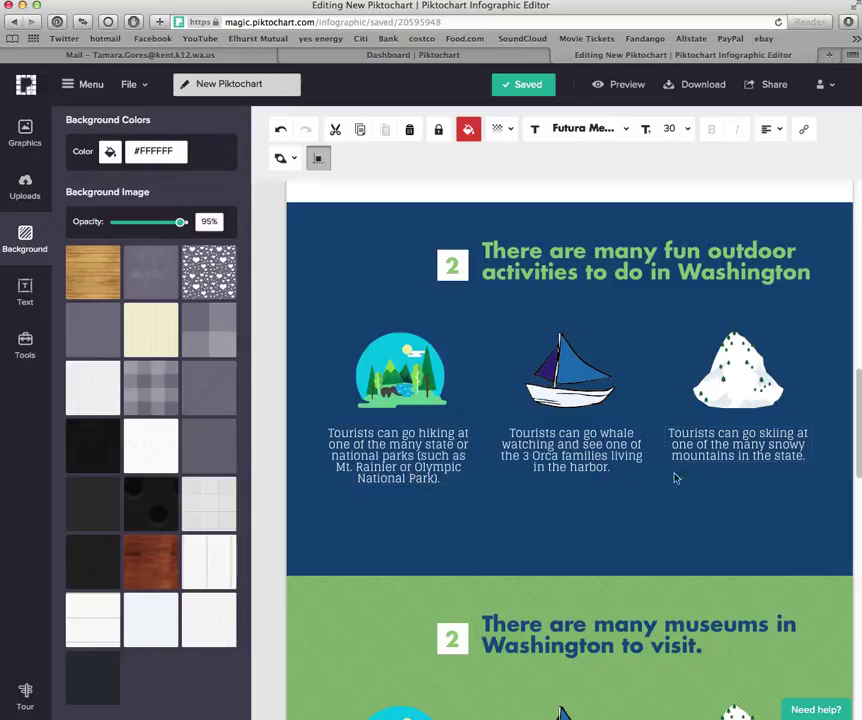
scroll(694, 518, "down", 4)
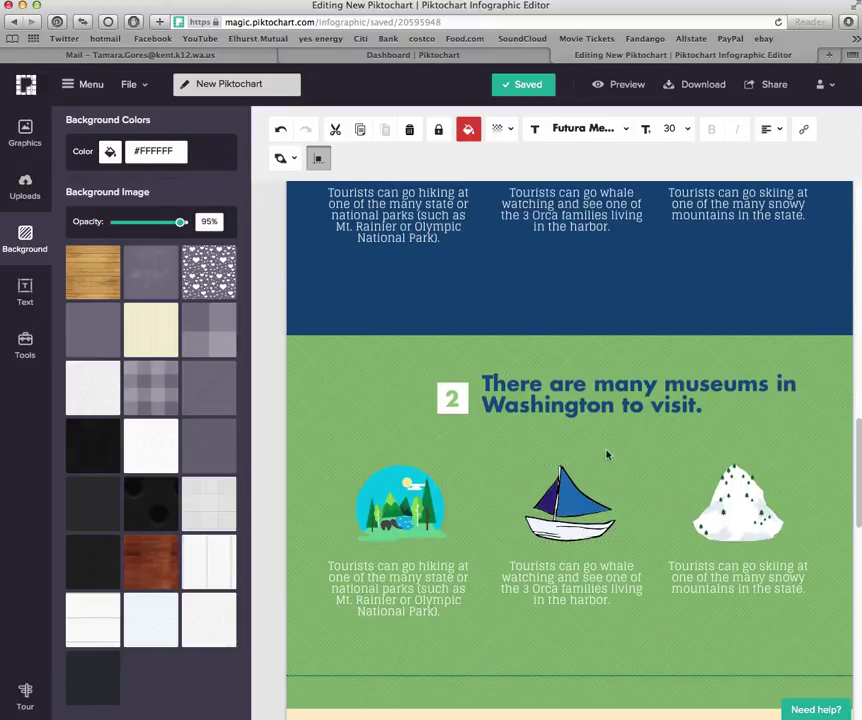
scroll(725, 527, "down", 12)
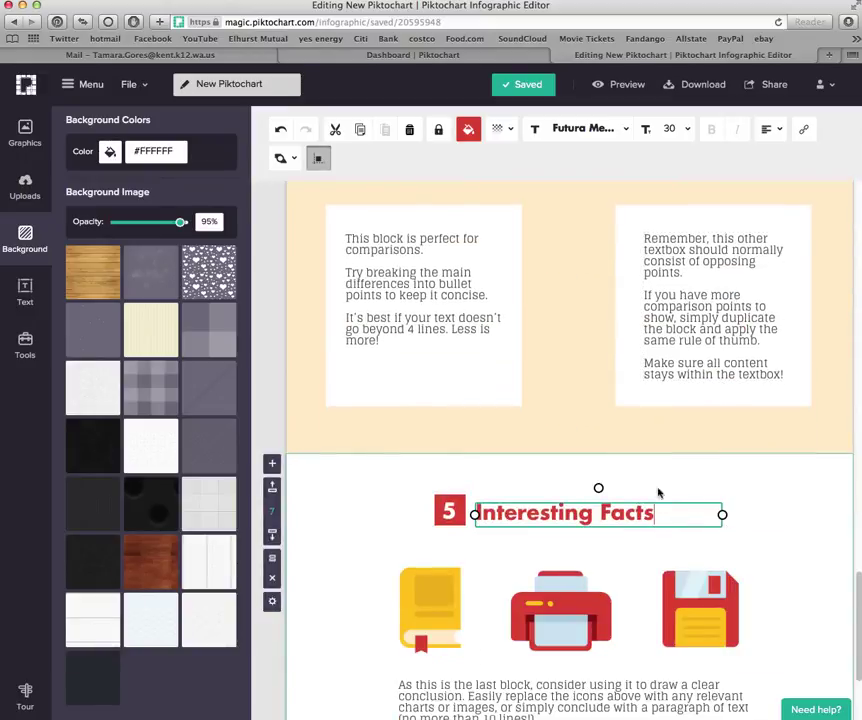
scroll(604, 455, "down", 3)
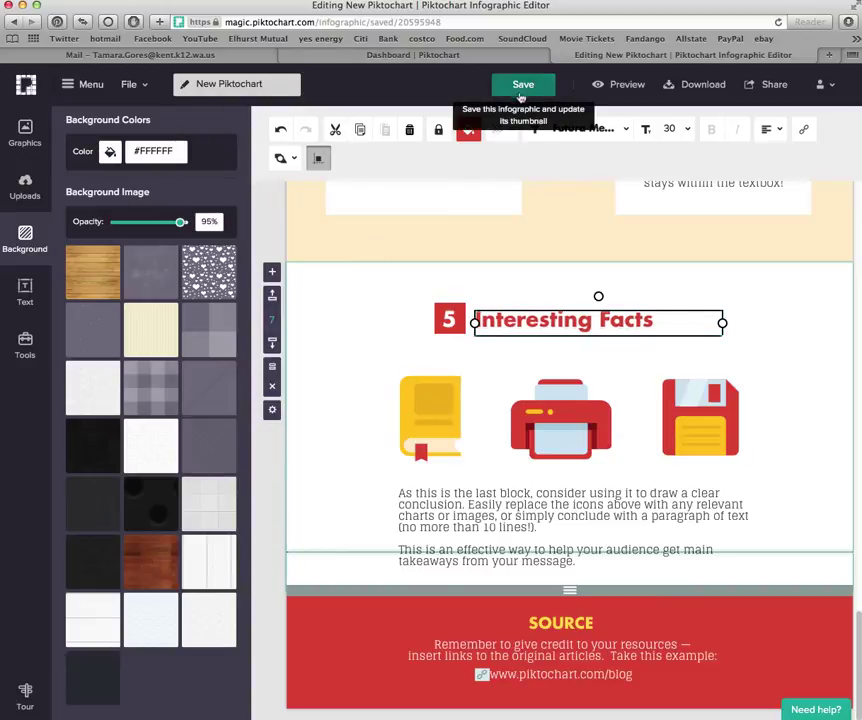
Save the infographic under the name 'The Best Vacation Destination'
left_click(772, 85)
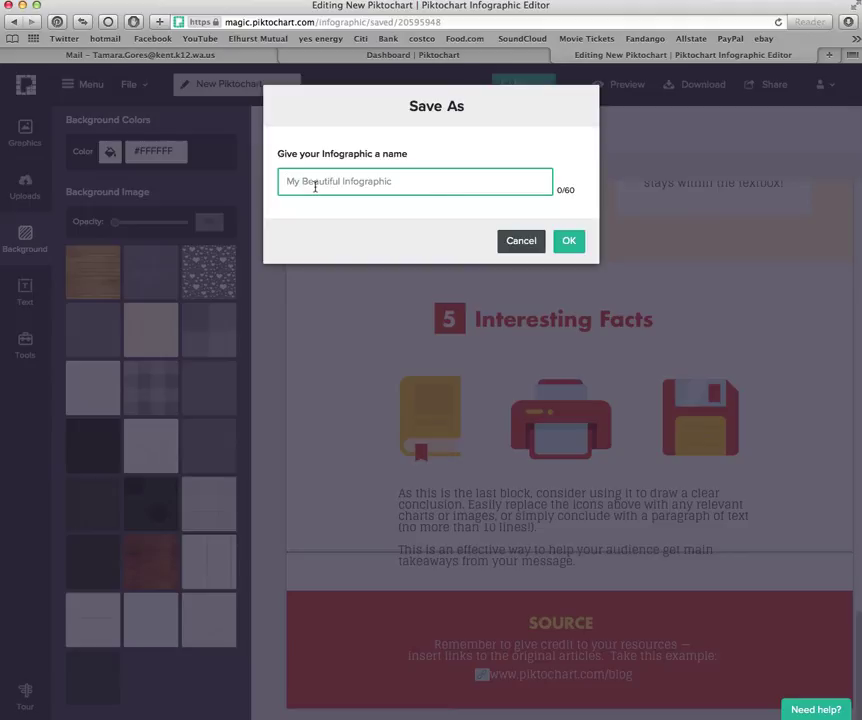
type("The Best Vacation D")
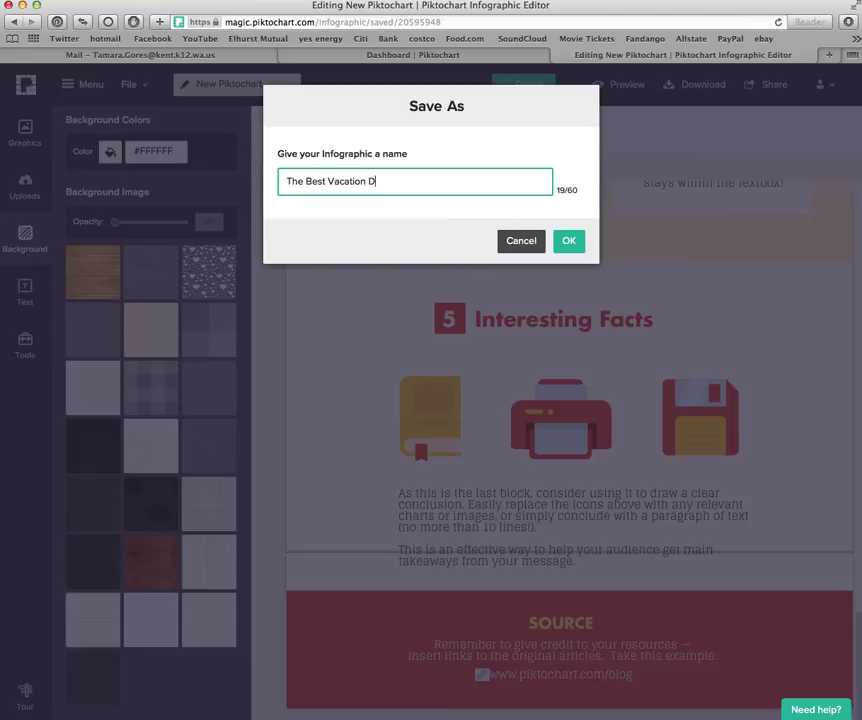
type("estination")
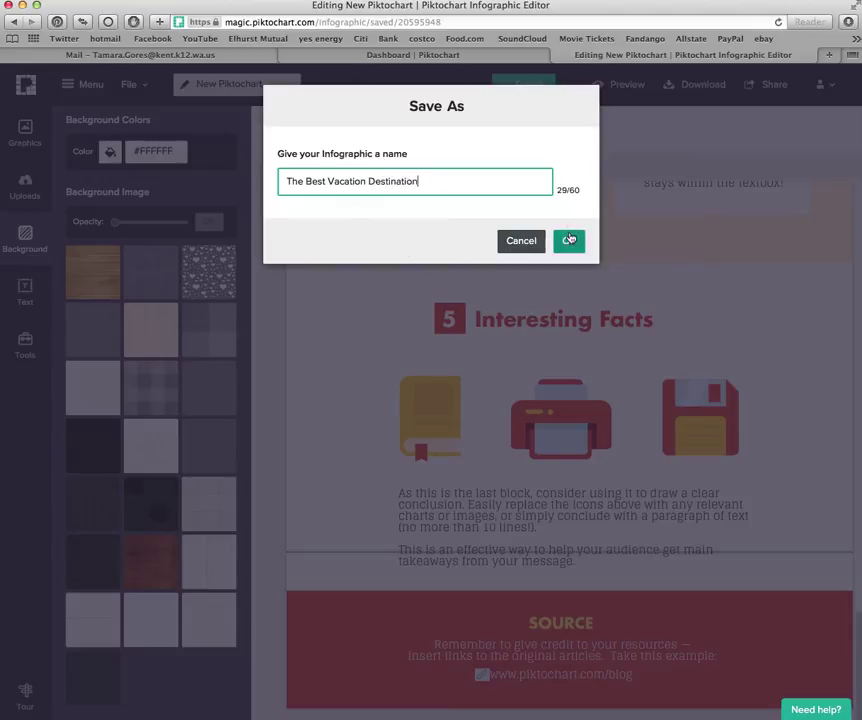
key("Return")
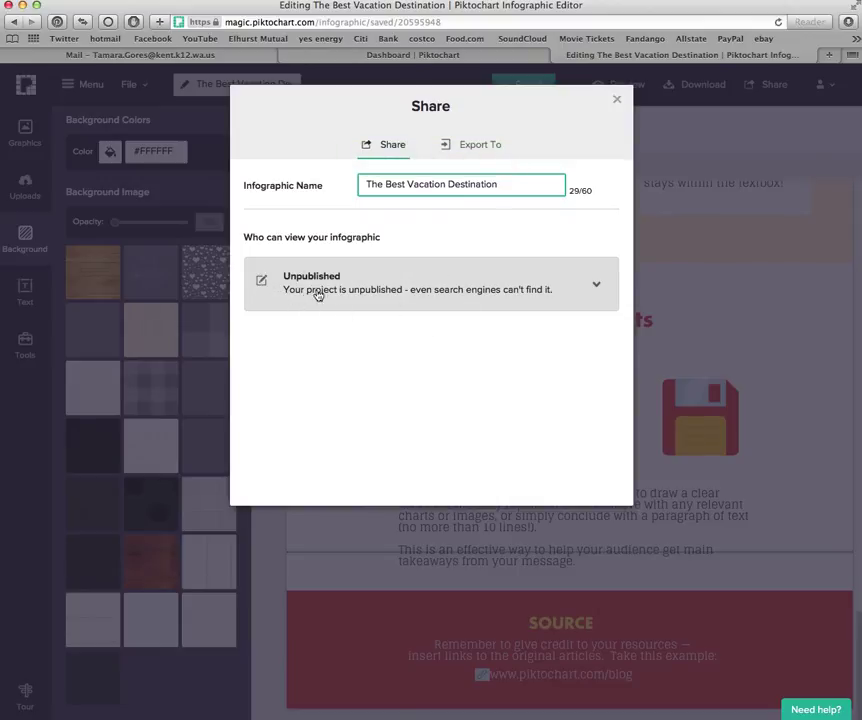
Publish the infographic as Public, select its share link, and close the Share dialog
left_click(261, 285)
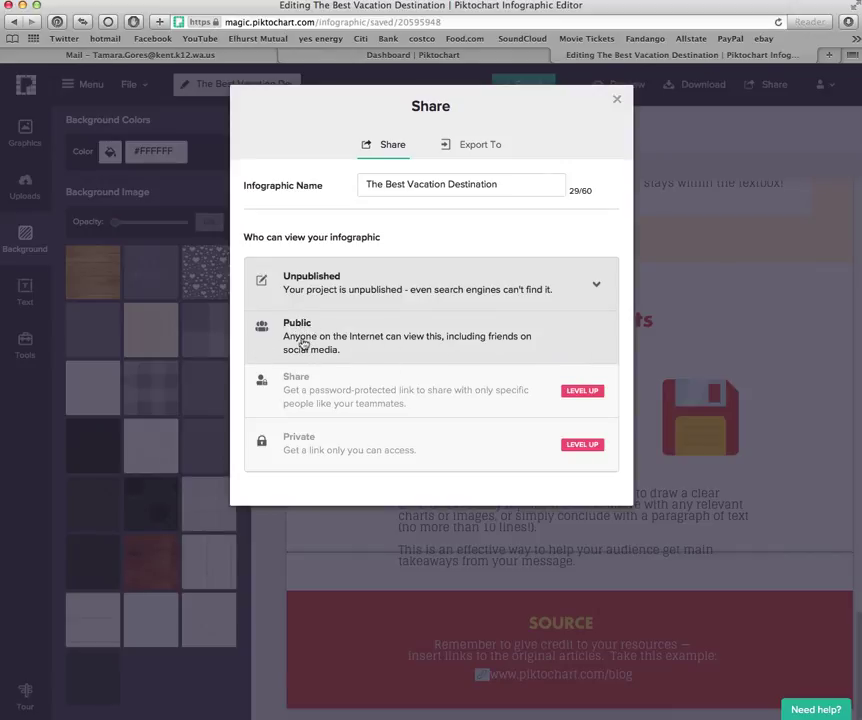
left_click(460, 342)
left_click(568, 269)
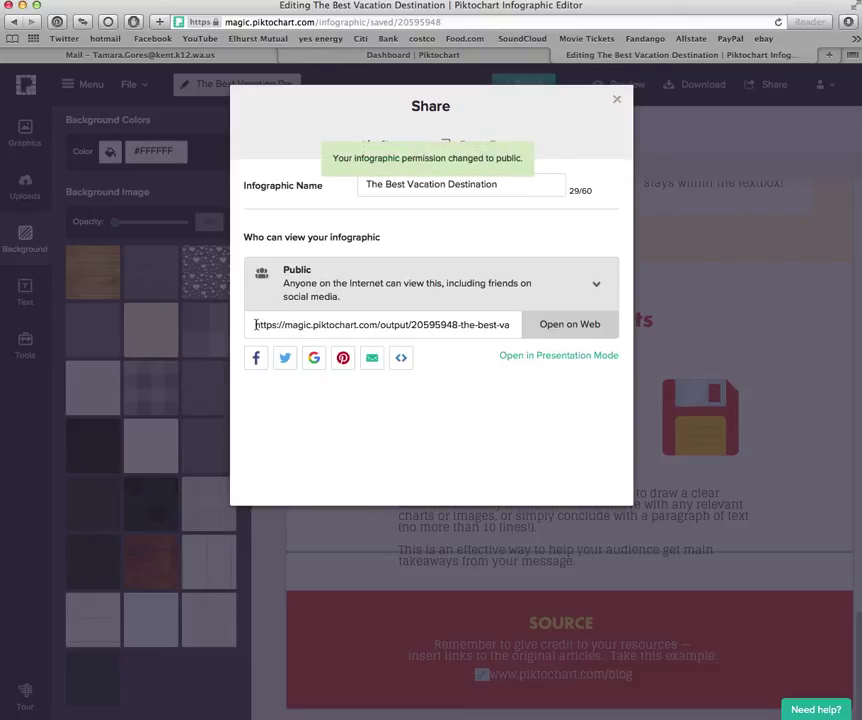
left_click_drag(255, 324, 533, 328)
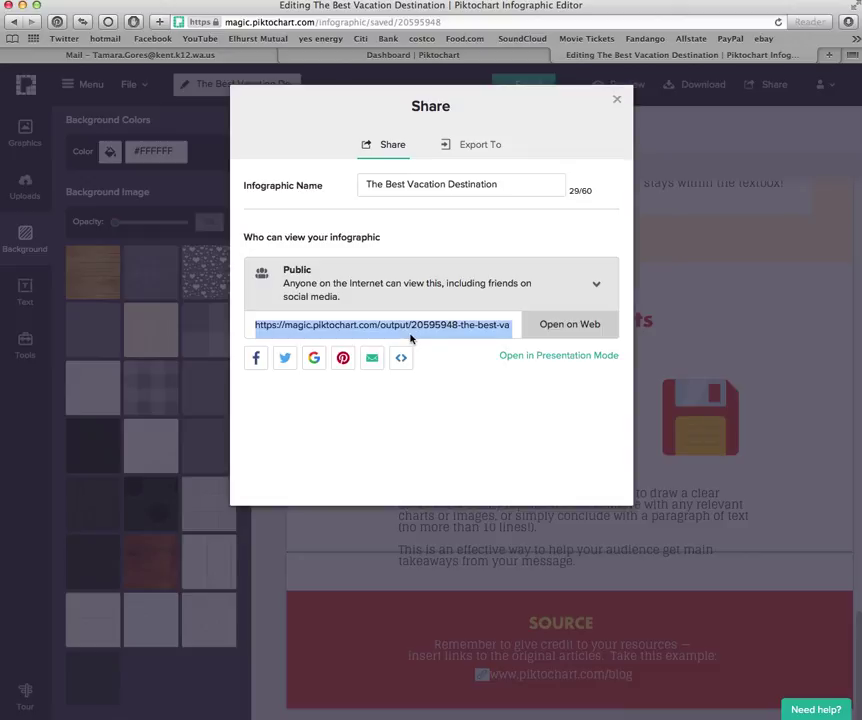
left_click(617, 99)
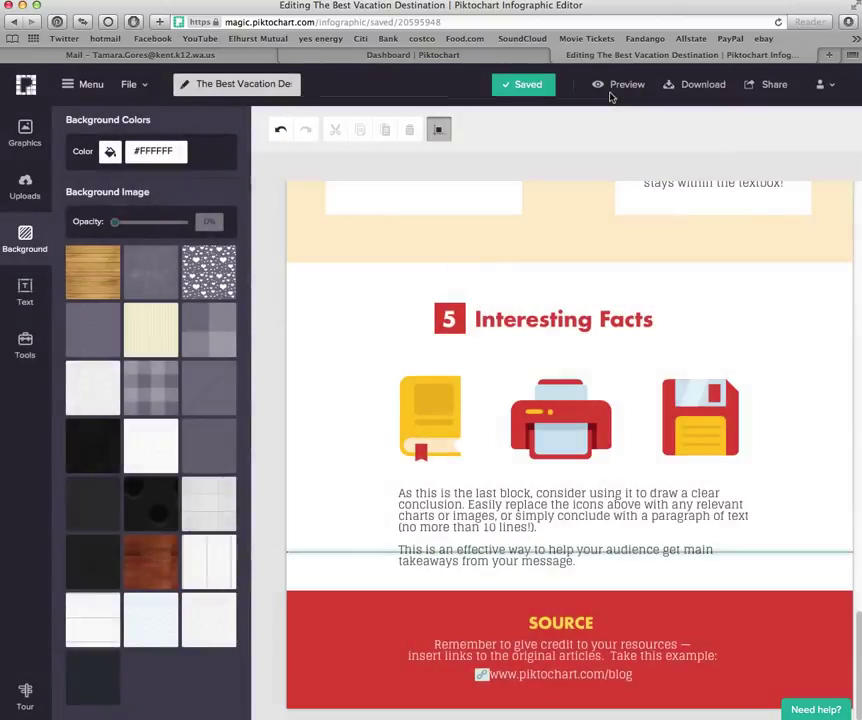